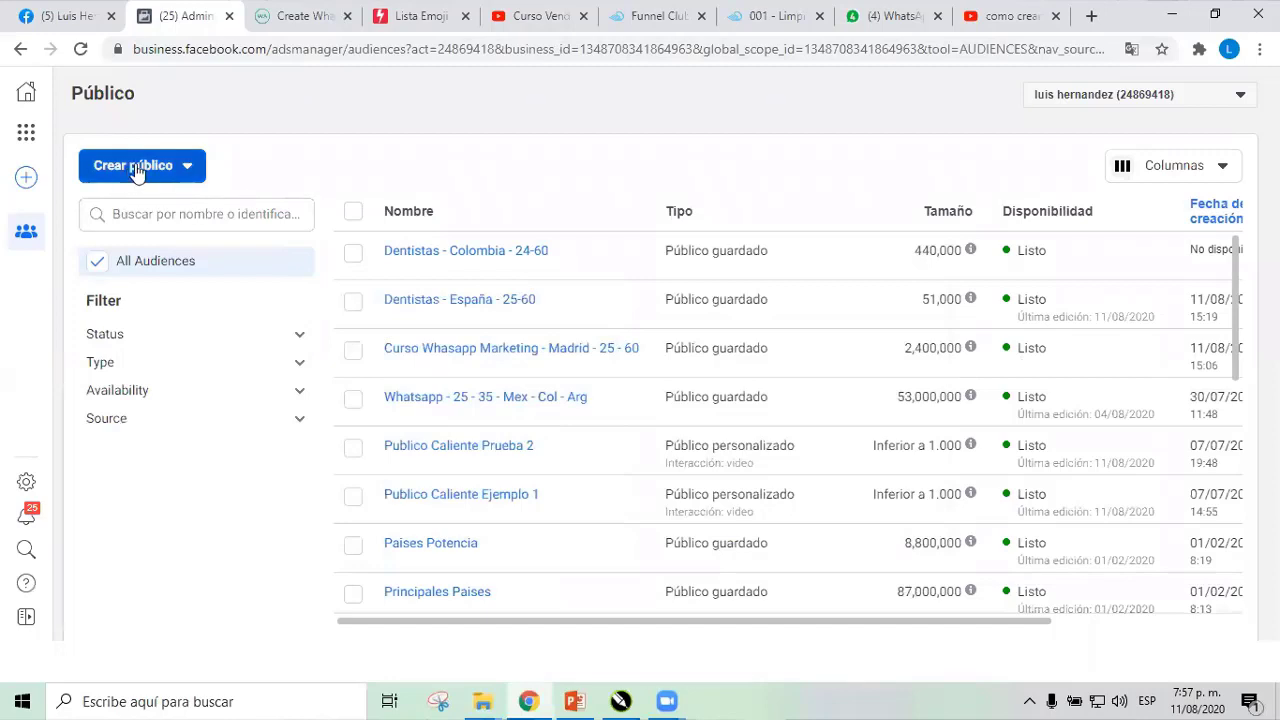
# Start a new saved audience and name it "Curso de Whatsapp Marketing".
pyautogui.click(134, 168)
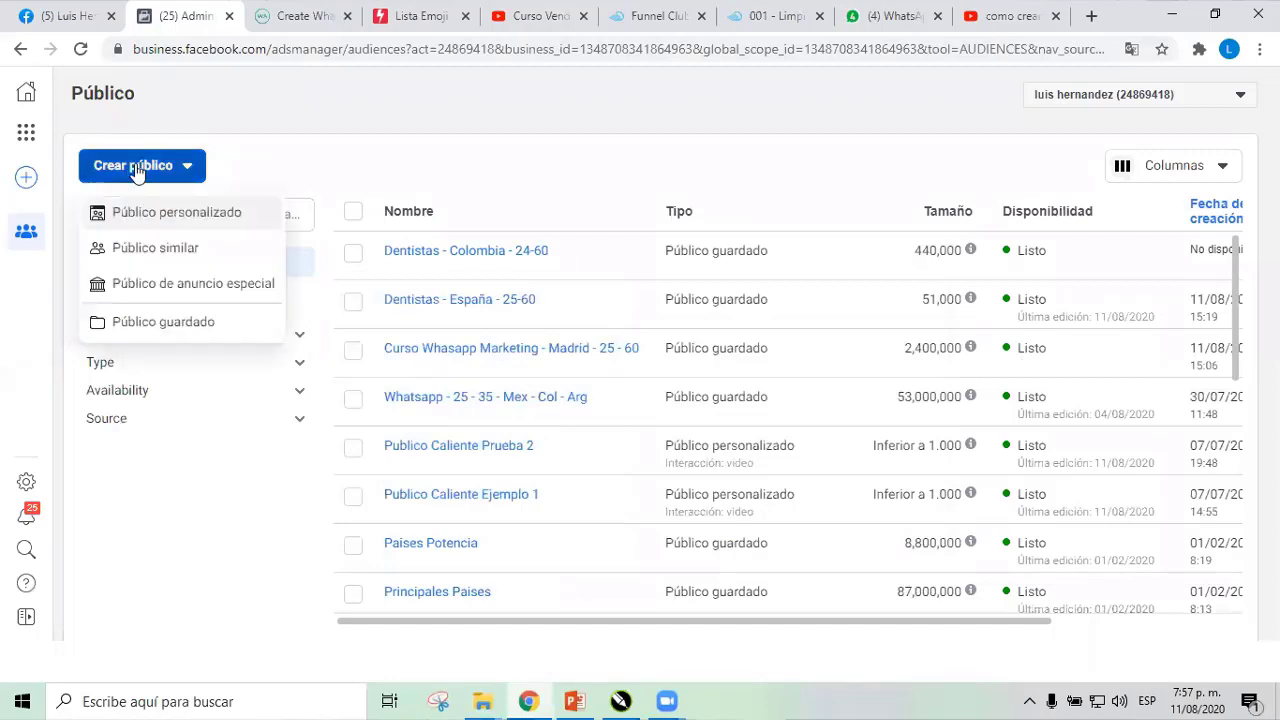
pyautogui.click(157, 322)
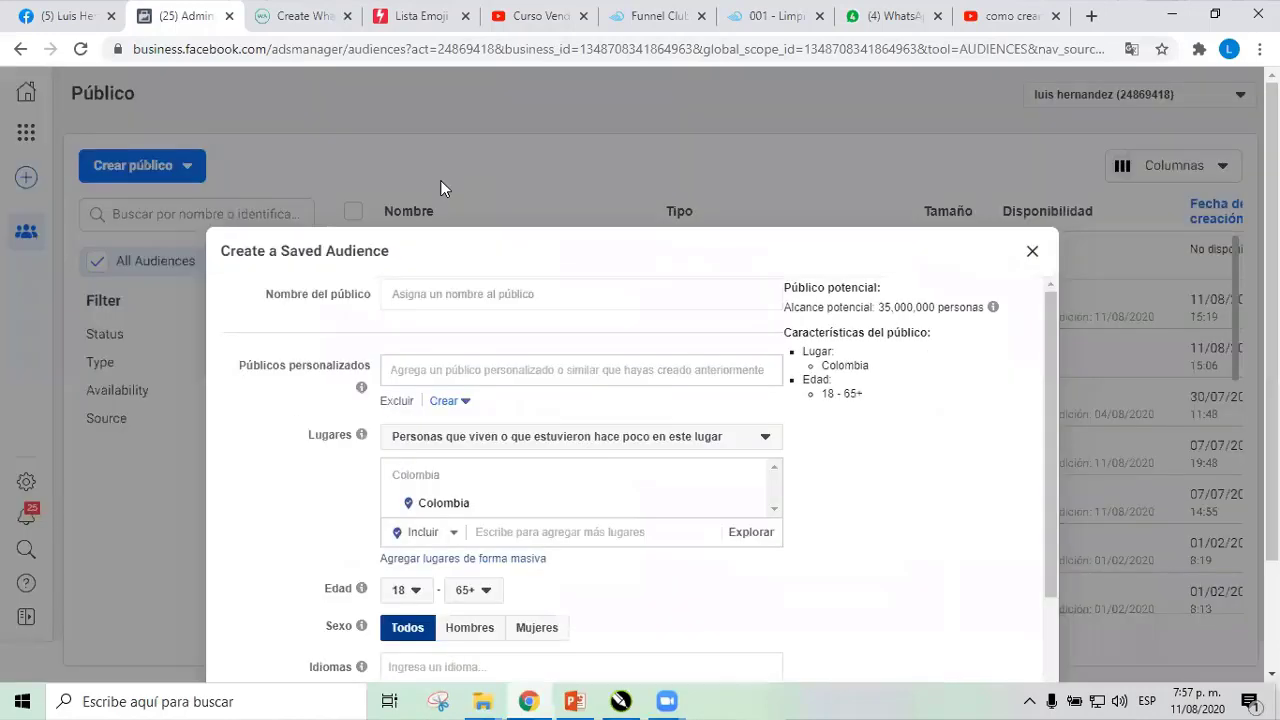
pyautogui.click(435, 167)
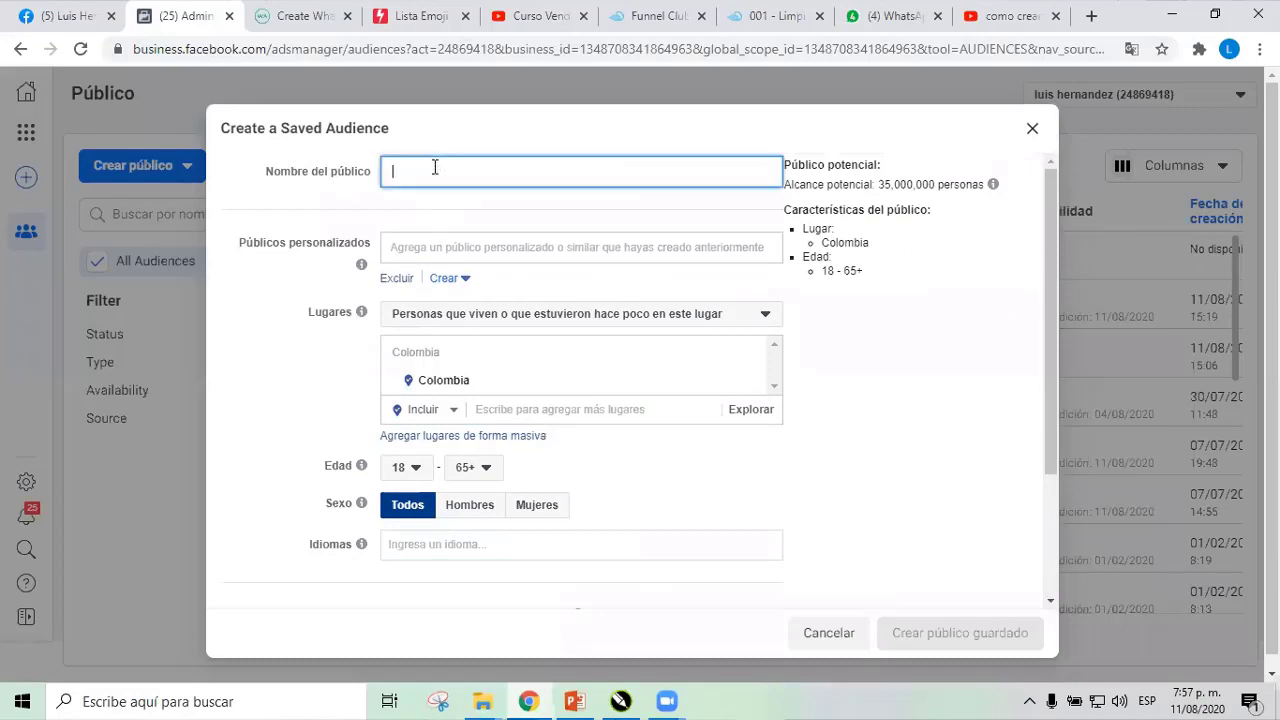
pyautogui.write('Curso de Whast')
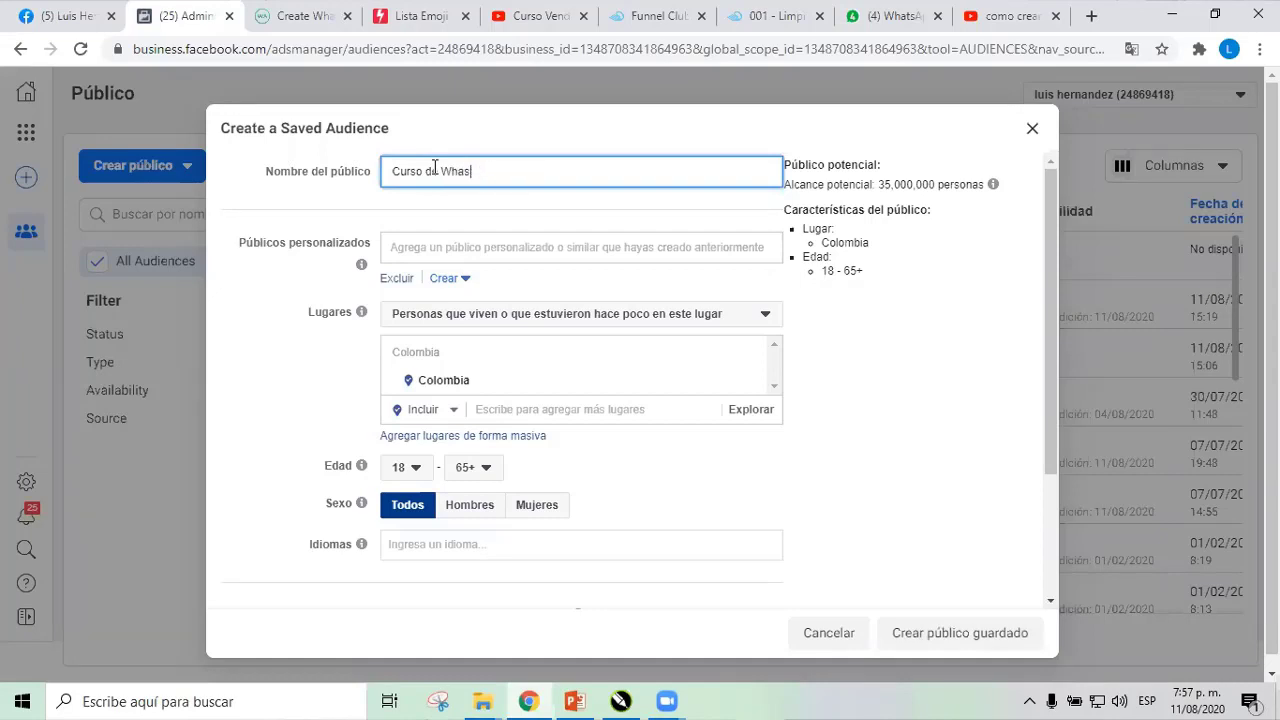
pyautogui.press('BackSpace')
pyautogui.write('tsapp Marketing')
# Reword the audience name to "Curso de Ventas por Whatsapp", removing the word Marketing.
pyautogui.click(440, 170)
pyautogui.moveTo(496, 171); pyautogui.dragTo(566, 174)
pyautogui.press('BackSpace')
pyautogui.click(442, 168)
pyautogui.write('Venta ')
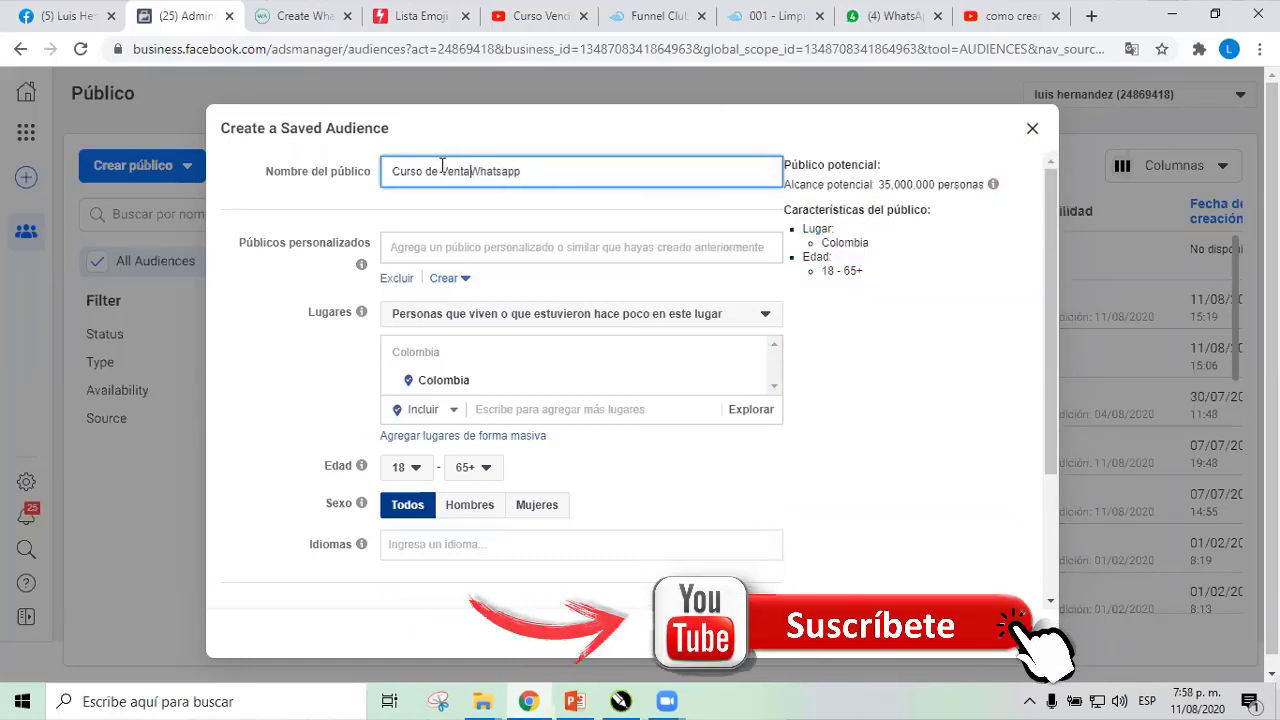
pyautogui.write('s por')
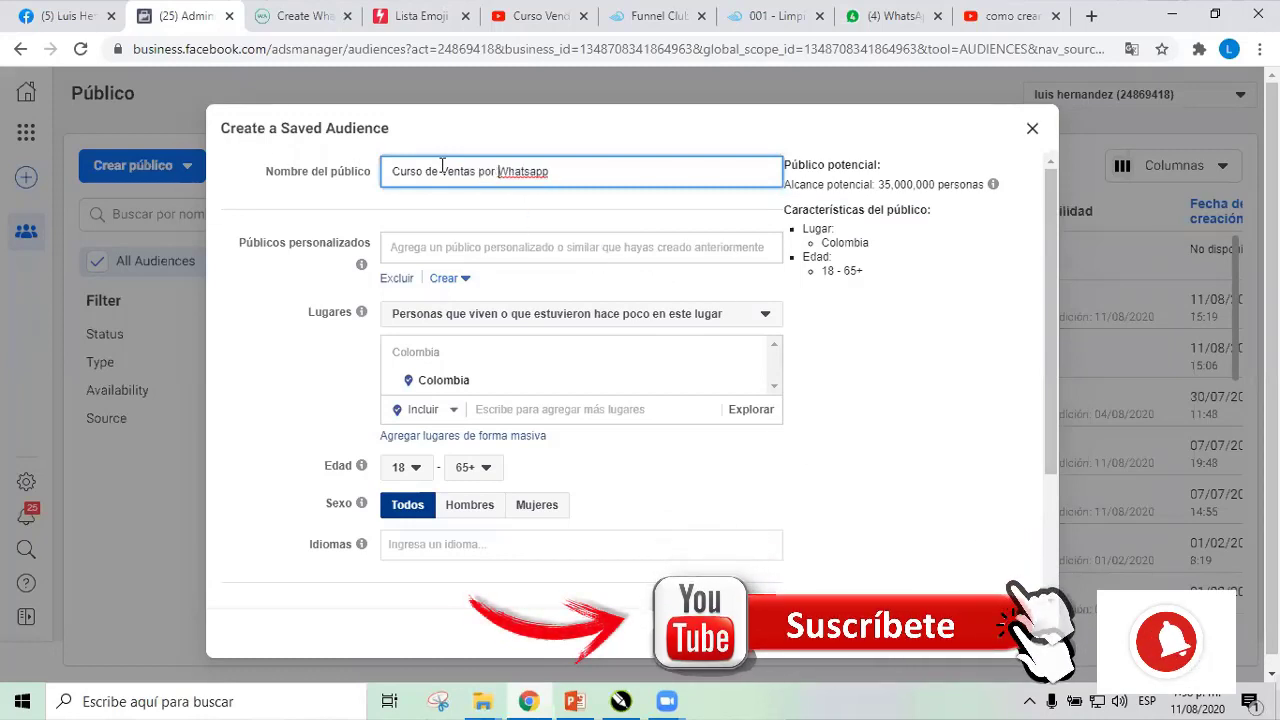
# Append the city and age range to the audience name so it reads "Curso de Ventas por Whatsapp - Barranquilla - 23 - 60".
pyautogui.click(555, 172)
pyautogui.write('-')
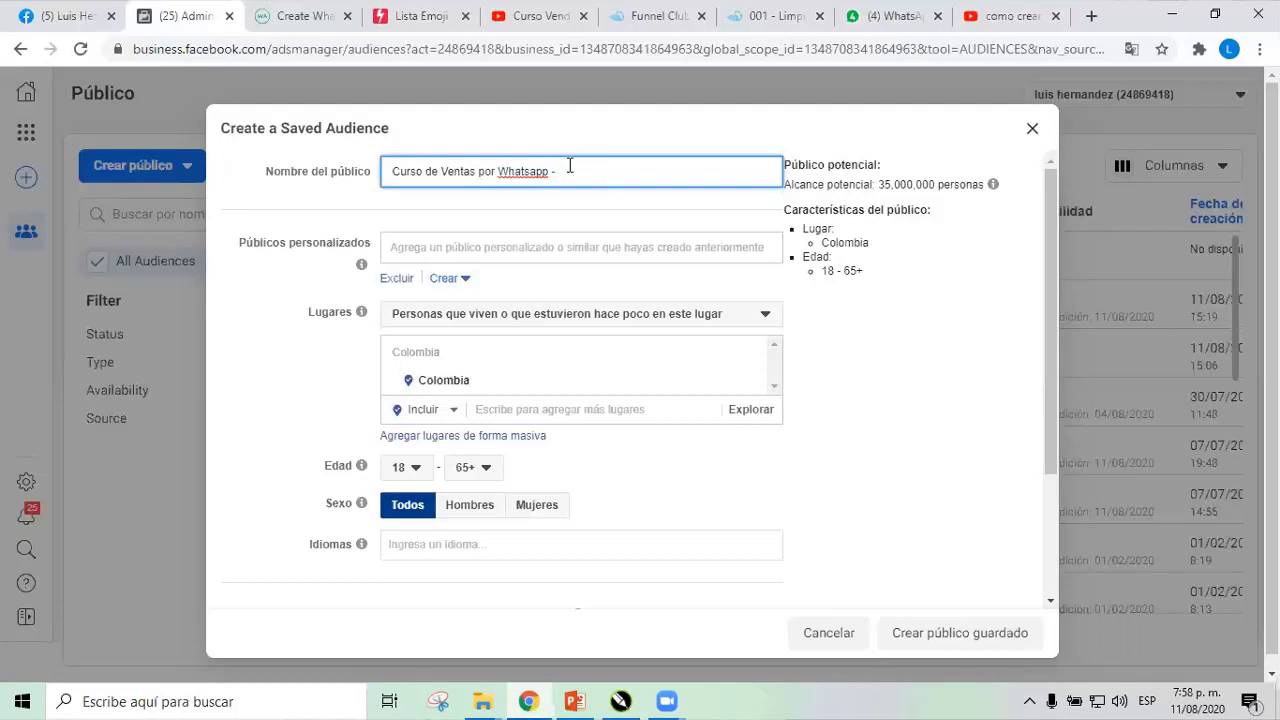
pyautogui.write('Barranquilla -')
pyautogui.write('23')
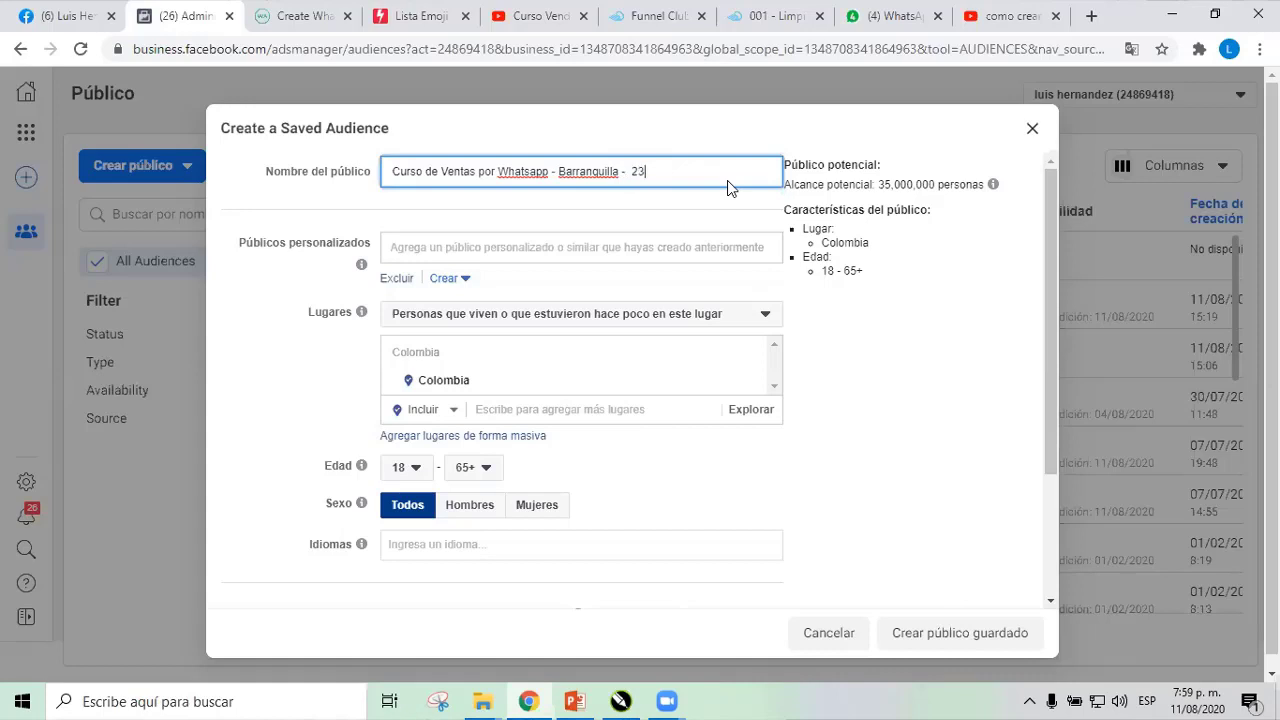
pyautogui.write(' - 60')
pyautogui.click(896, 443)
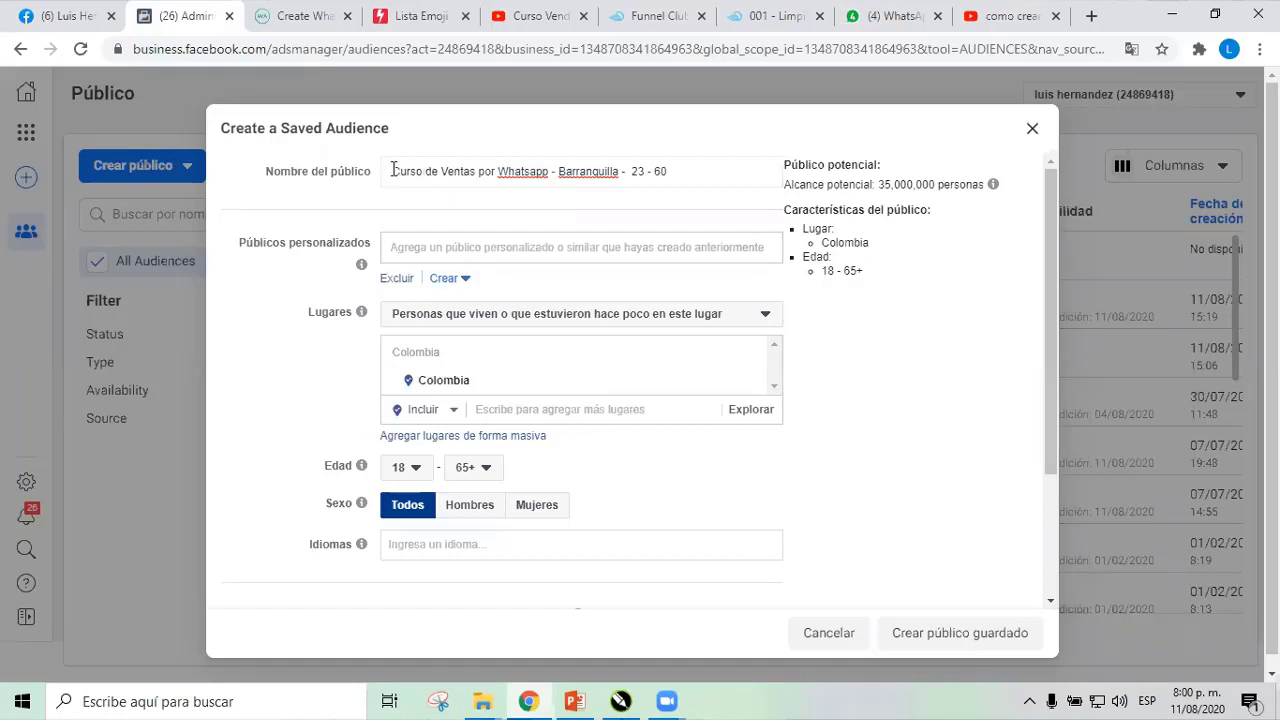
pyautogui.moveTo(390, 173); pyautogui.dragTo(668, 171)
pyautogui.click(545, 171)
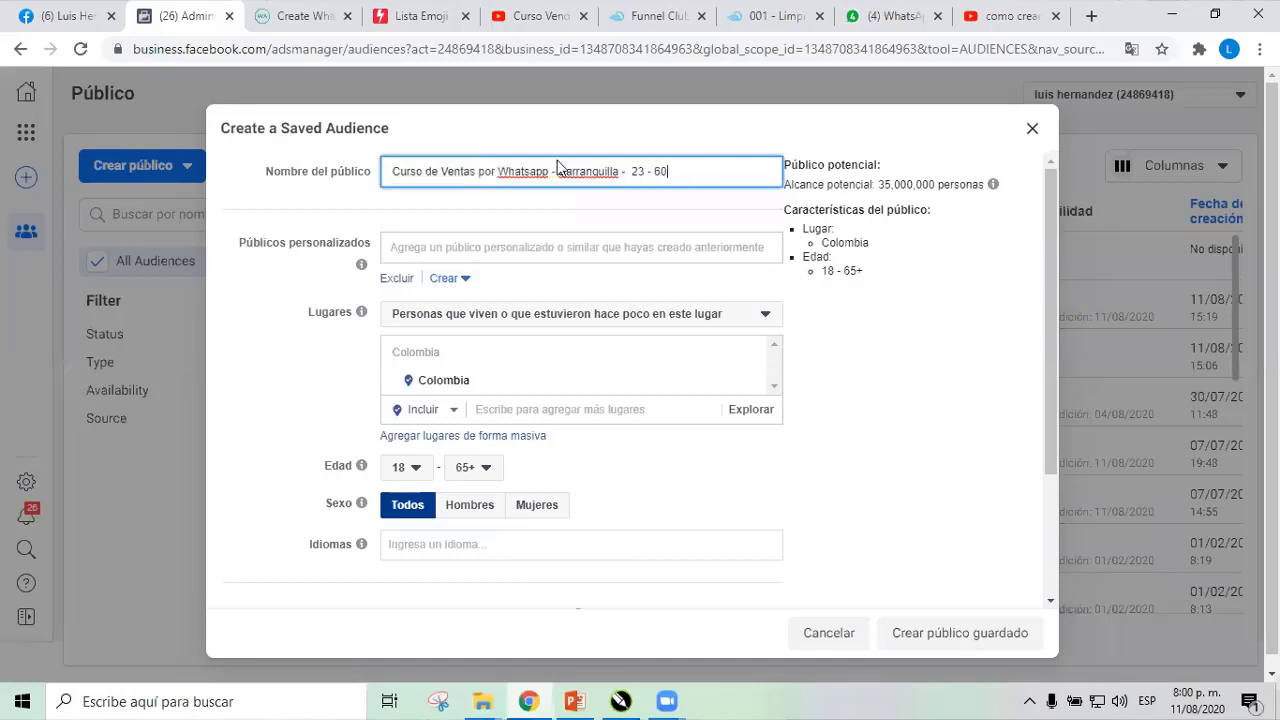
pyautogui.click(650, 172)
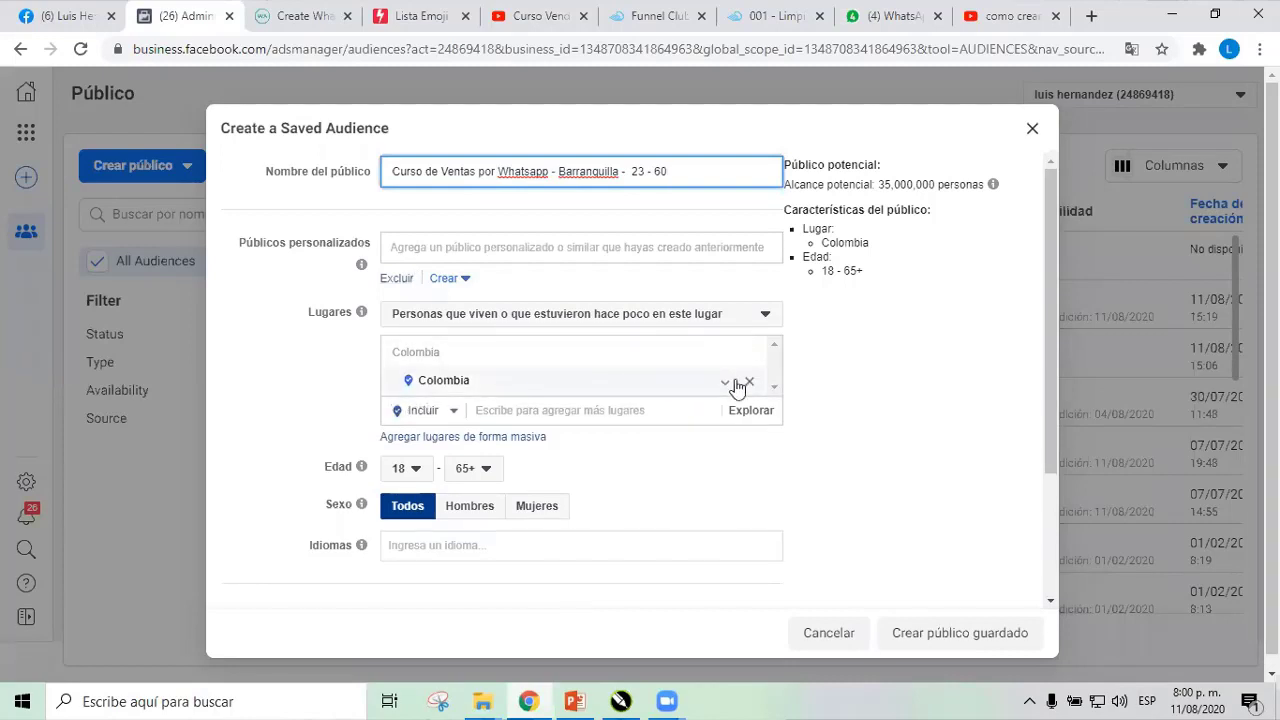
# Replace Colombia in the audience's locations with the city Barranquilla, Atlantico, Colombia.
pyautogui.click(752, 387)
pyautogui.click(752, 386)
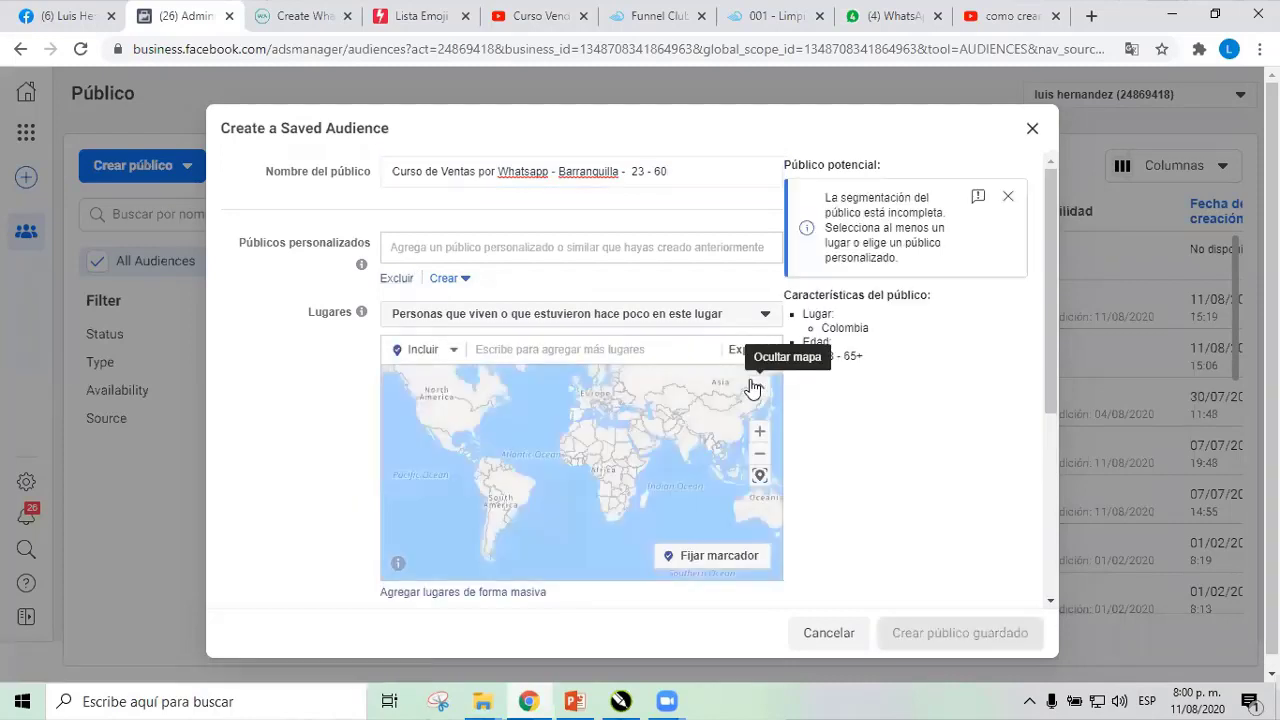
pyautogui.click(565, 346)
pyautogui.write('B')
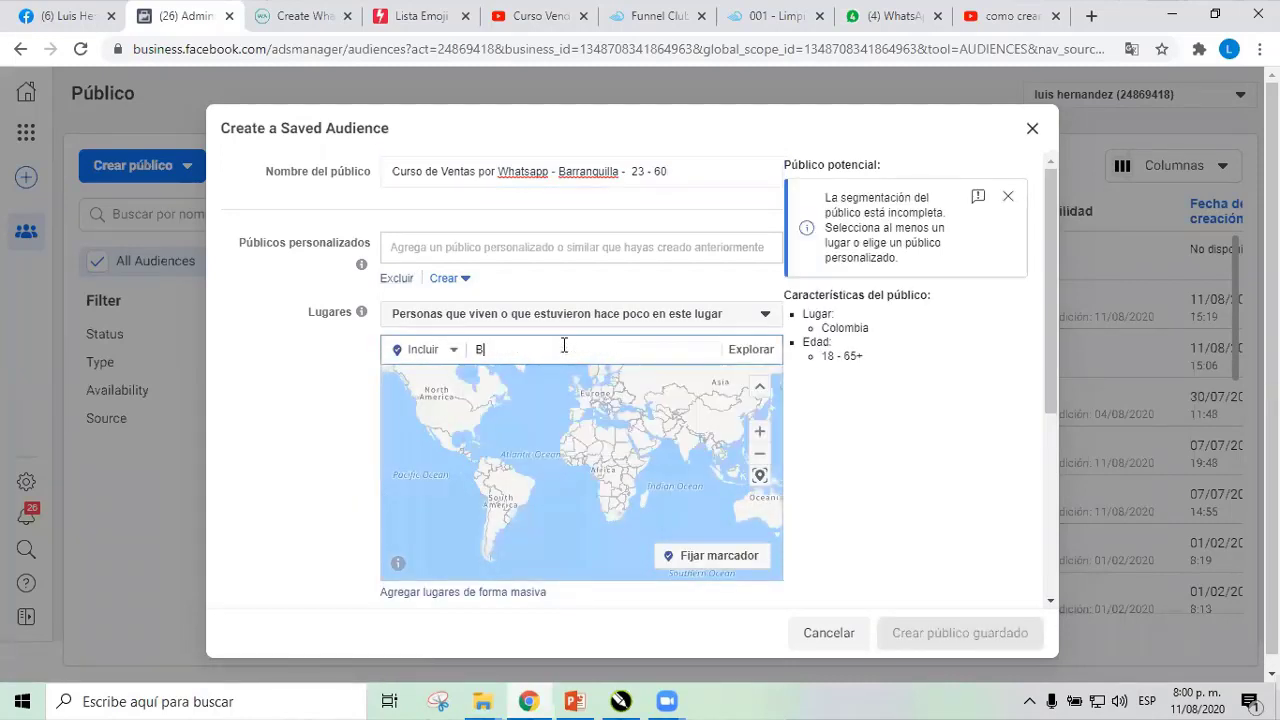
pyautogui.write('arranquilla')
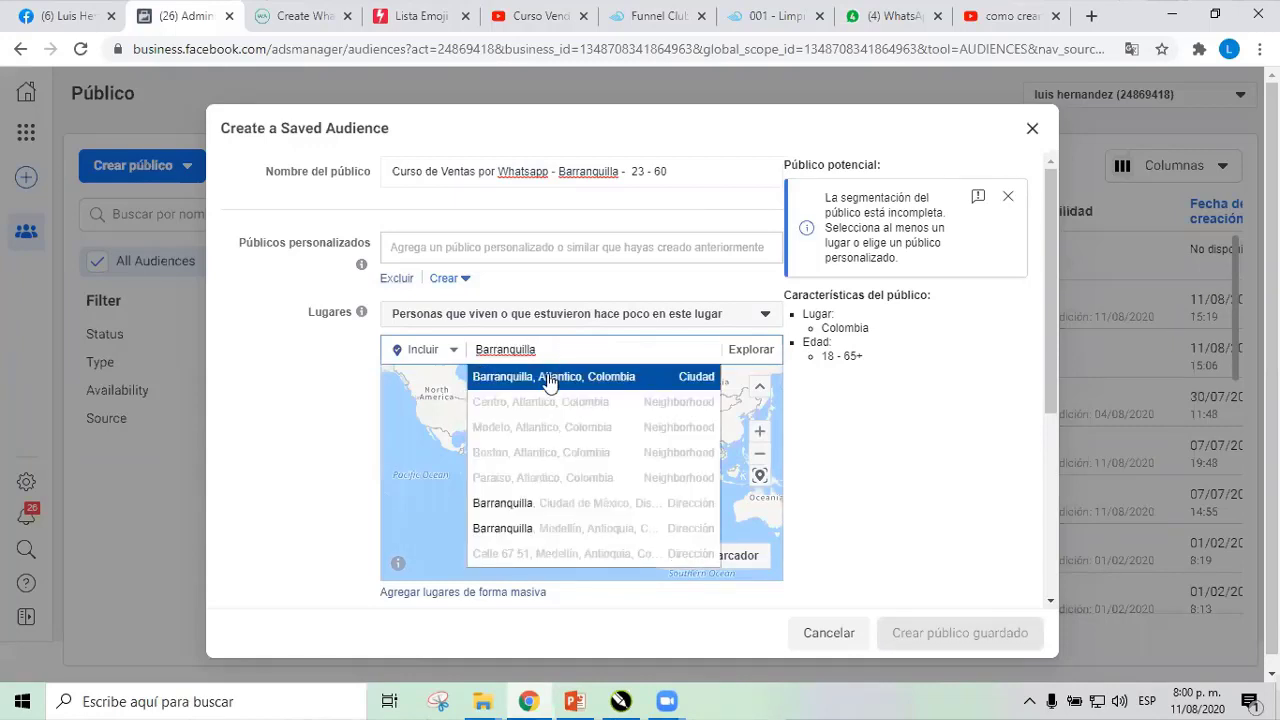
pyautogui.click(702, 385)
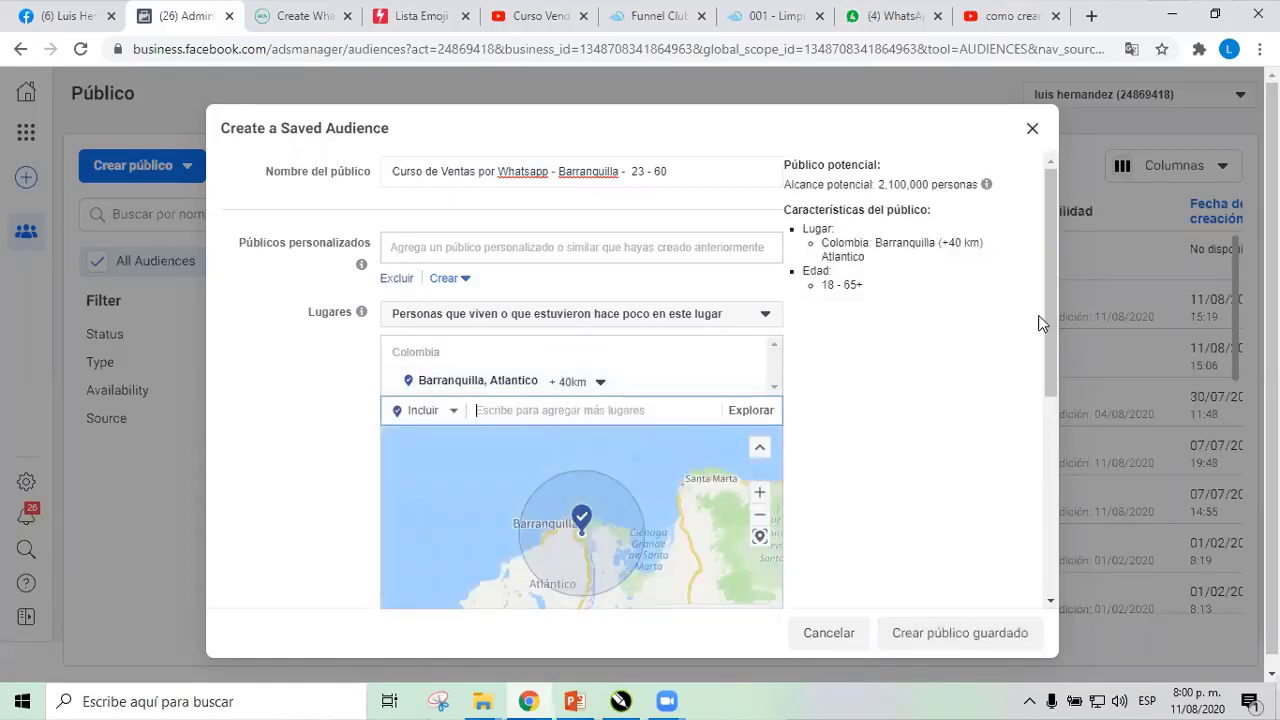
# Set the targeting radius around Barranquilla to 17 km.
pyautogui.moveTo(1050, 310); pyautogui.dragTo(1038, 363)
pyautogui.scroll(-2, 591, 441)
pyautogui.scroll(-2, 591, 441)
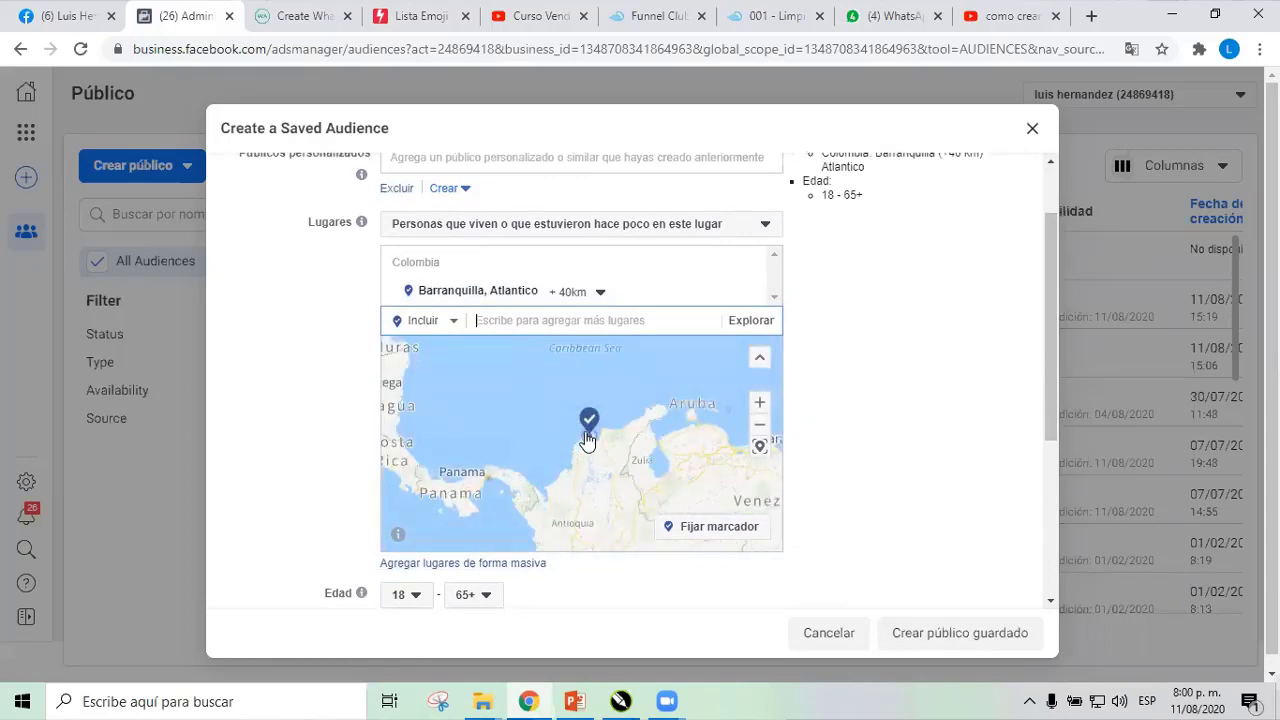
pyautogui.scroll(4, 586, 429)
pyautogui.scroll(-1, 667, 455)
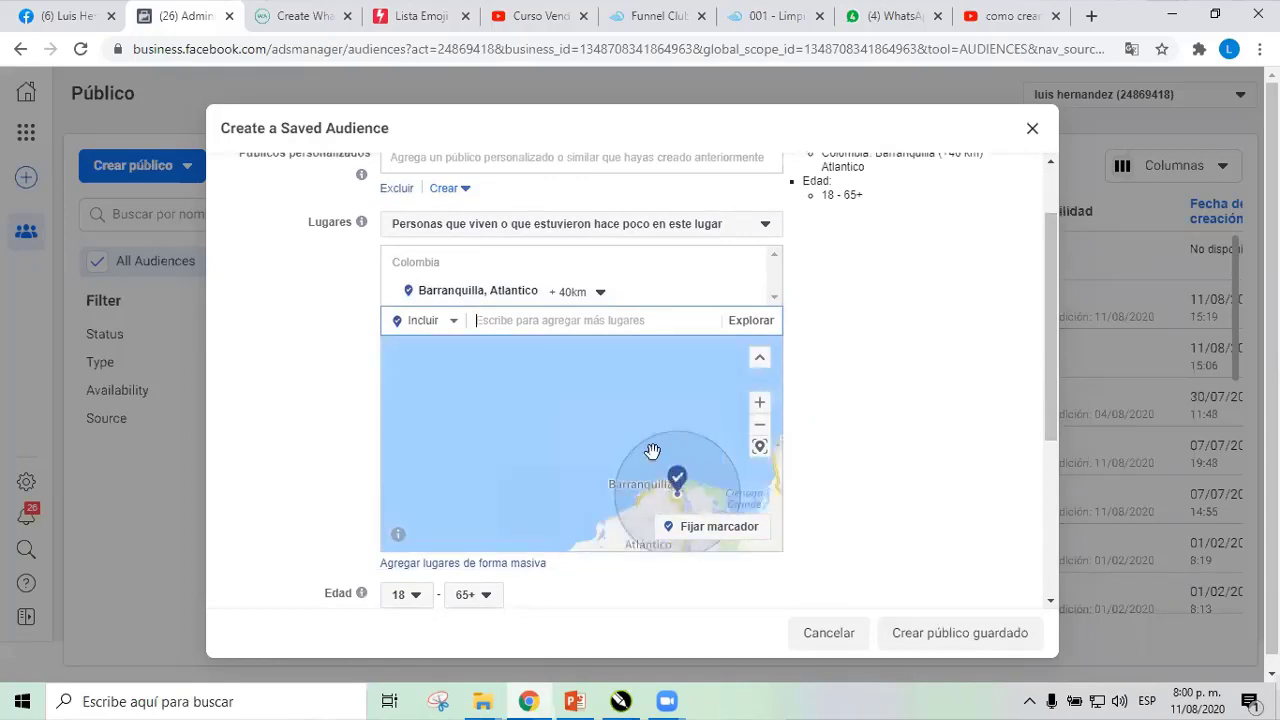
pyautogui.click(601, 293)
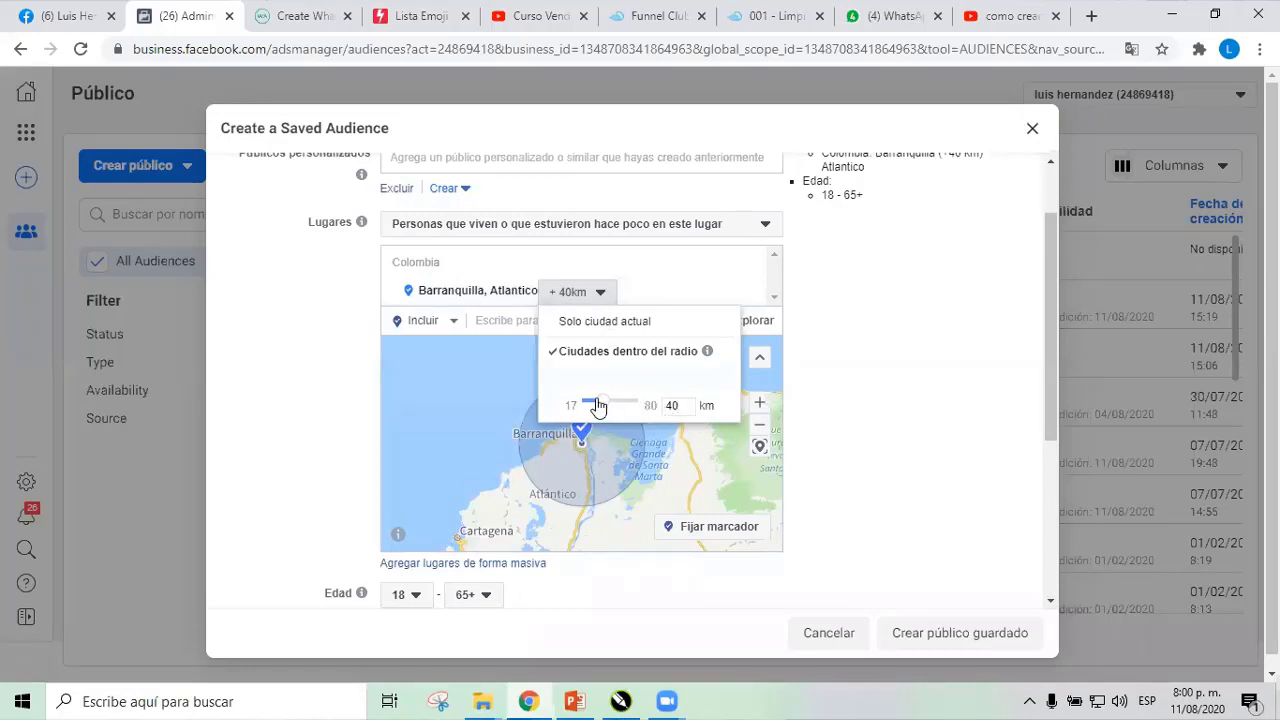
pyautogui.moveTo(600, 405); pyautogui.dragTo(563, 403)
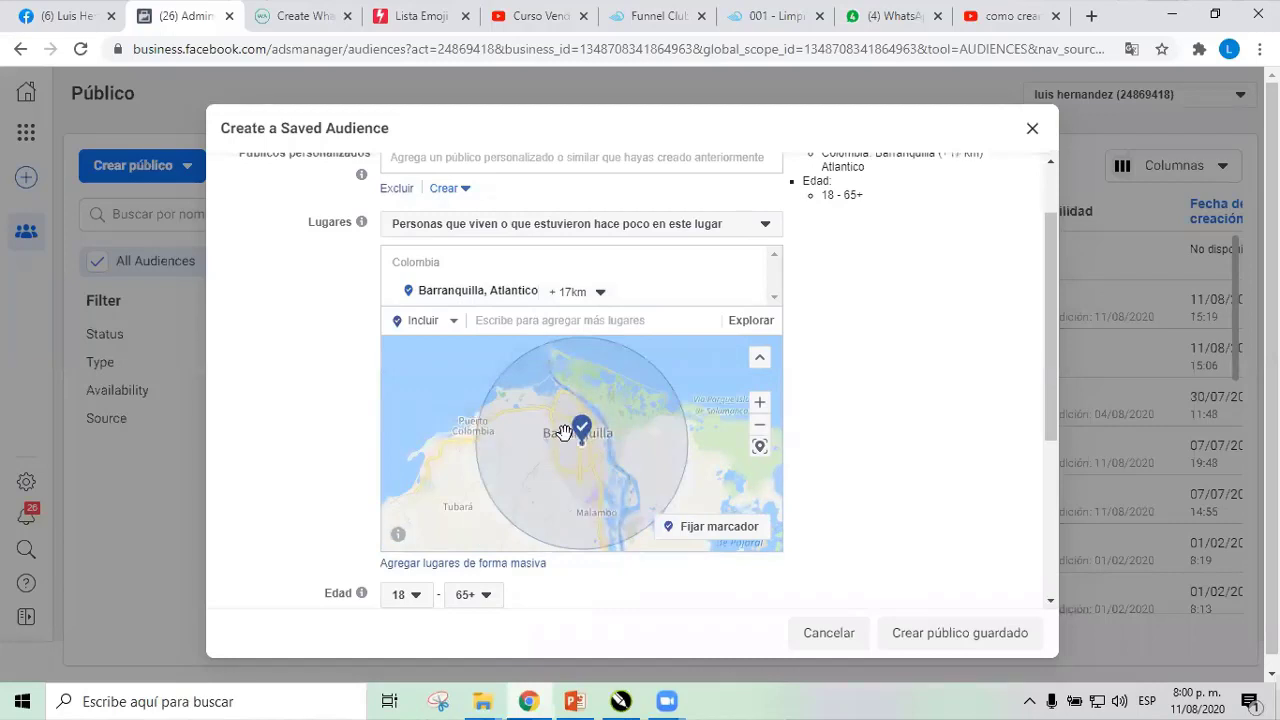
# Set the targeting radius around Barranquilla to 80 km.
pyautogui.click(595, 293)
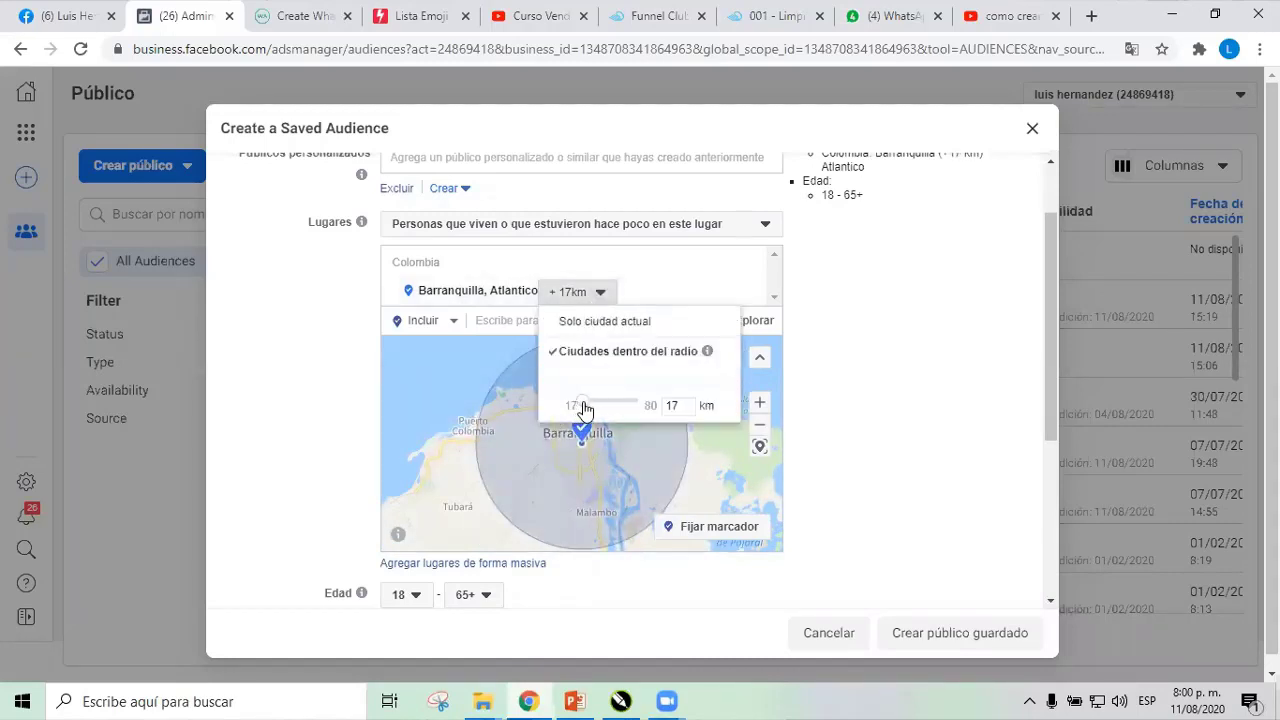
pyautogui.moveTo(585, 410); pyautogui.dragTo(650, 403)
pyautogui.click(914, 586)
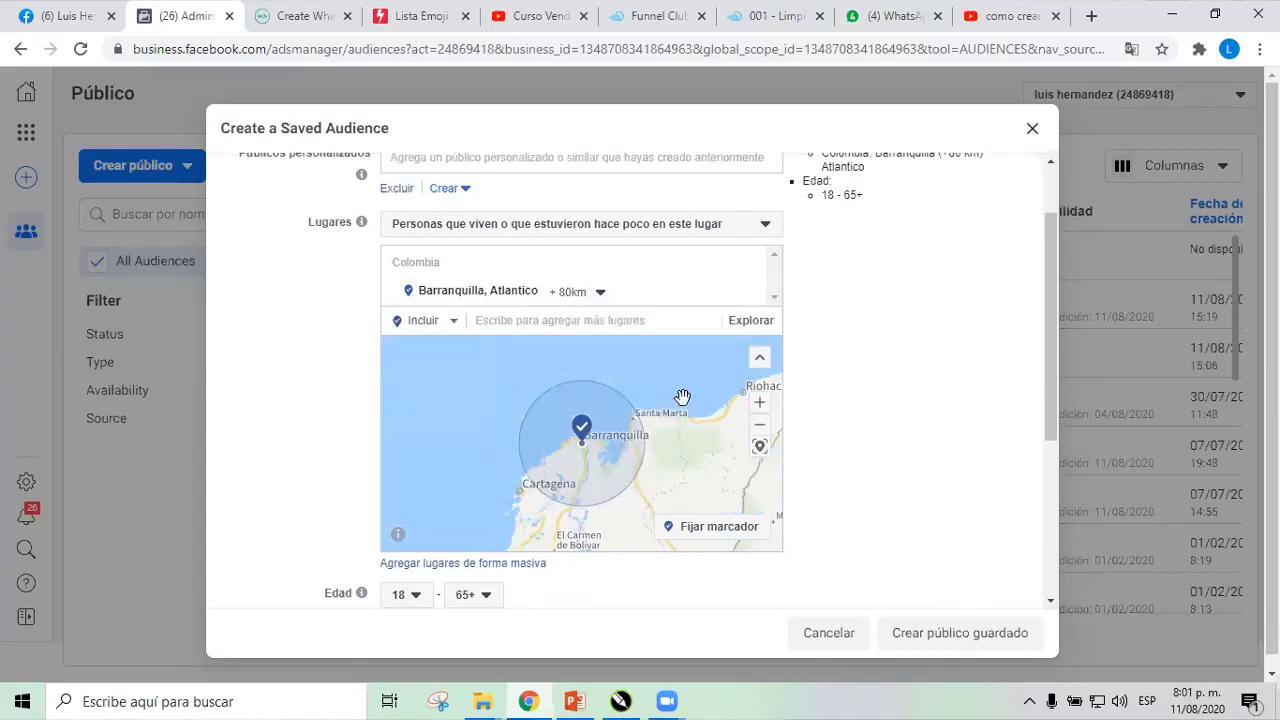
# Set the audience's age range to 23–60.
pyautogui.scroll(1, 929, 328)
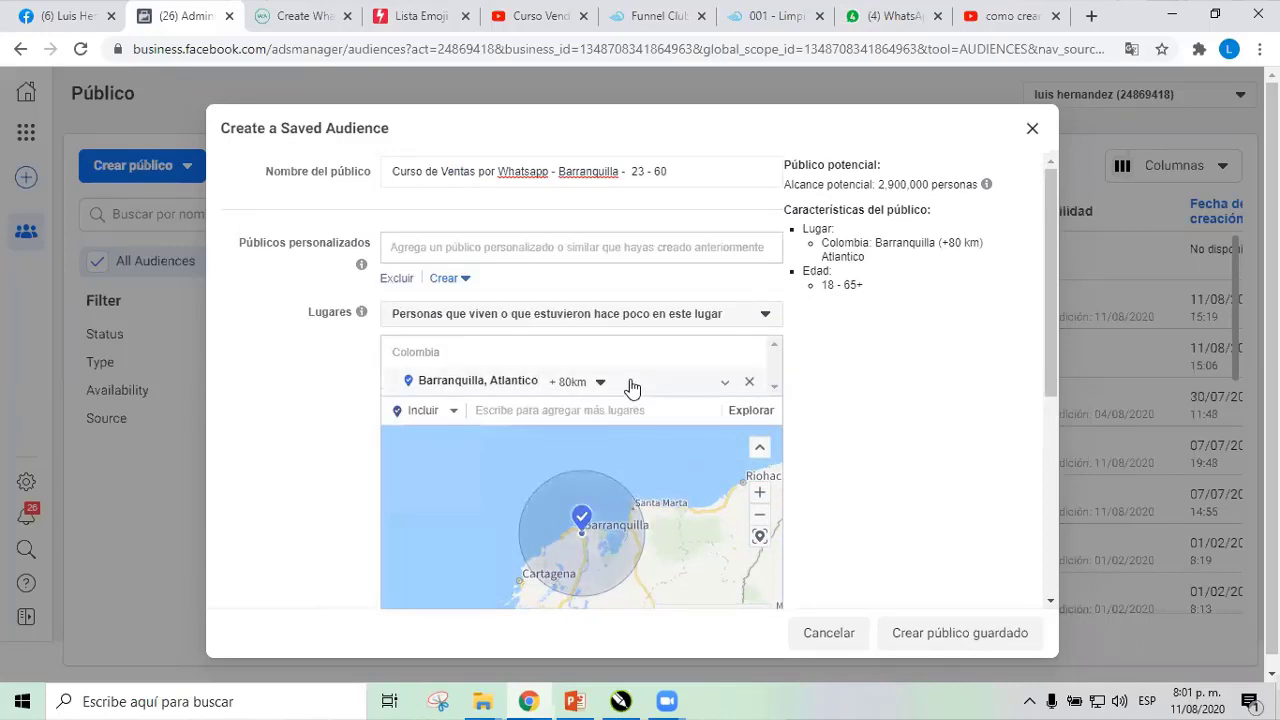
pyautogui.scroll(-3, 632, 388)
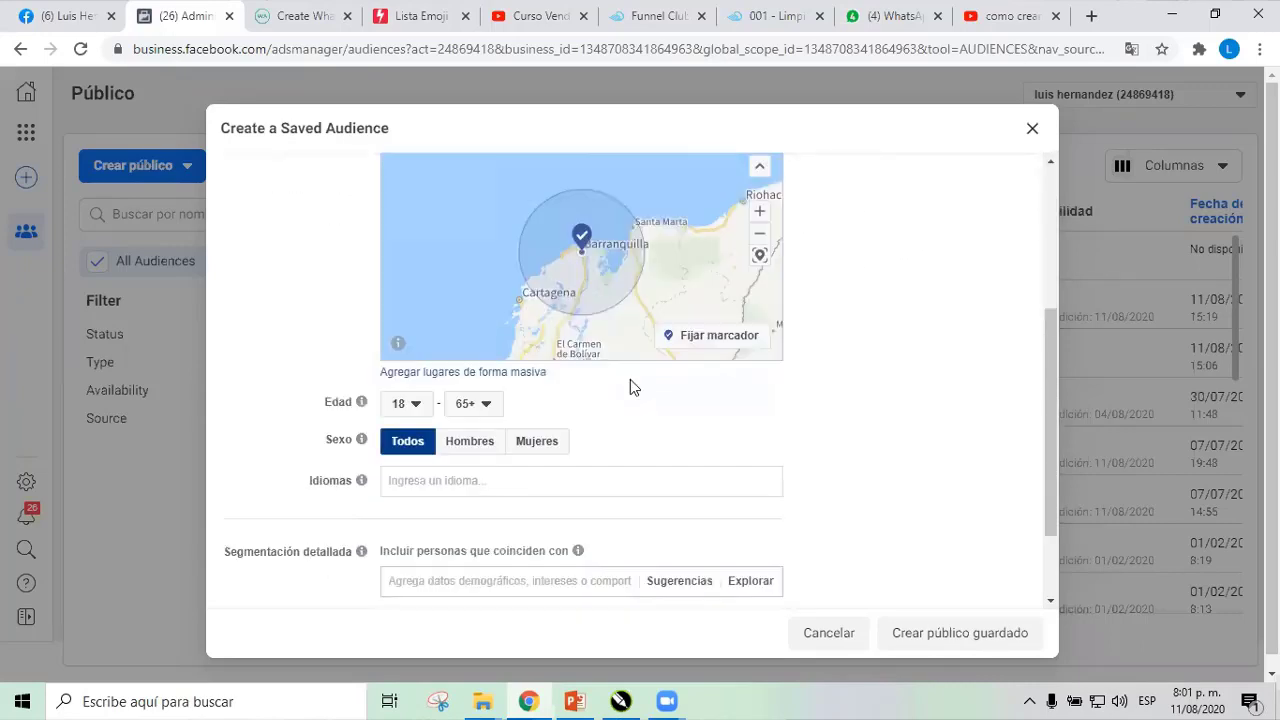
pyautogui.scroll(3, 606, 400)
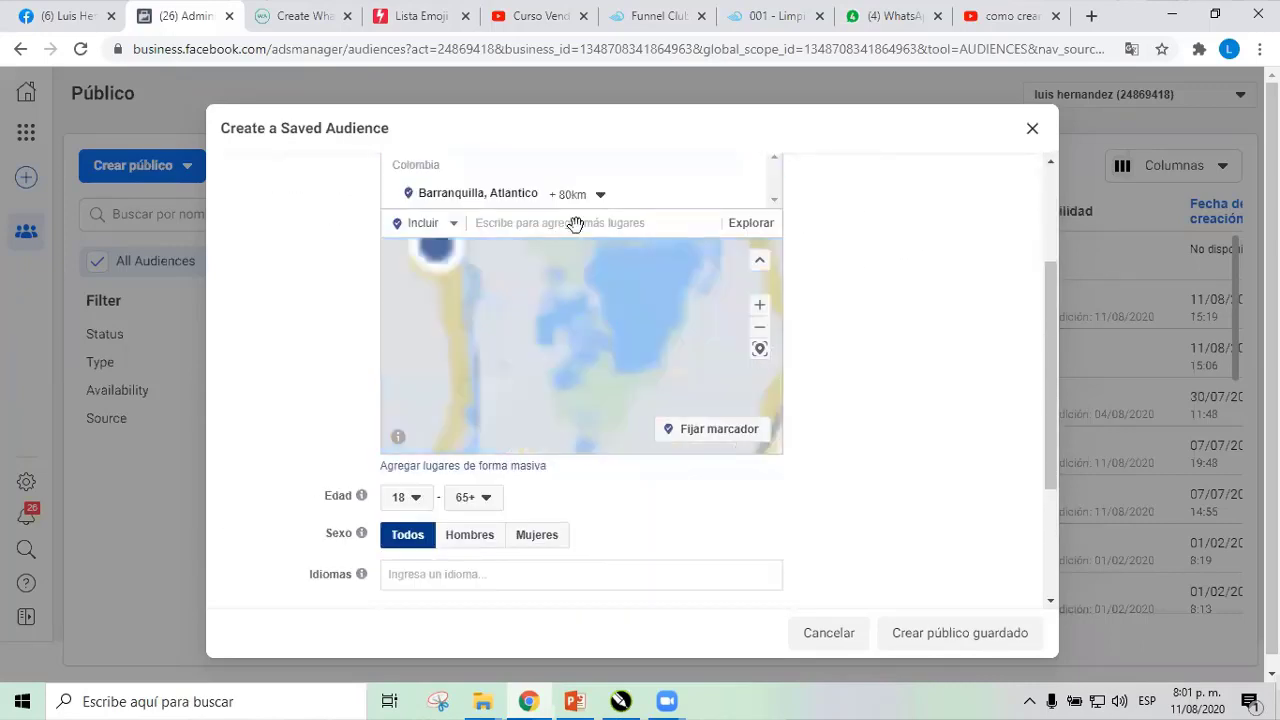
pyautogui.scroll(3, 880, 251)
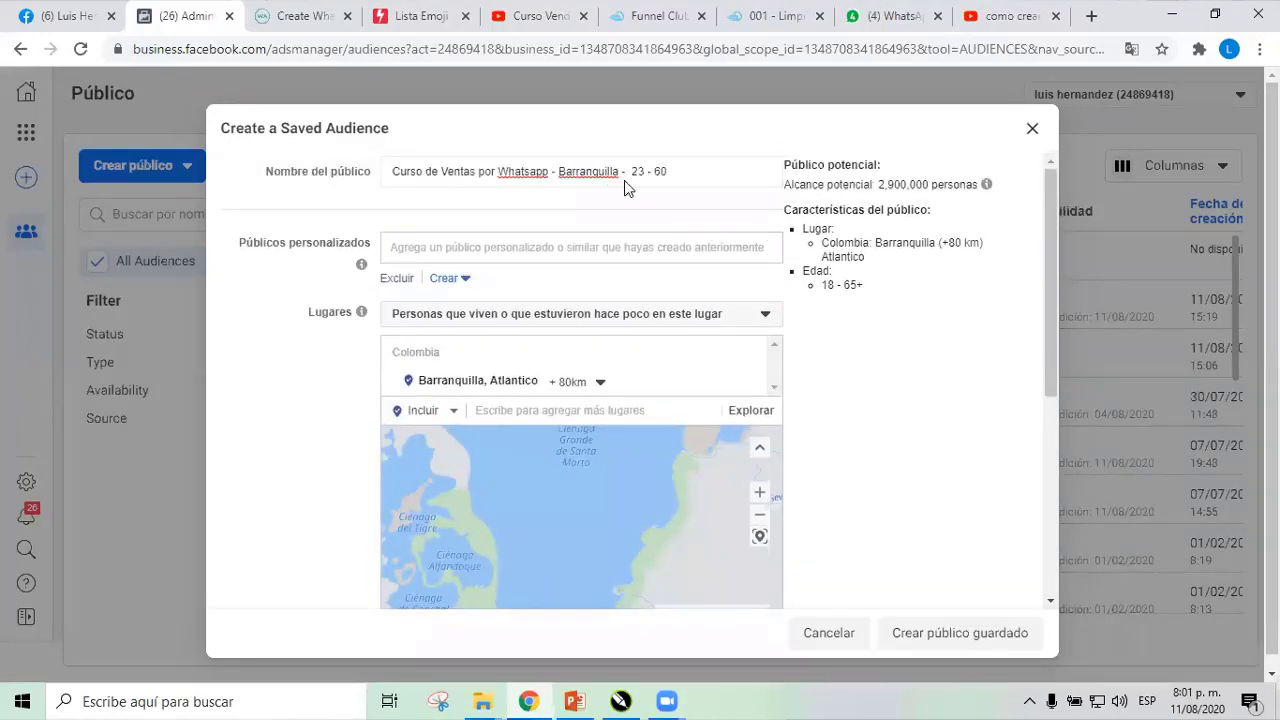
pyautogui.scroll(-5, 871, 429)
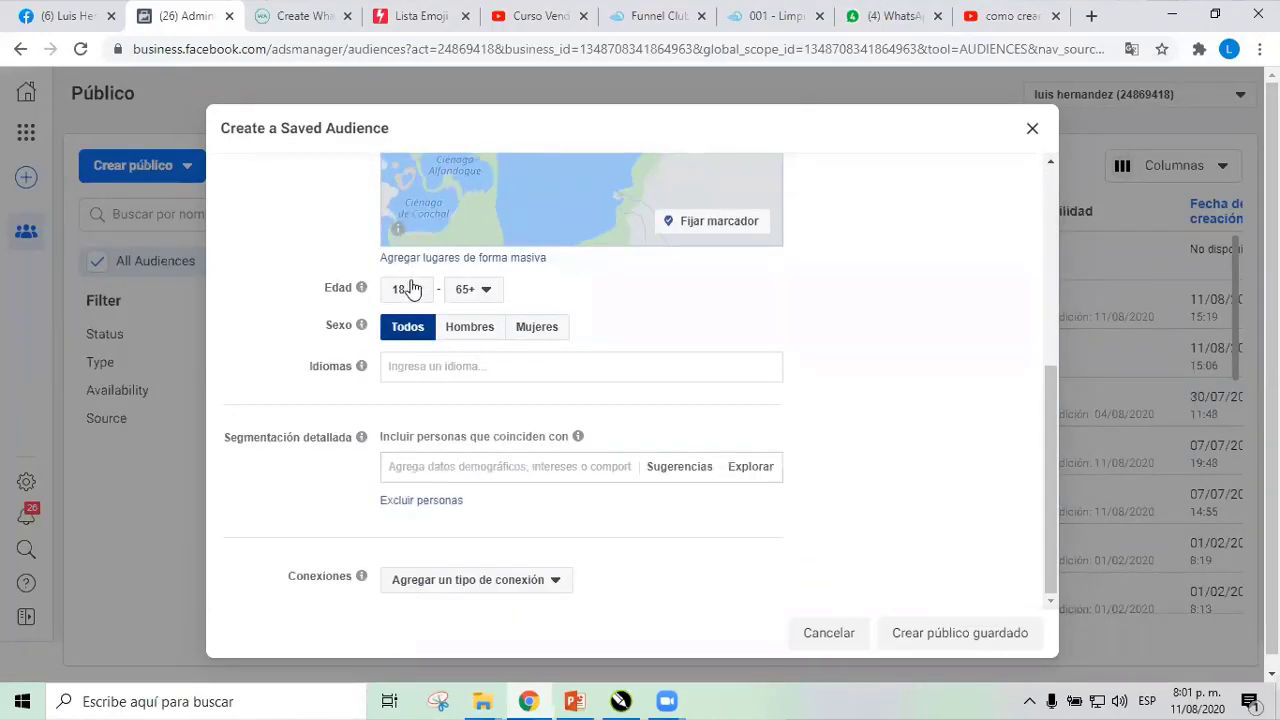
pyautogui.click(410, 289)
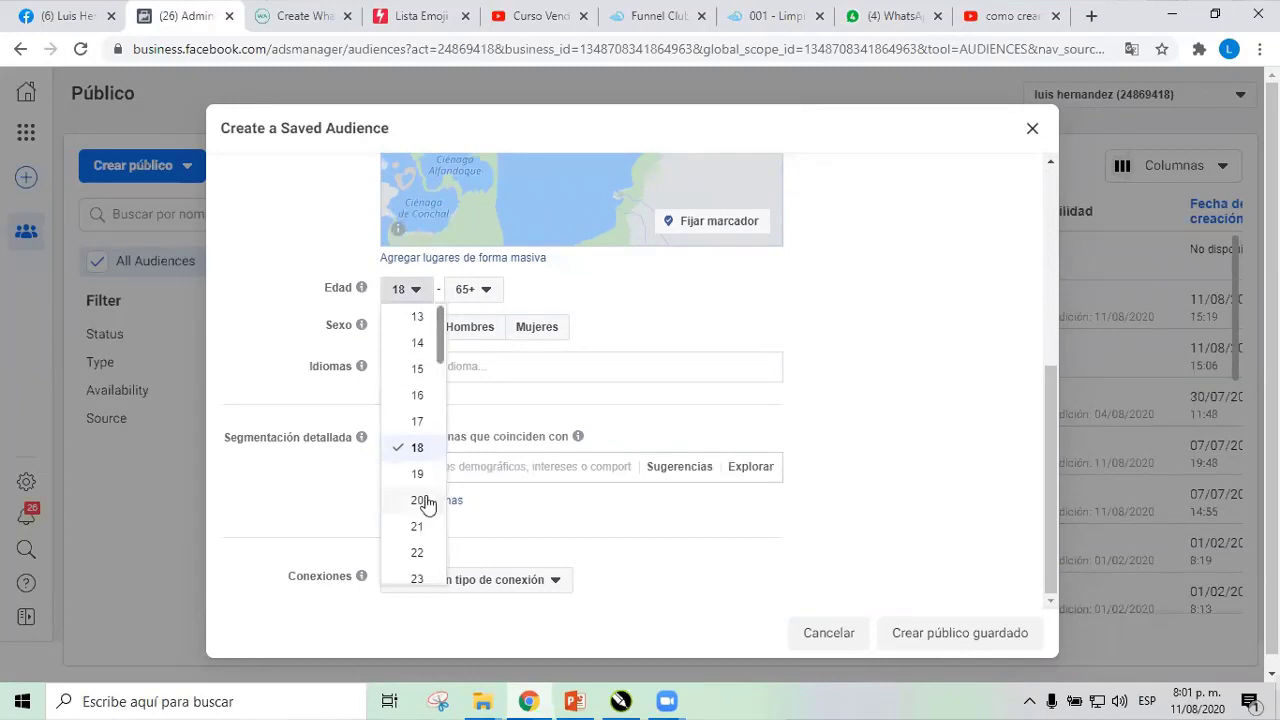
pyautogui.scroll(-3, 423, 500)
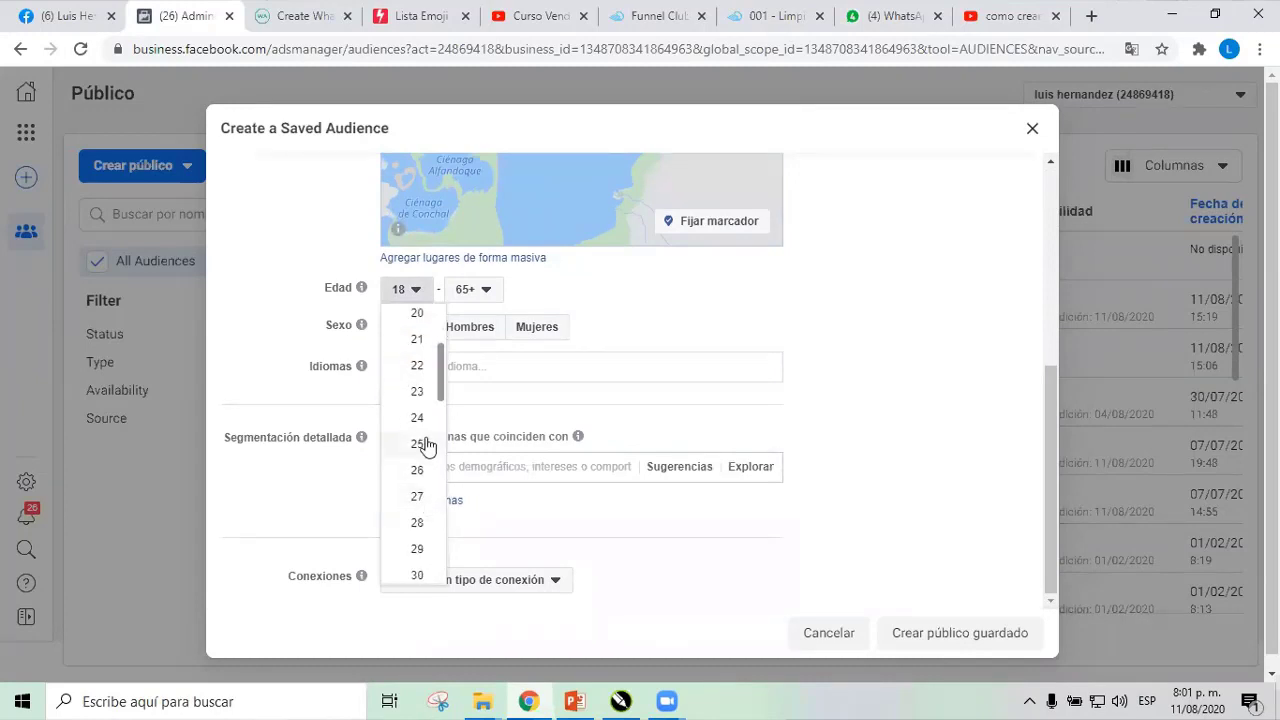
pyautogui.click(421, 398)
pyautogui.click(486, 289)
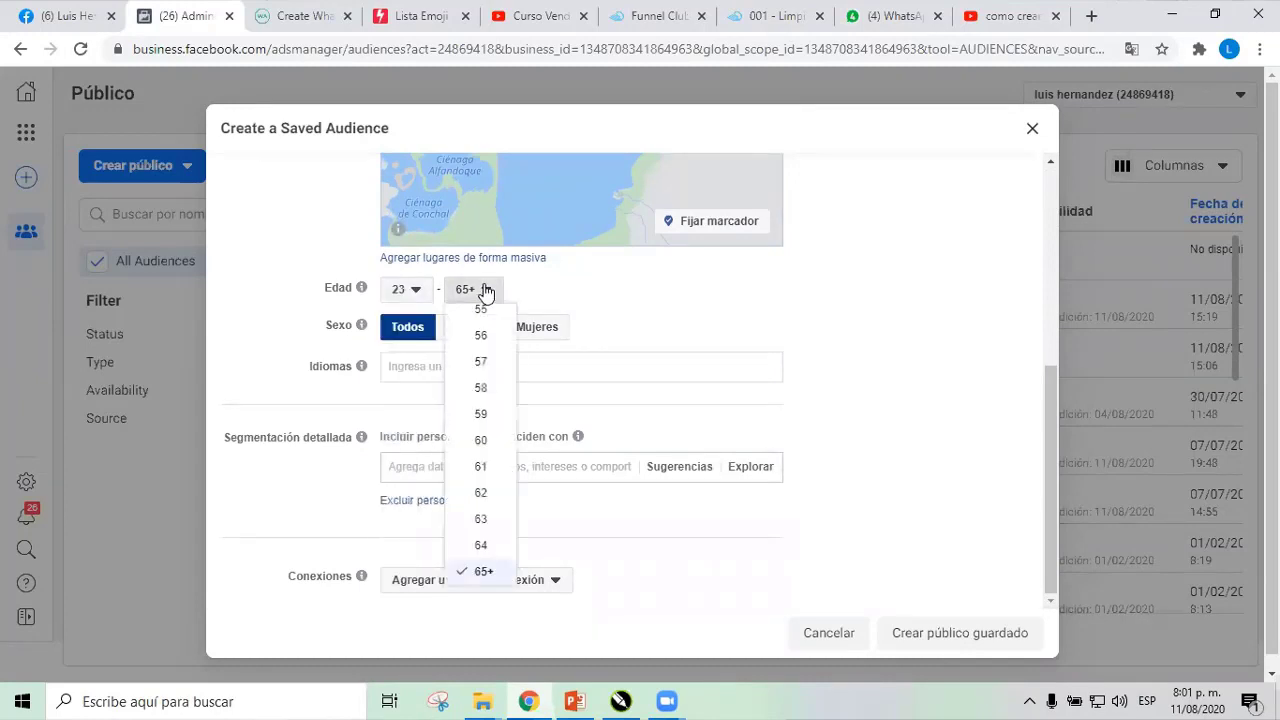
pyautogui.click(482, 442)
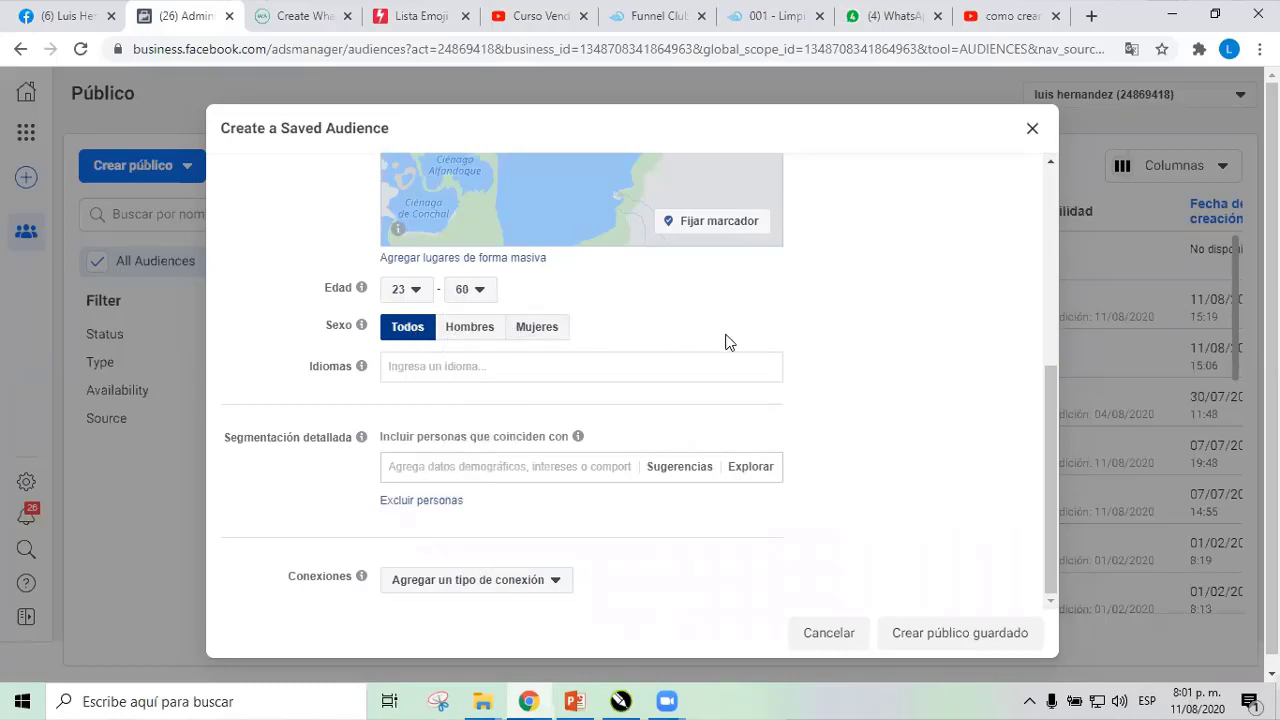
# Add Español (todos) as the audience's language.
pyautogui.click(429, 369)
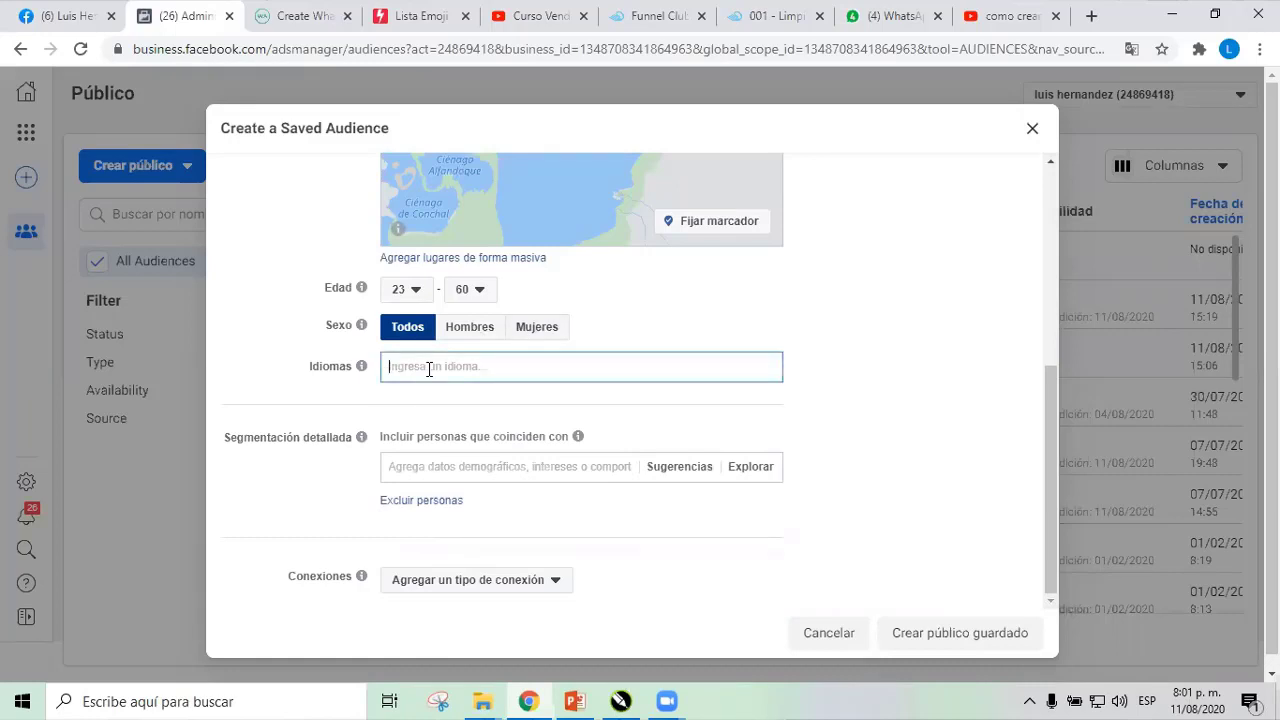
pyautogui.write('E')
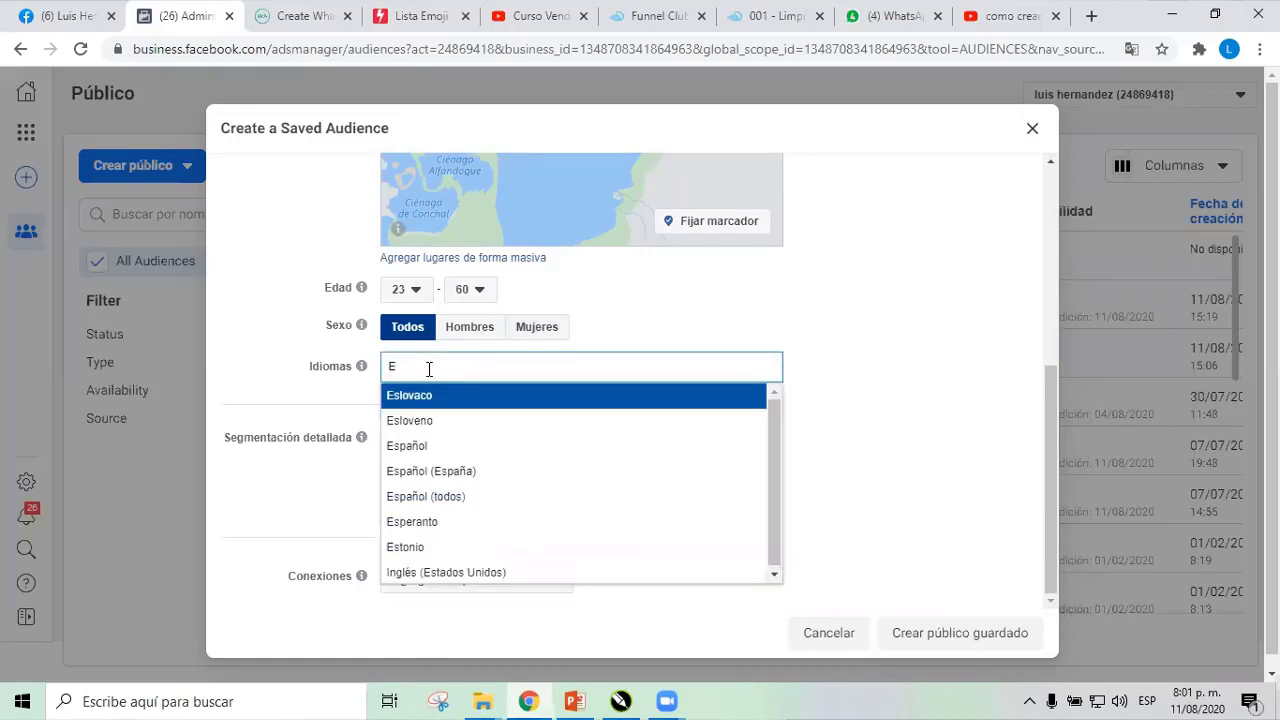
pyautogui.click(467, 498)
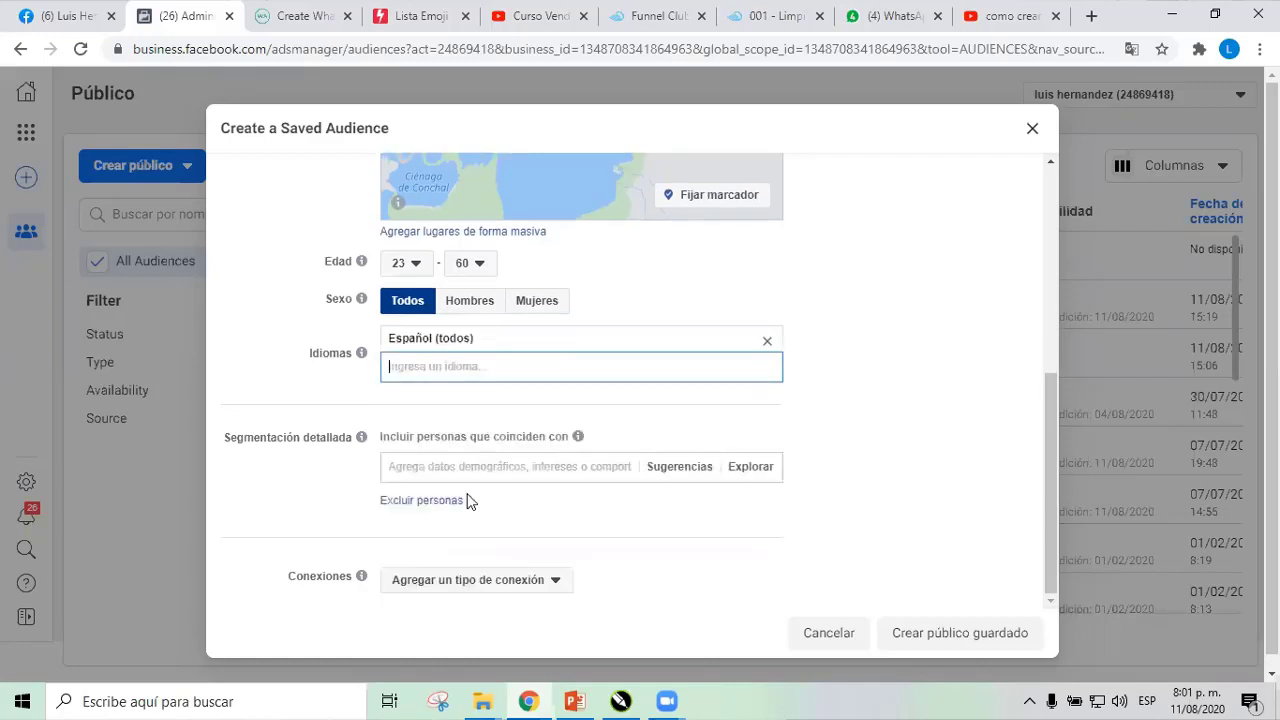
pyautogui.click(836, 263)
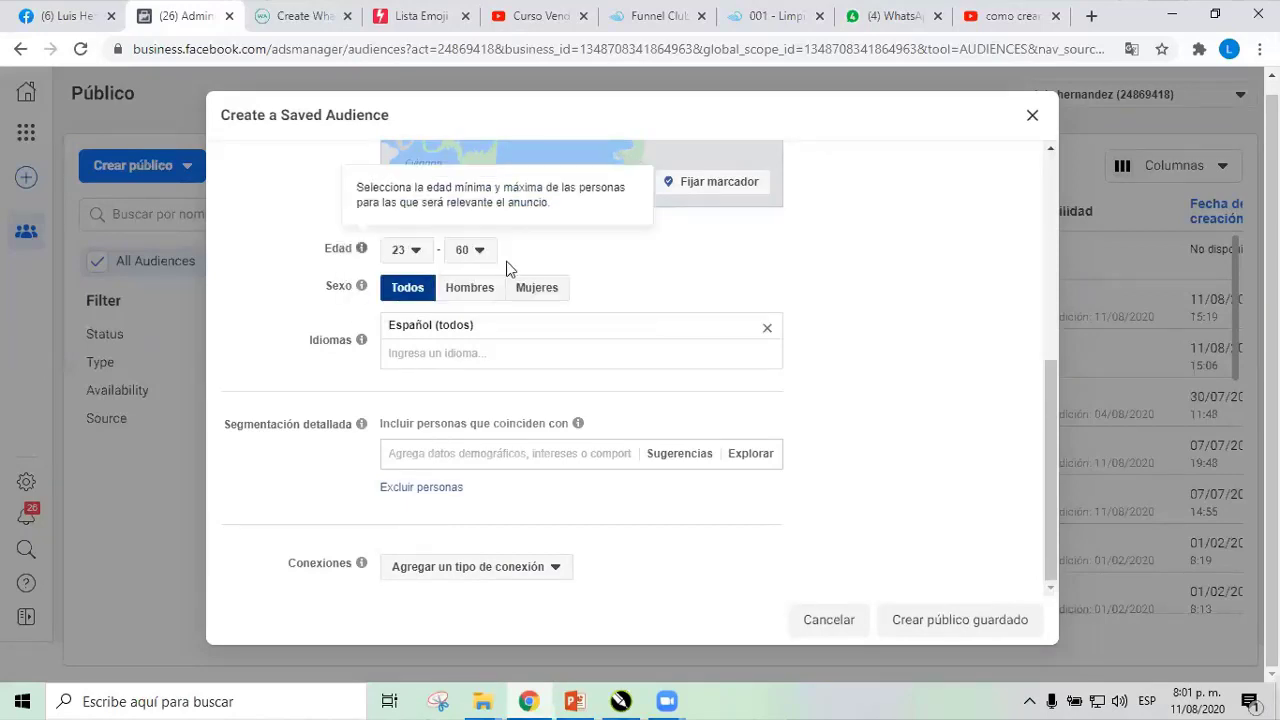
pyautogui.moveTo(1052, 477); pyautogui.dragTo(1020, 525)
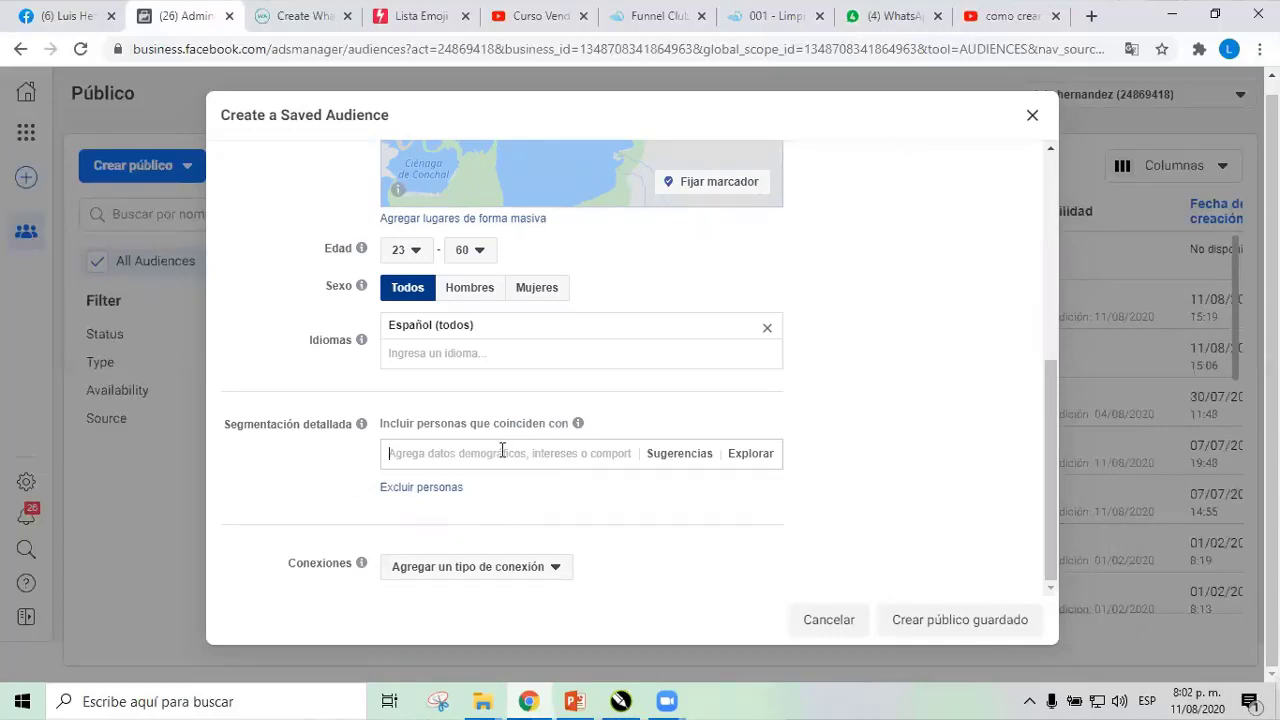
# Add WhatsApp to the detailed targeting both as an employer (Empresas) and as an additional interest.
pyautogui.write('Whats')
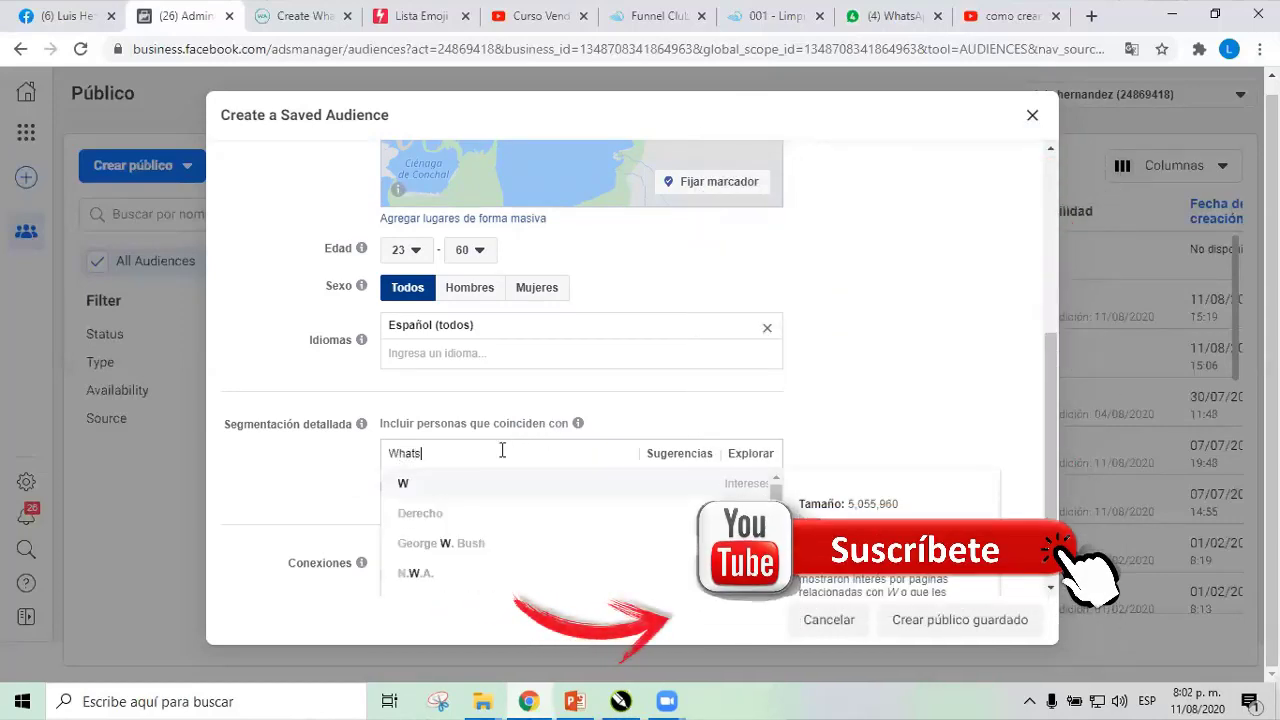
pyautogui.write('app')
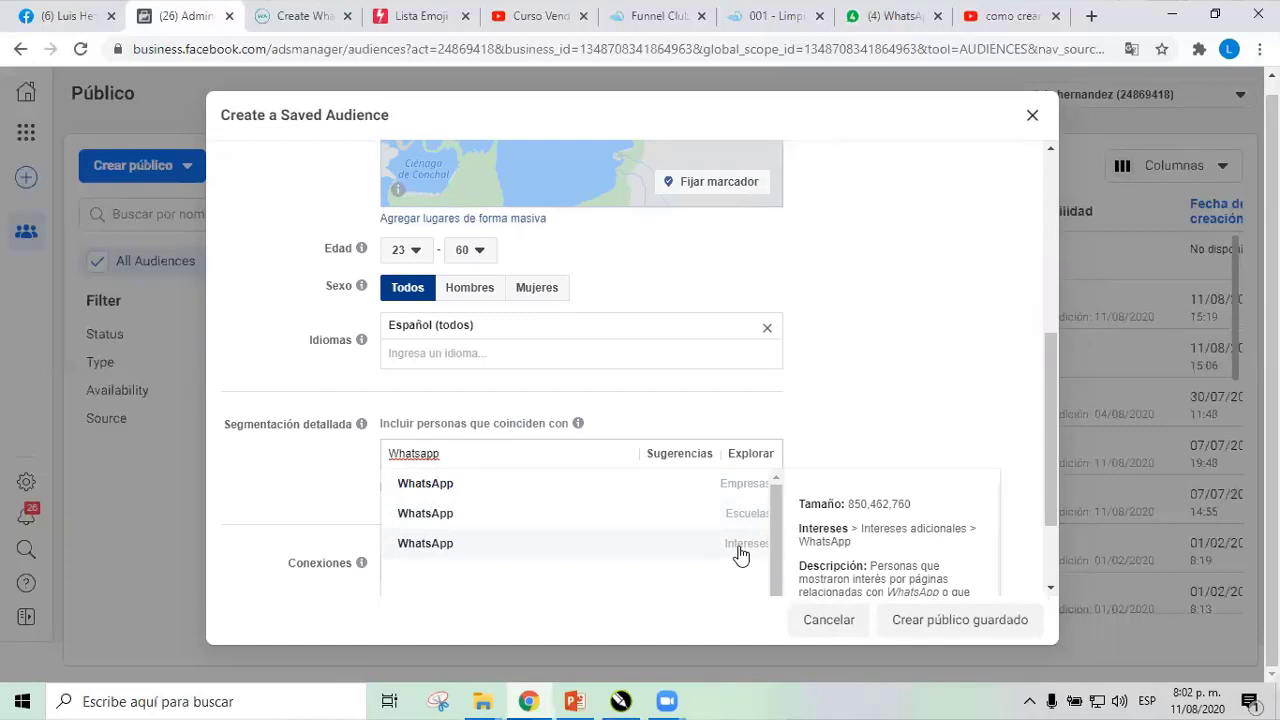
pyautogui.click(422, 485)
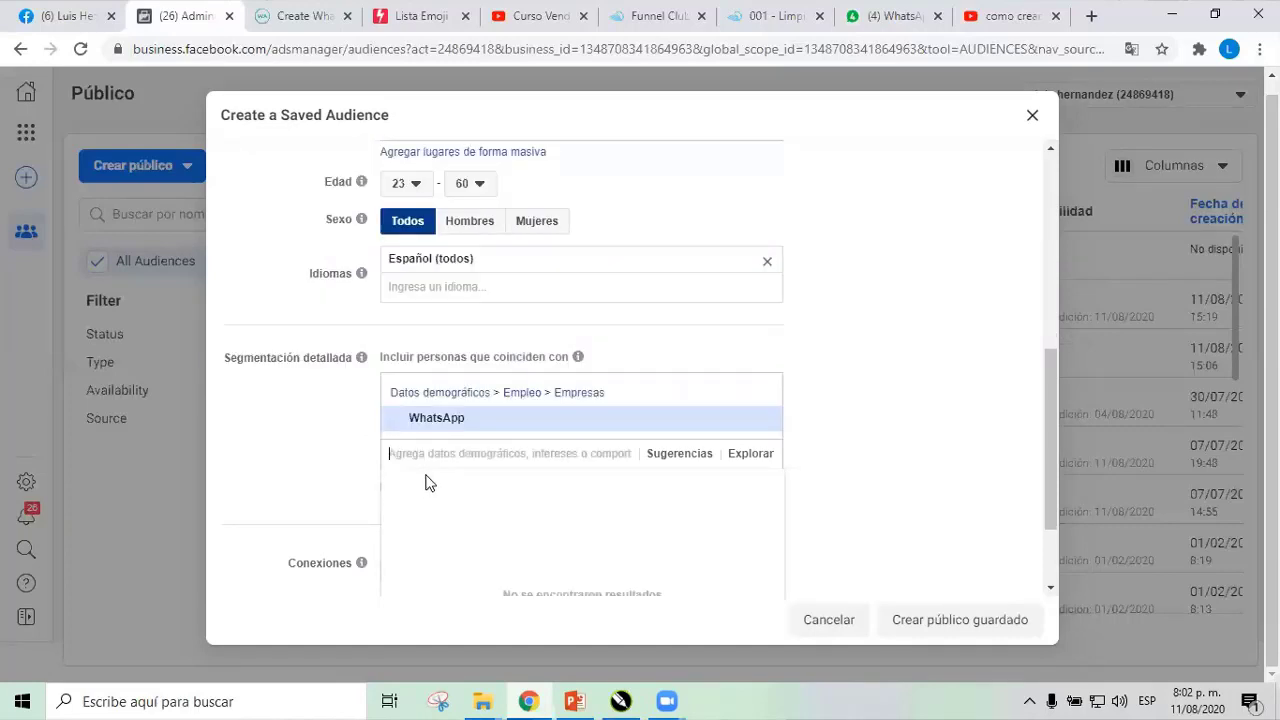
pyautogui.click(690, 453)
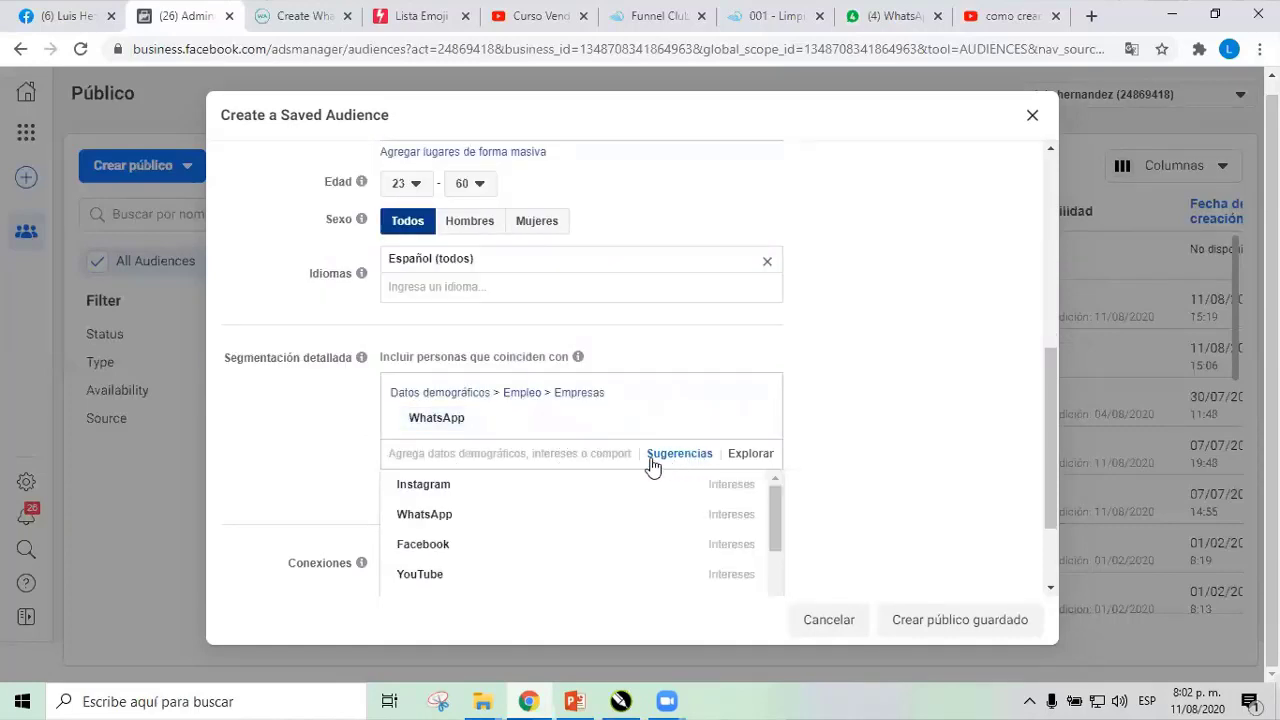
pyautogui.click(432, 516)
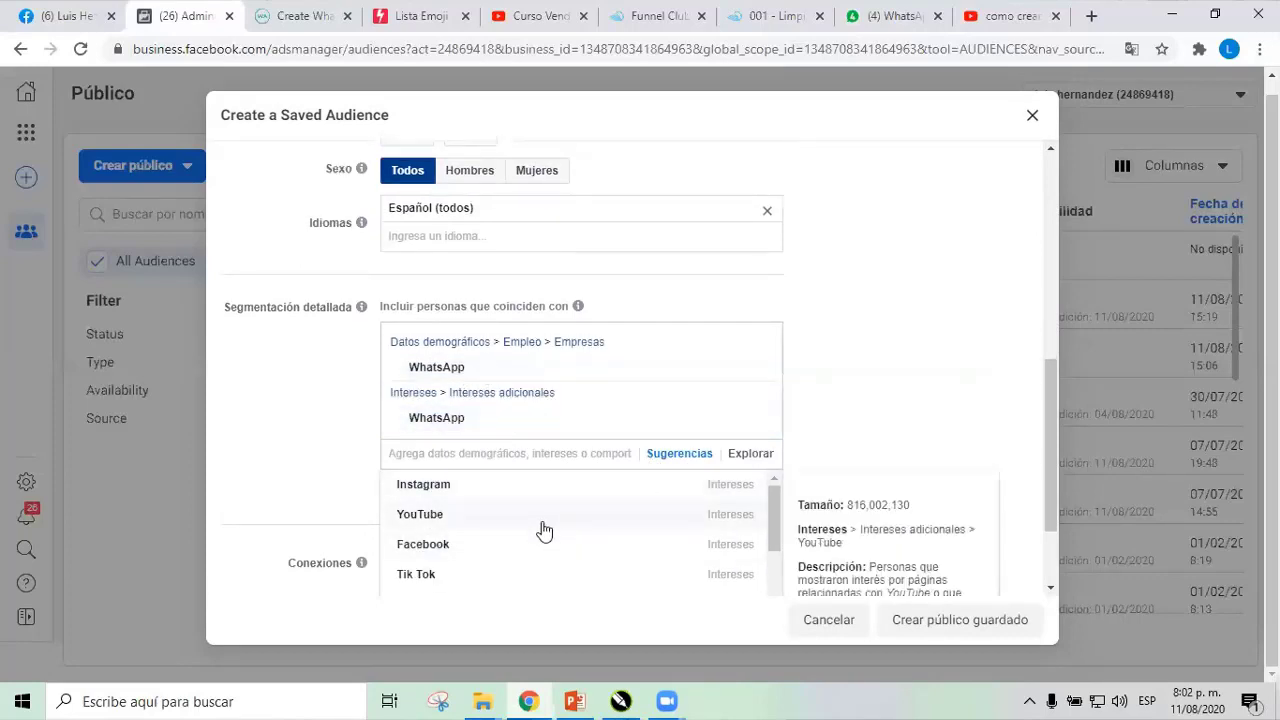
# Add the suggested behavior Pequeños empresarios and the suggested interest Negocio familiar to the detailed targeting.
pyautogui.scroll(-5, 543, 530)
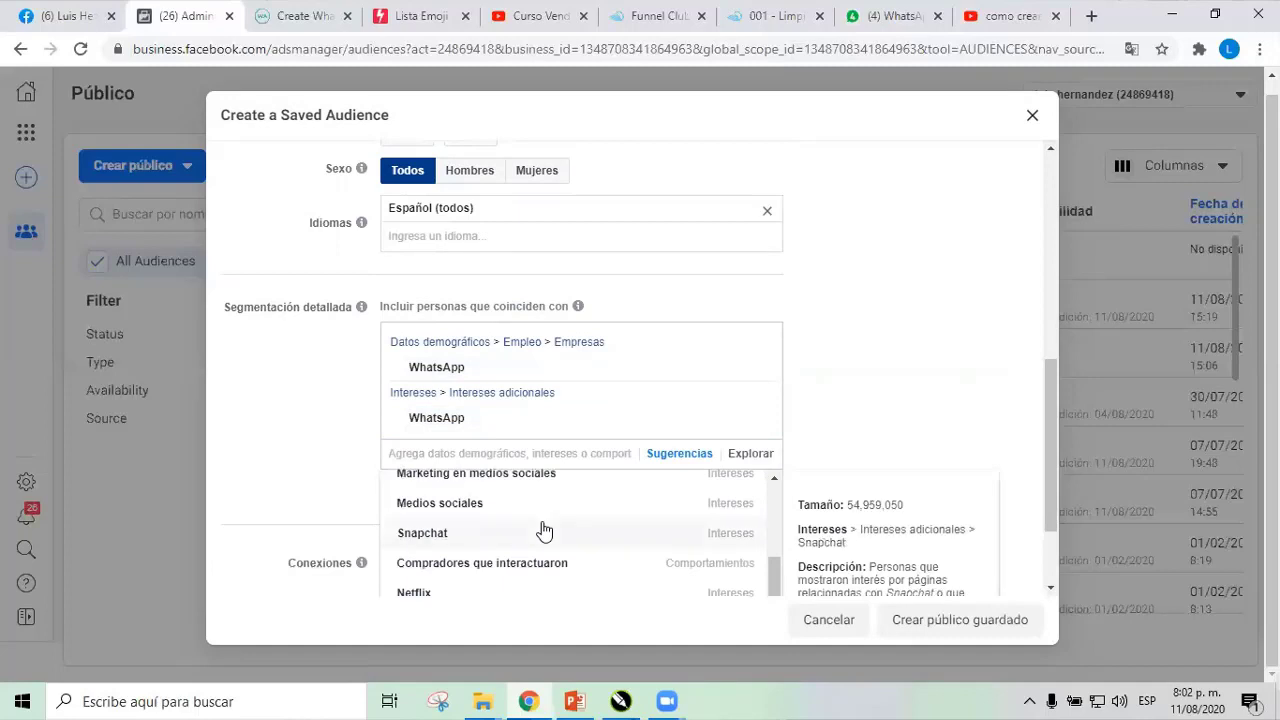
pyautogui.scroll(-3, 543, 530)
pyautogui.scroll(10, 541, 528)
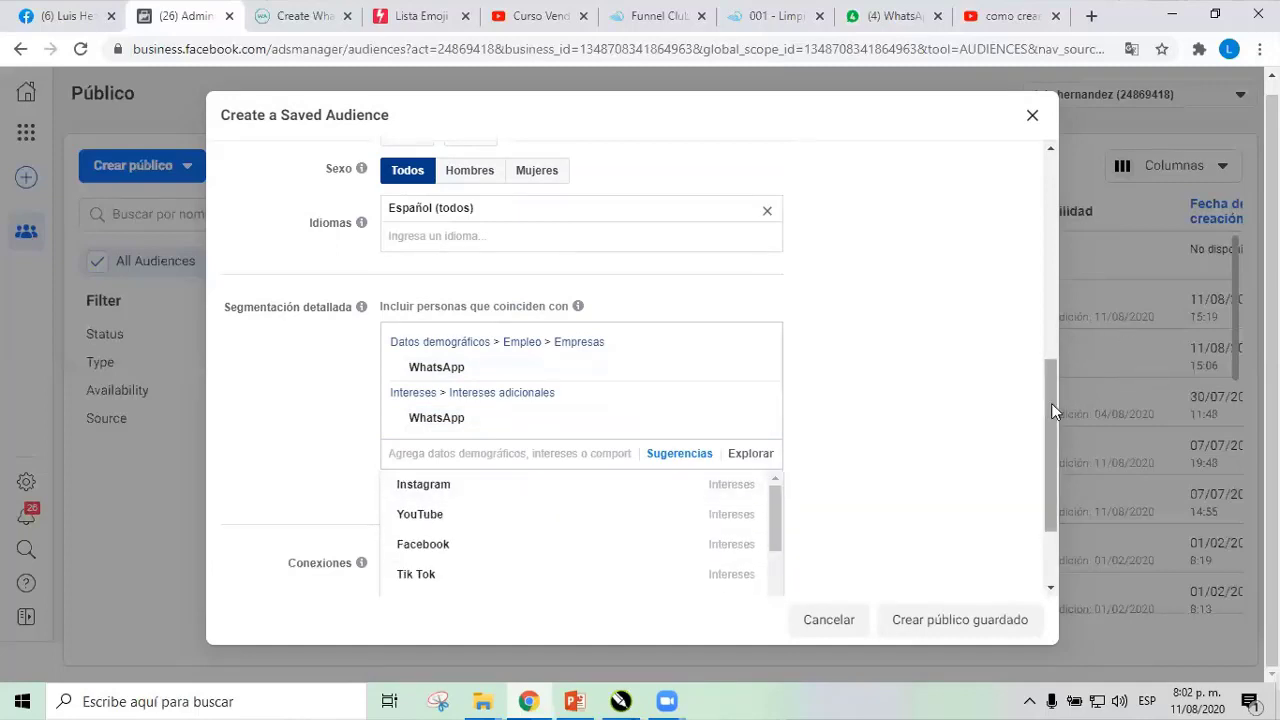
pyautogui.moveTo(1051, 403); pyautogui.dragTo(1048, 495)
pyautogui.click(968, 514)
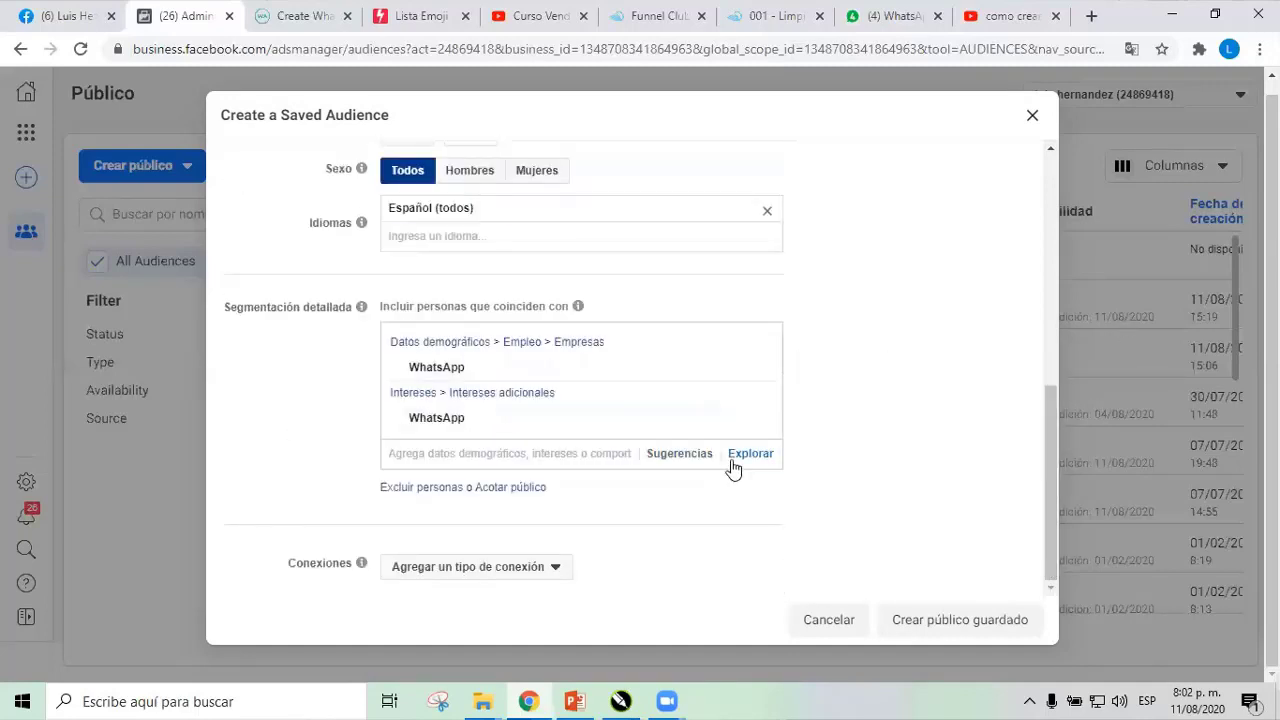
pyautogui.click(683, 455)
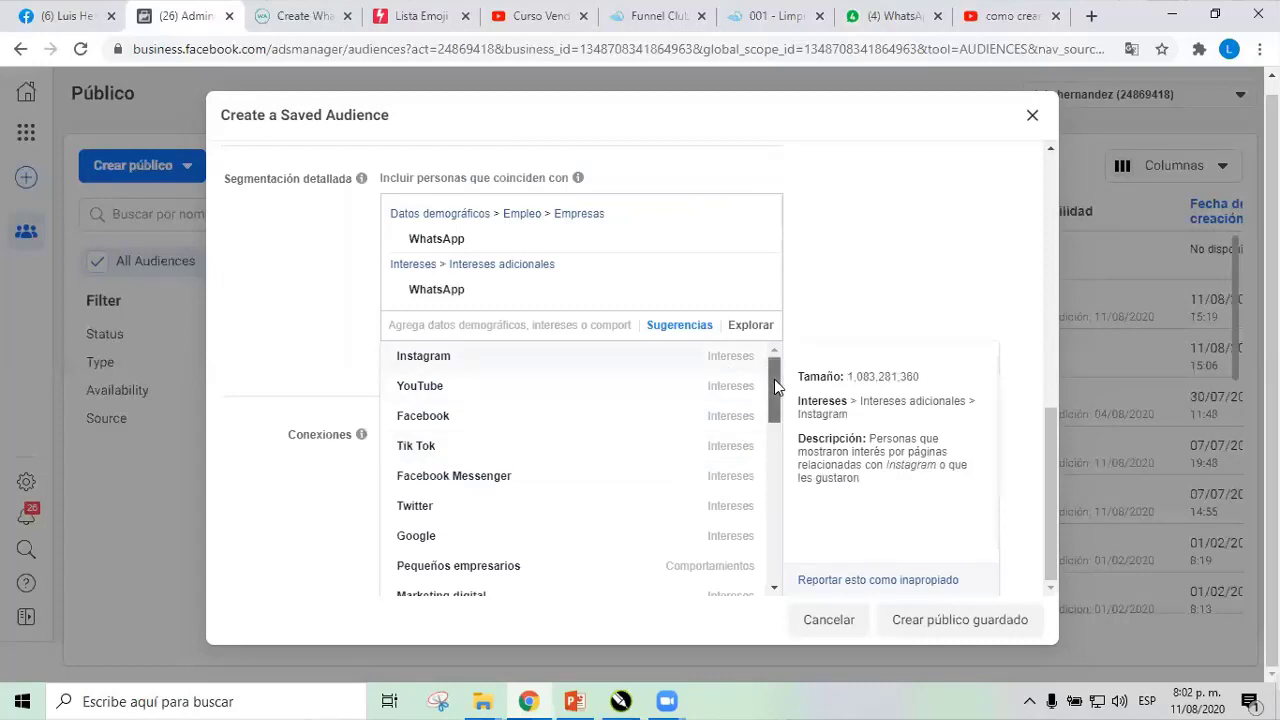
pyautogui.moveTo(774, 379); pyautogui.dragTo(769, 418)
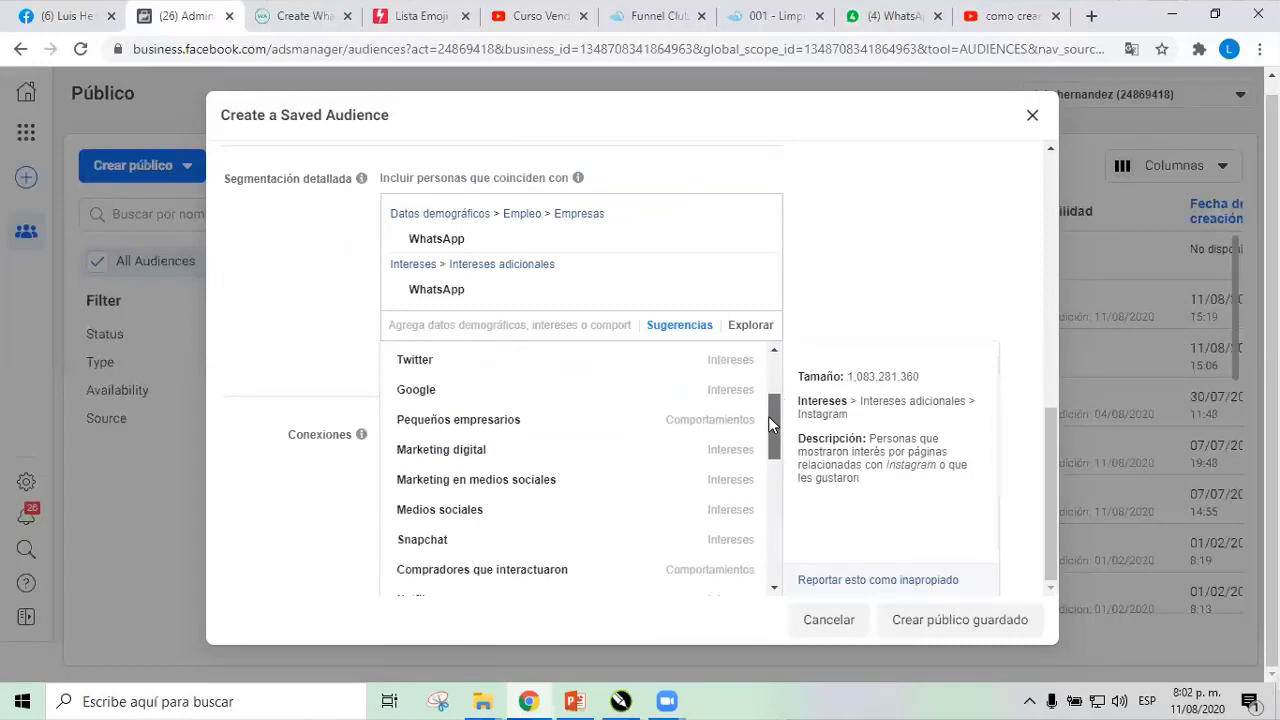
pyautogui.click(483, 425)
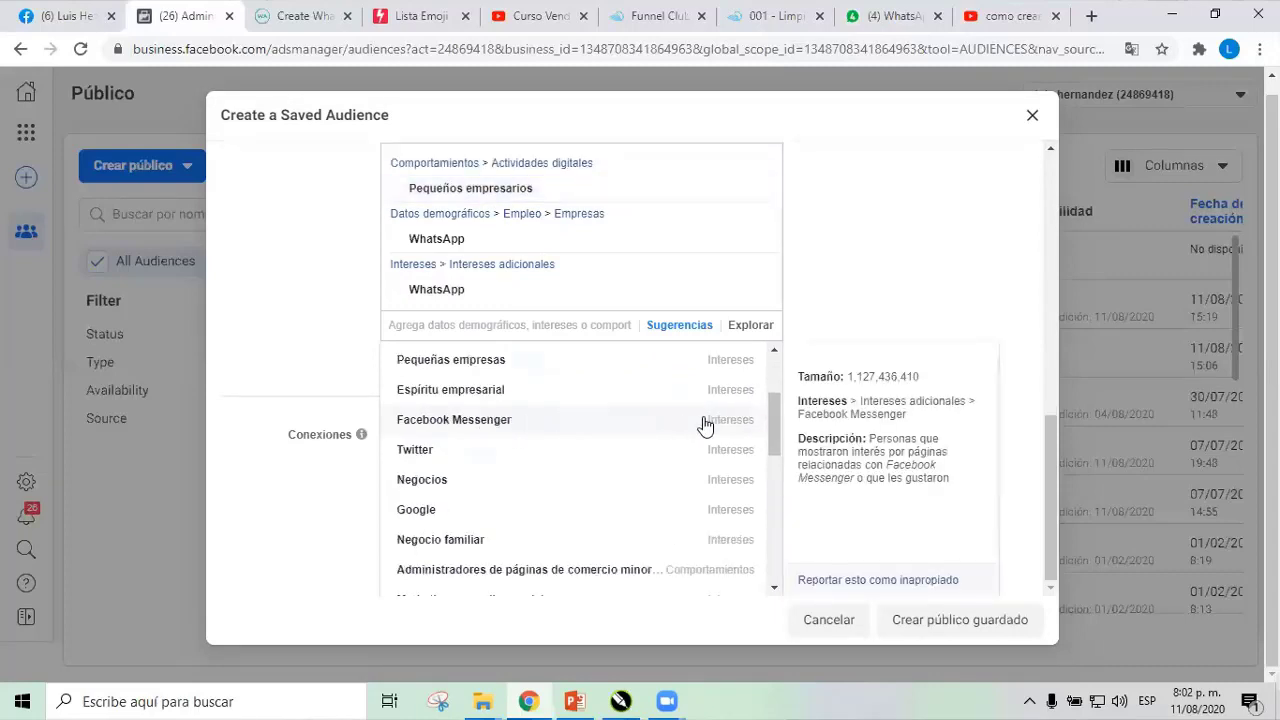
pyautogui.moveTo(772, 409); pyautogui.dragTo(772, 431)
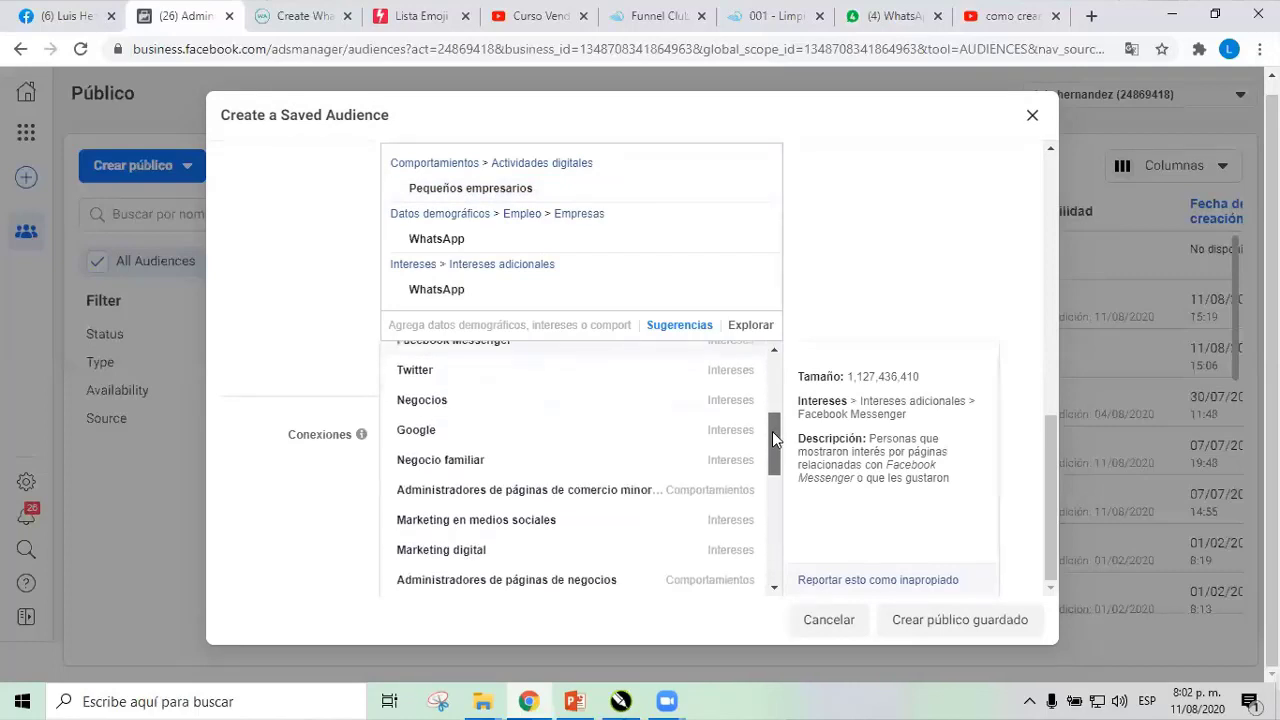
pyautogui.click(460, 462)
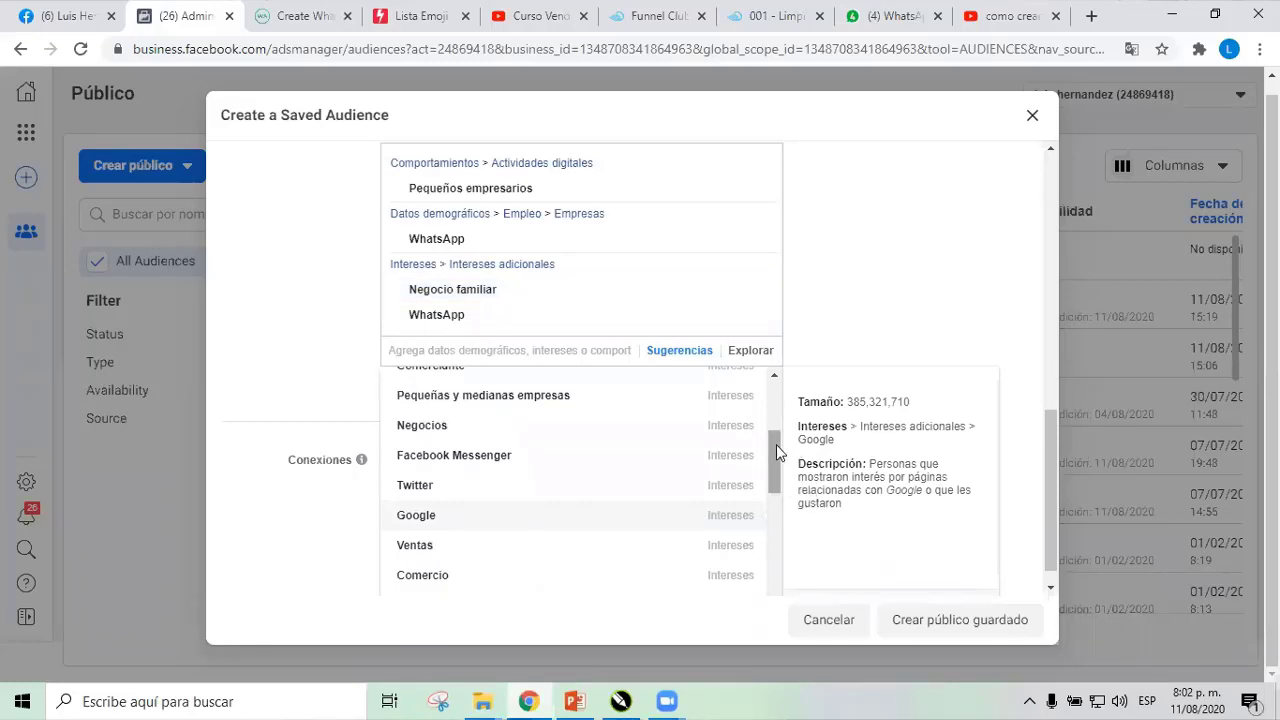
# Add the Facebook page administrator behaviors for comercio minorista, salud y belleza, negocios, and comida y restaurantes to the detailed targeting.
pyautogui.moveTo(774, 444); pyautogui.dragTo(776, 486)
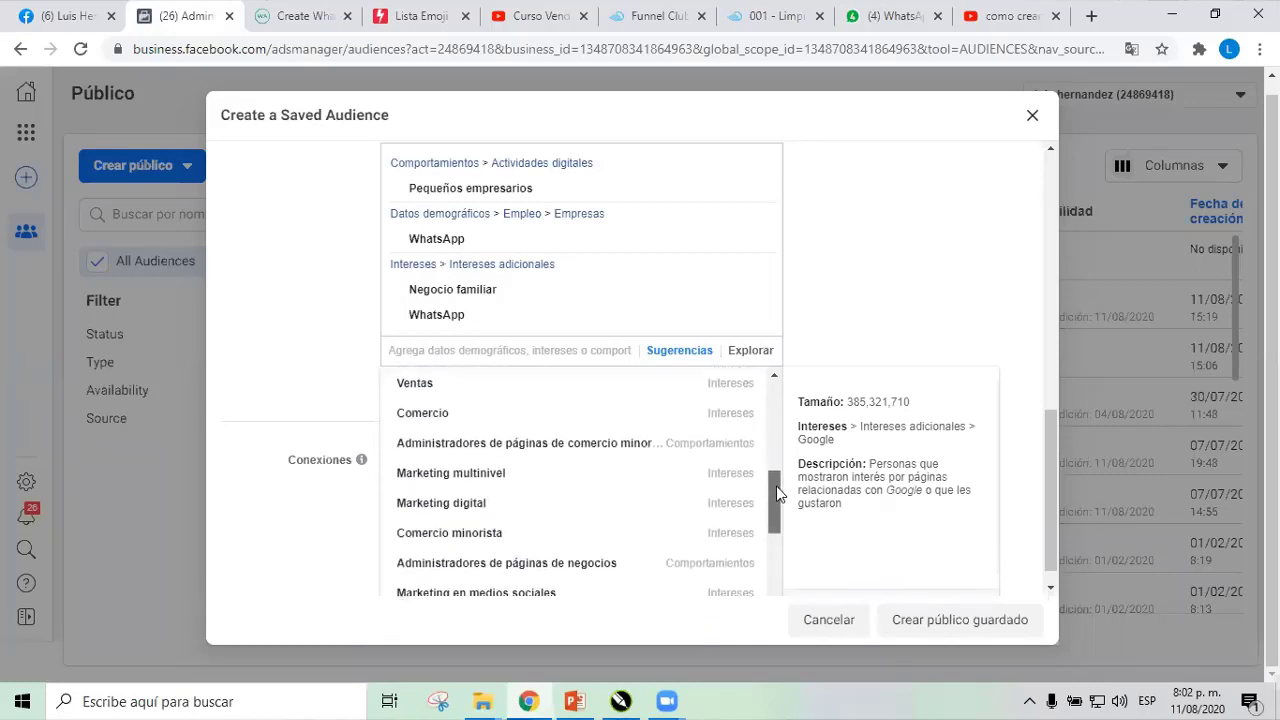
pyautogui.click(636, 452)
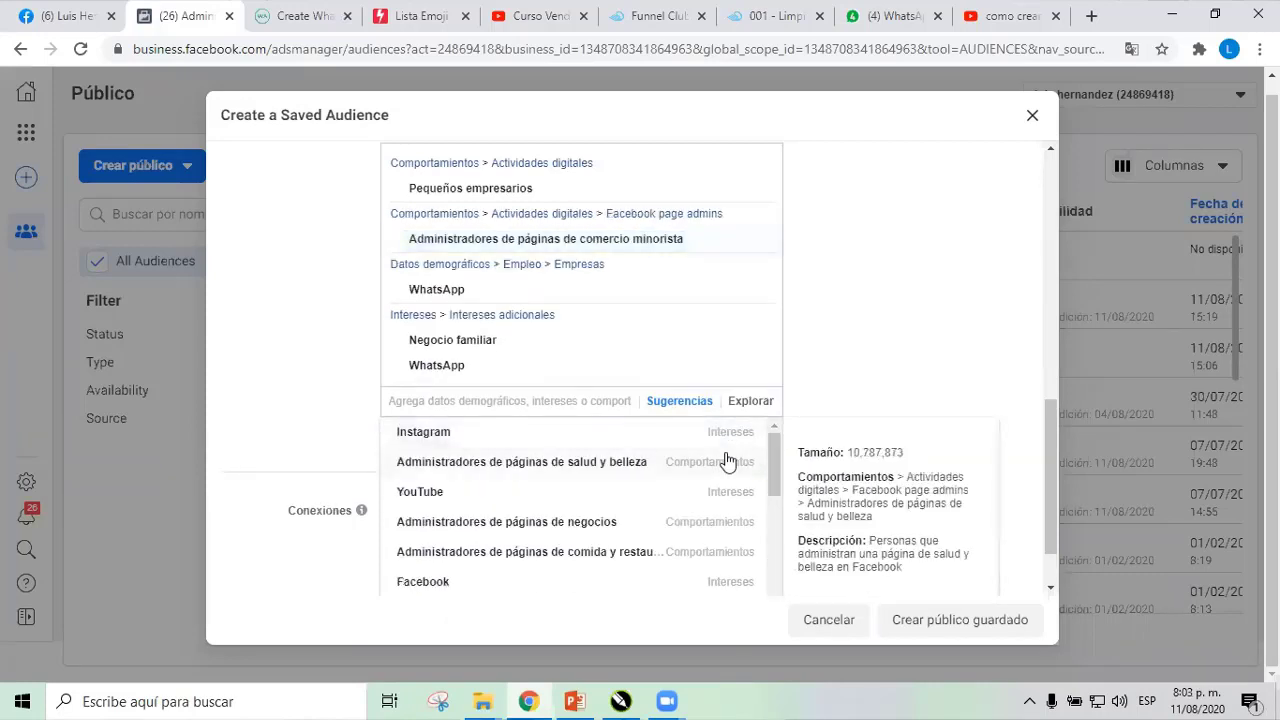
pyautogui.click(587, 466)
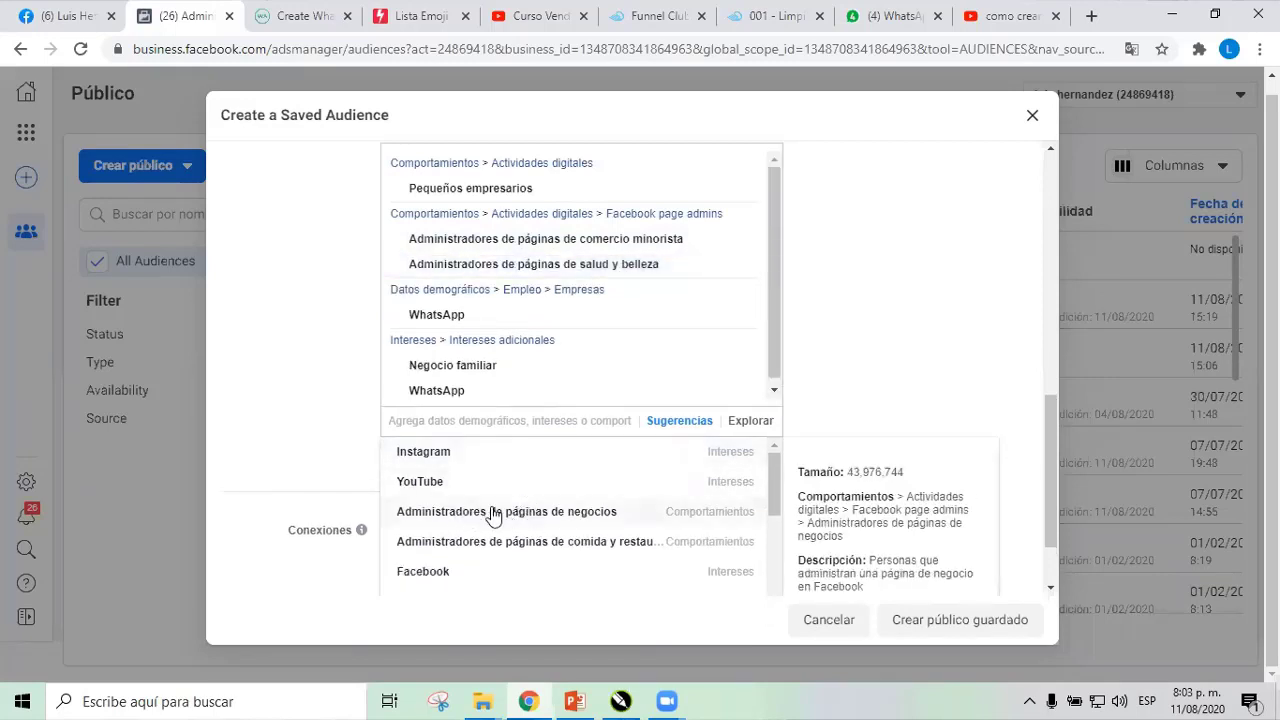
pyautogui.click(588, 518)
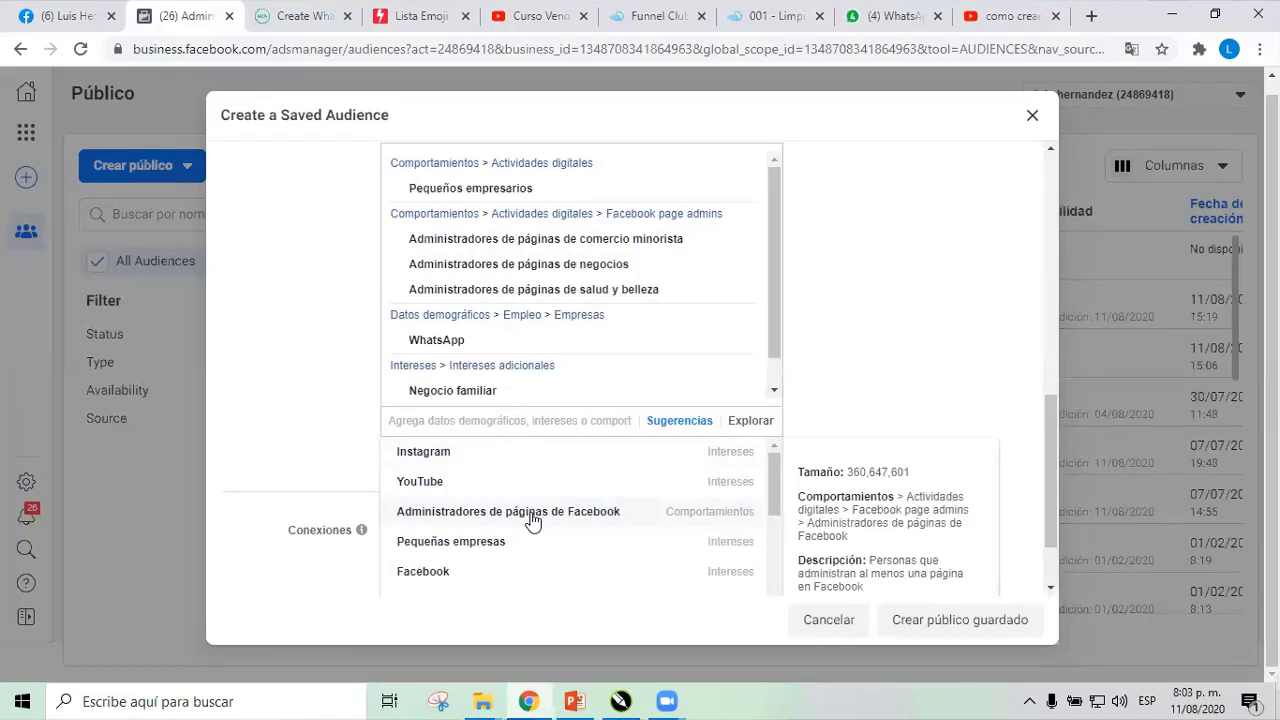
pyautogui.moveTo(770, 482); pyautogui.dragTo(772, 499)
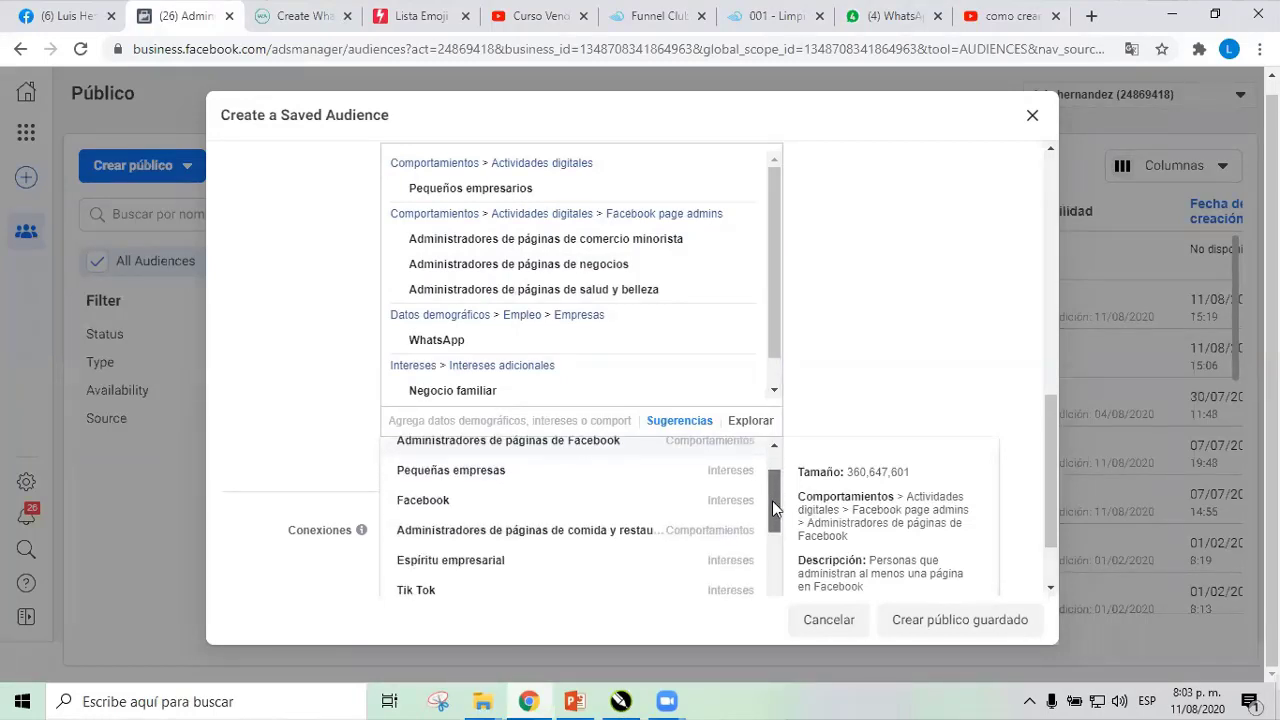
pyautogui.click(591, 530)
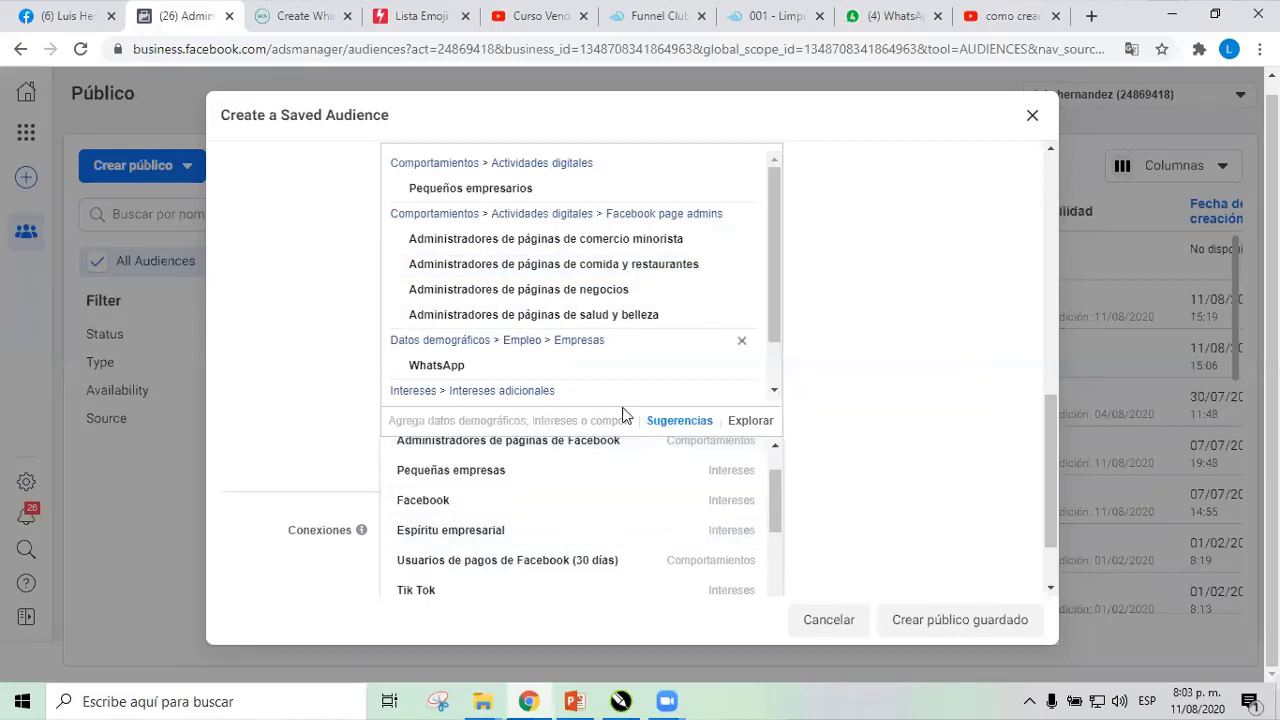
# Add the behaviors Usuarios de pagos de Facebook (30 días) and (90 días) to the detailed targeting.
pyautogui.scroll(-3, 566, 523)
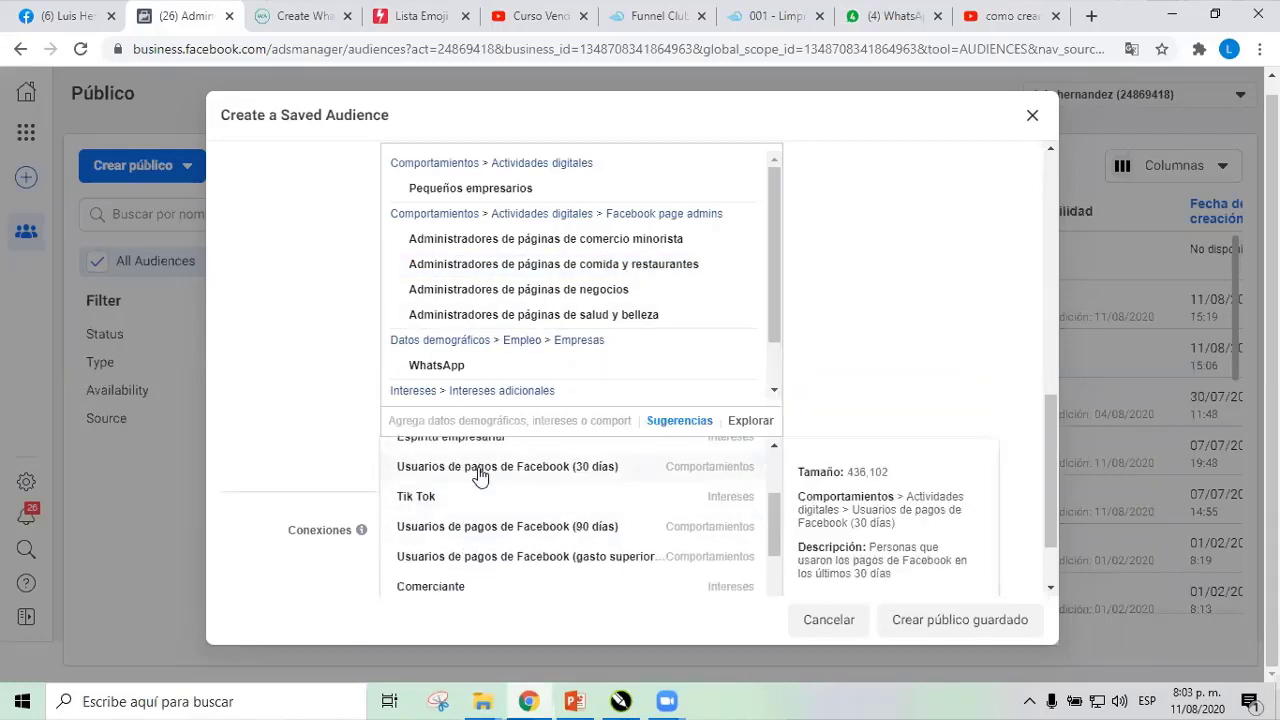
pyautogui.click(571, 472)
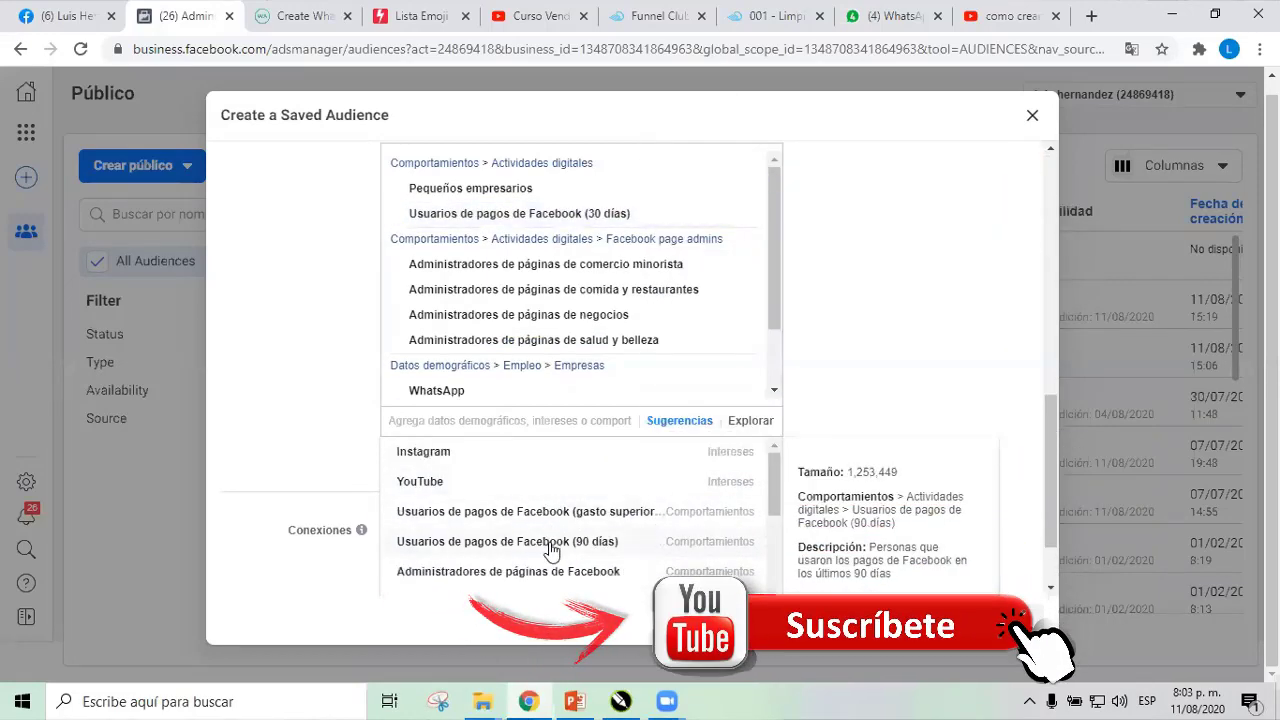
pyautogui.click(550, 545)
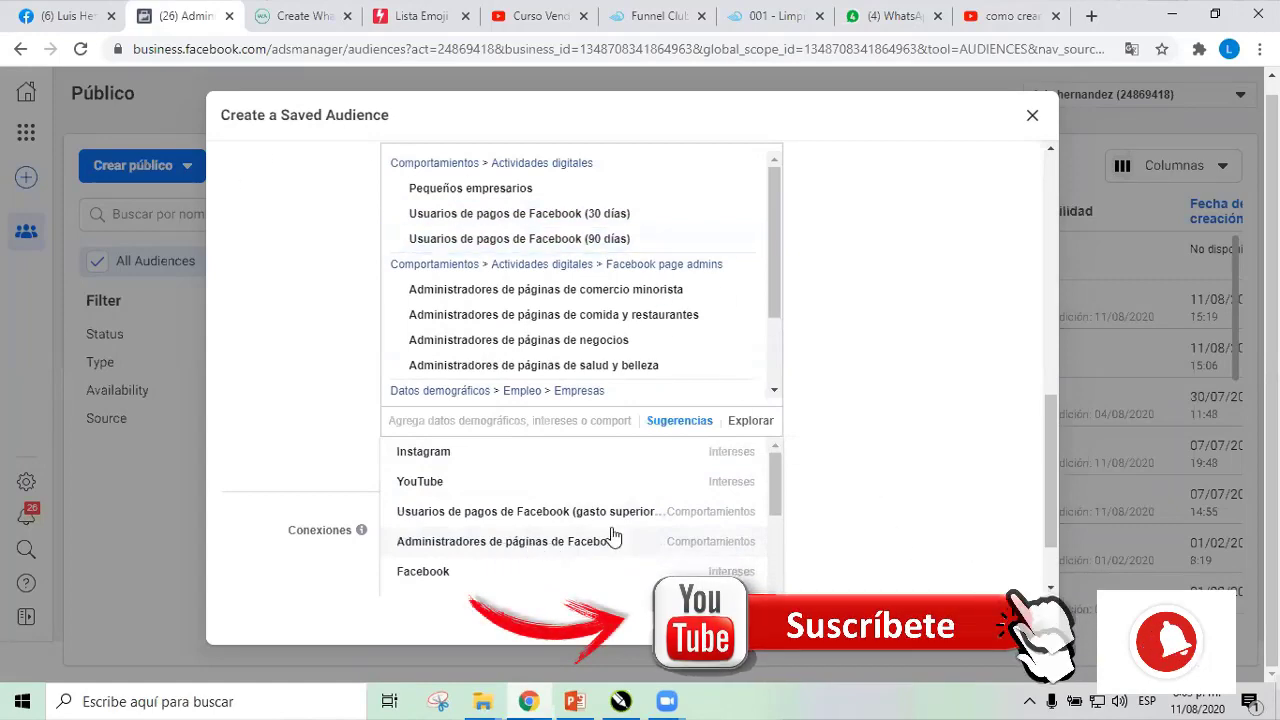
# Add the suggested interests Pequeñas empresas, Espíritu empresarial, Pequeñas y medianas empresas and Comerciante to the detailed targeting.
pyautogui.moveTo(772, 490); pyautogui.dragTo(772, 521)
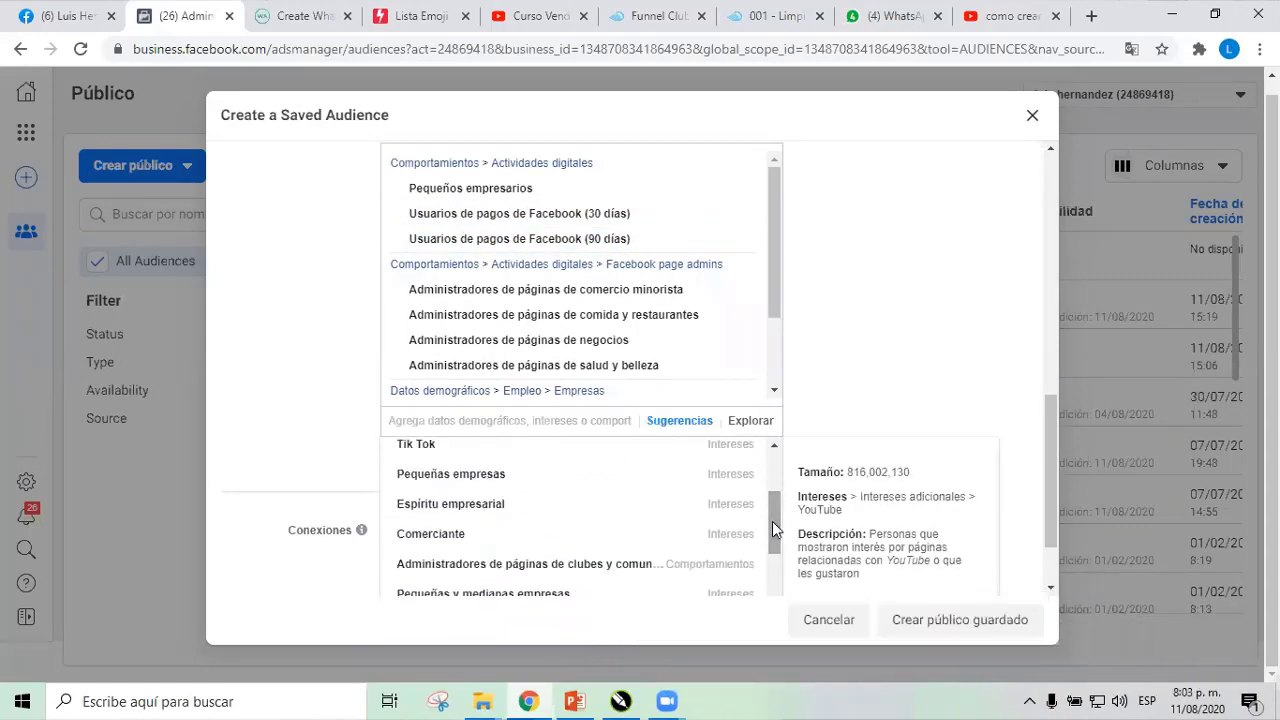
pyautogui.click(466, 478)
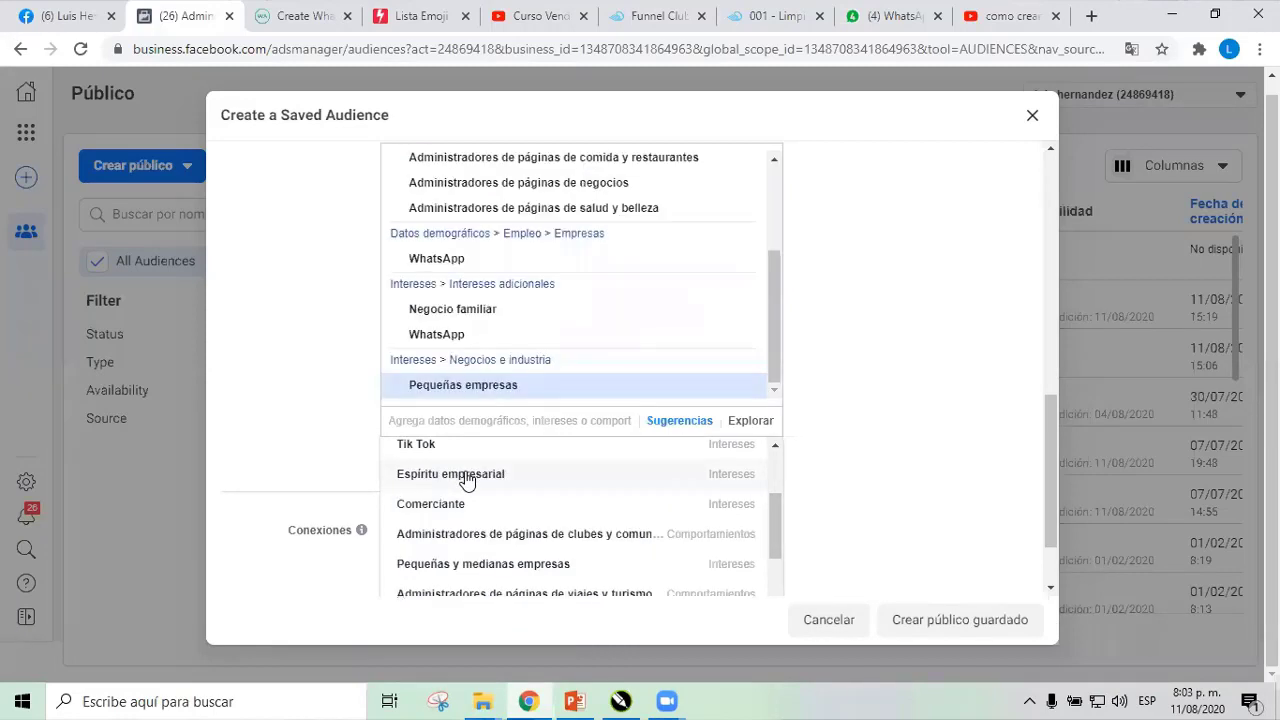
pyautogui.click(471, 478)
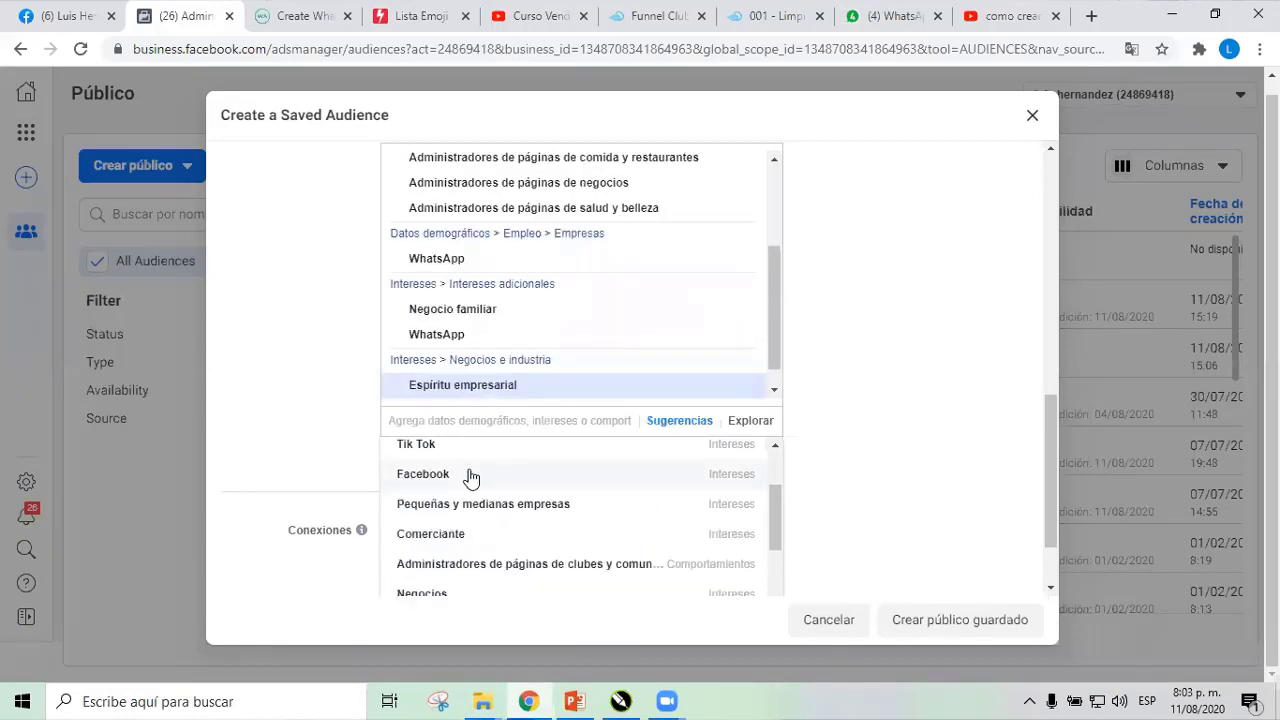
pyautogui.moveTo(772, 482); pyautogui.dragTo(772, 487)
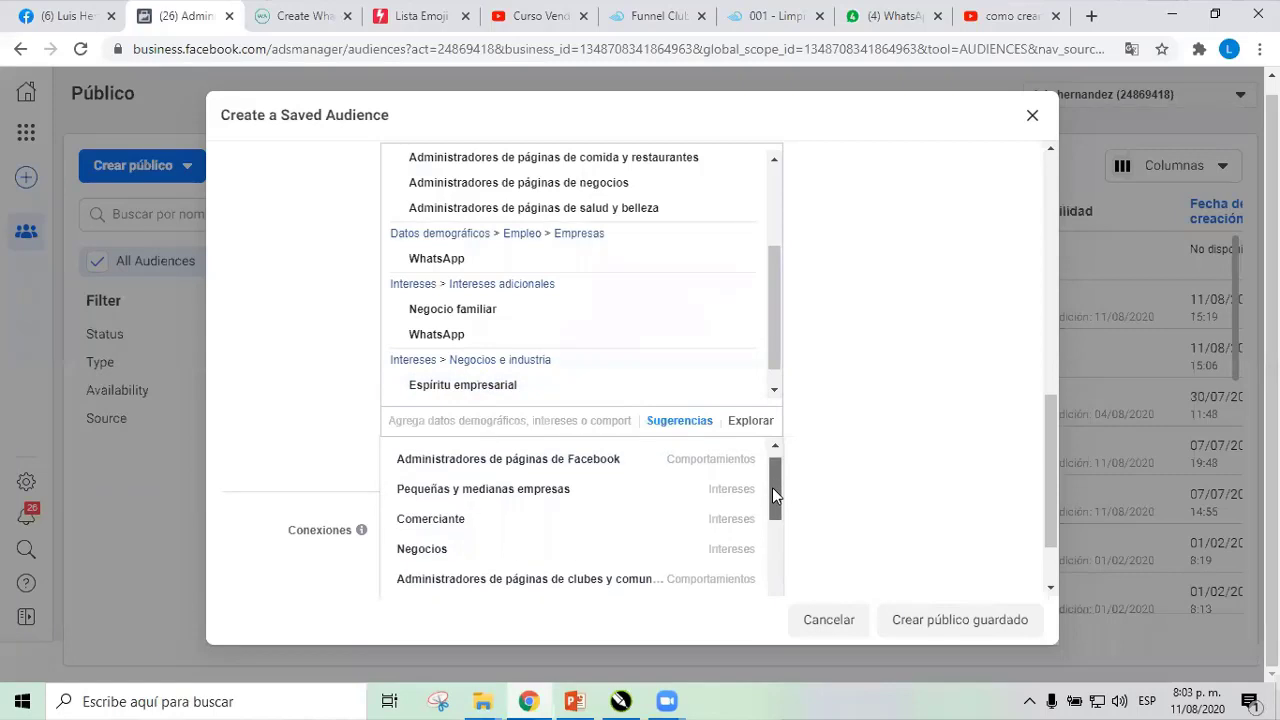
pyautogui.click(495, 495)
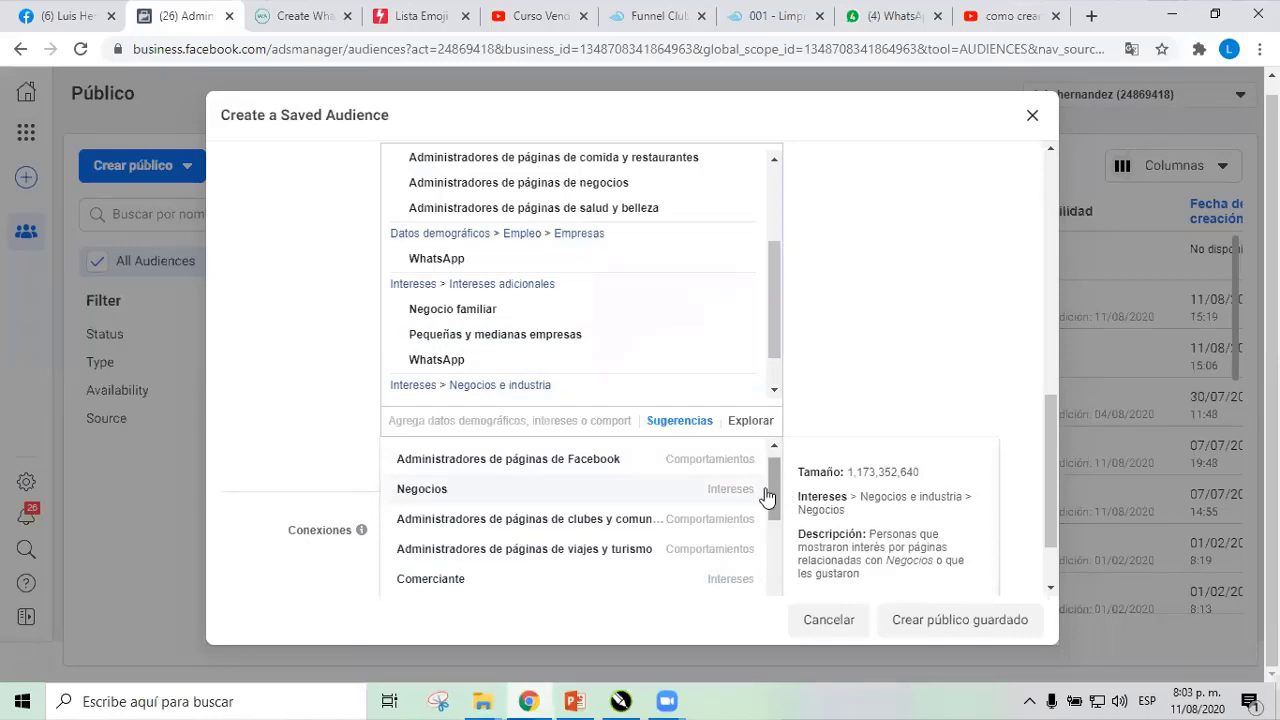
pyautogui.click(430, 580)
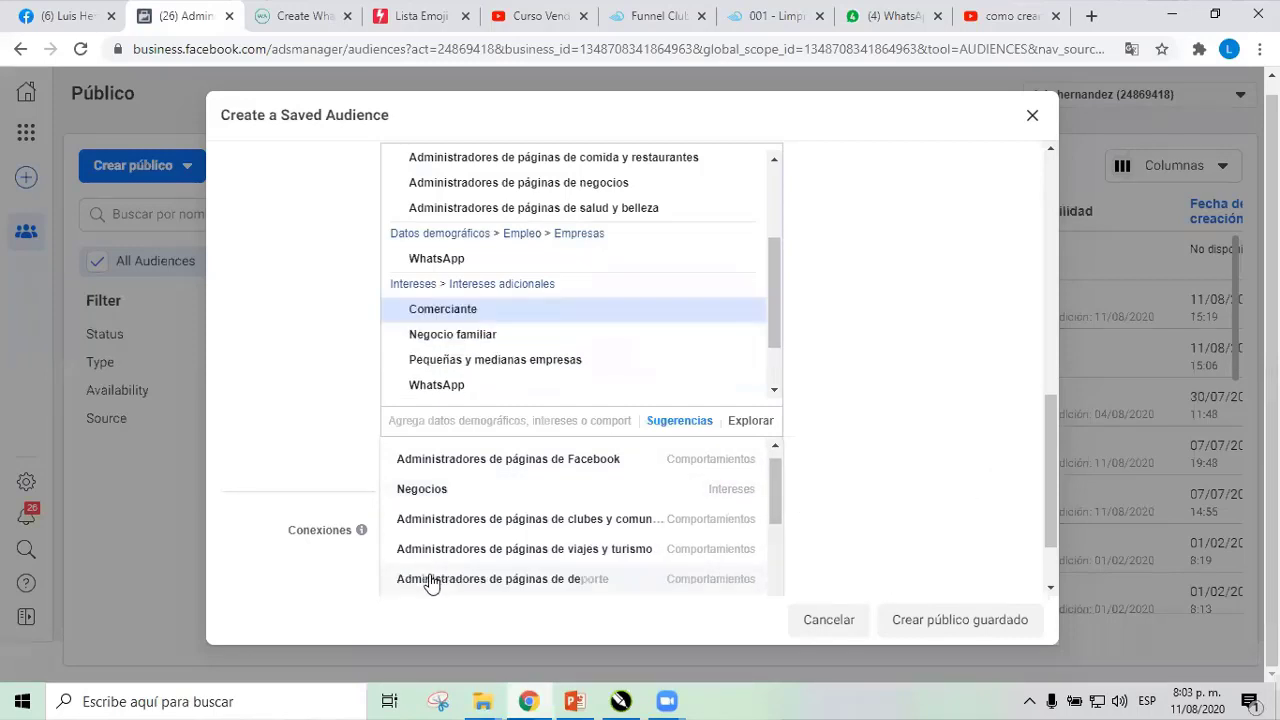
# Add the suggested job titles Gerente Propietario; Founder, Director, CEO; Gerente general; Dueño; and Propietario to the detailed targeting.
pyautogui.moveTo(776, 489); pyautogui.dragTo(776, 520)
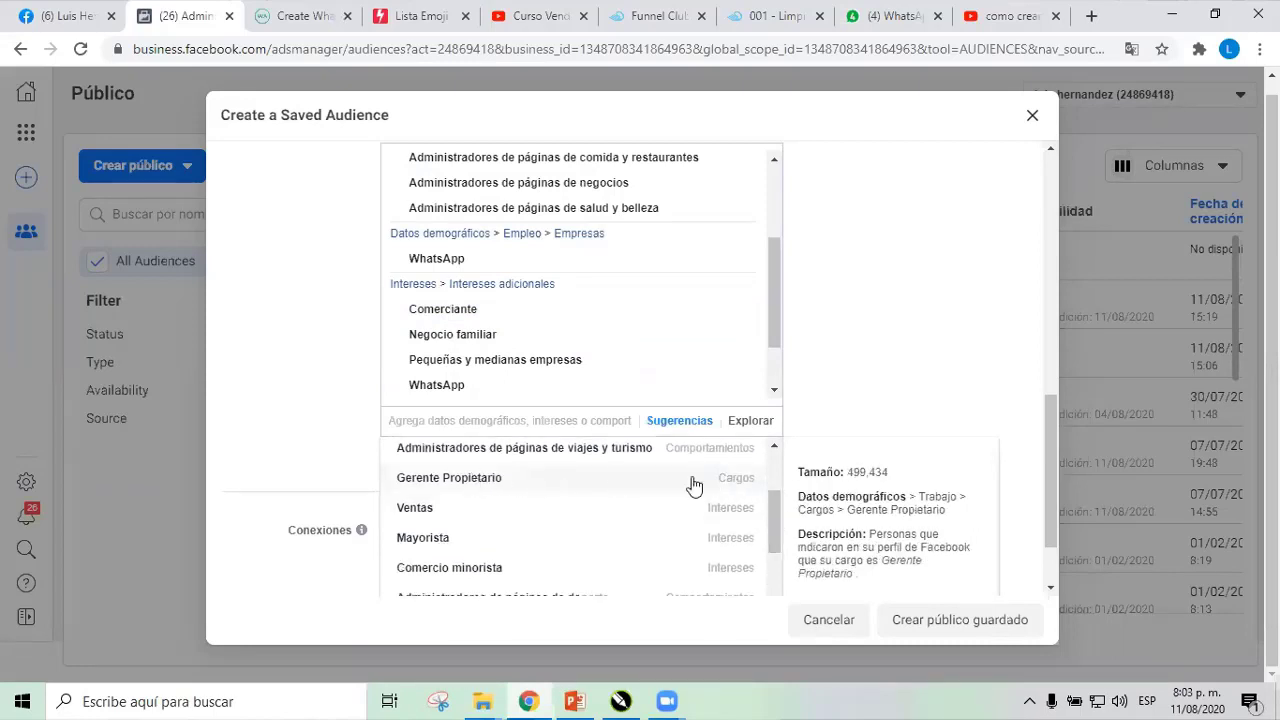
pyautogui.click(468, 482)
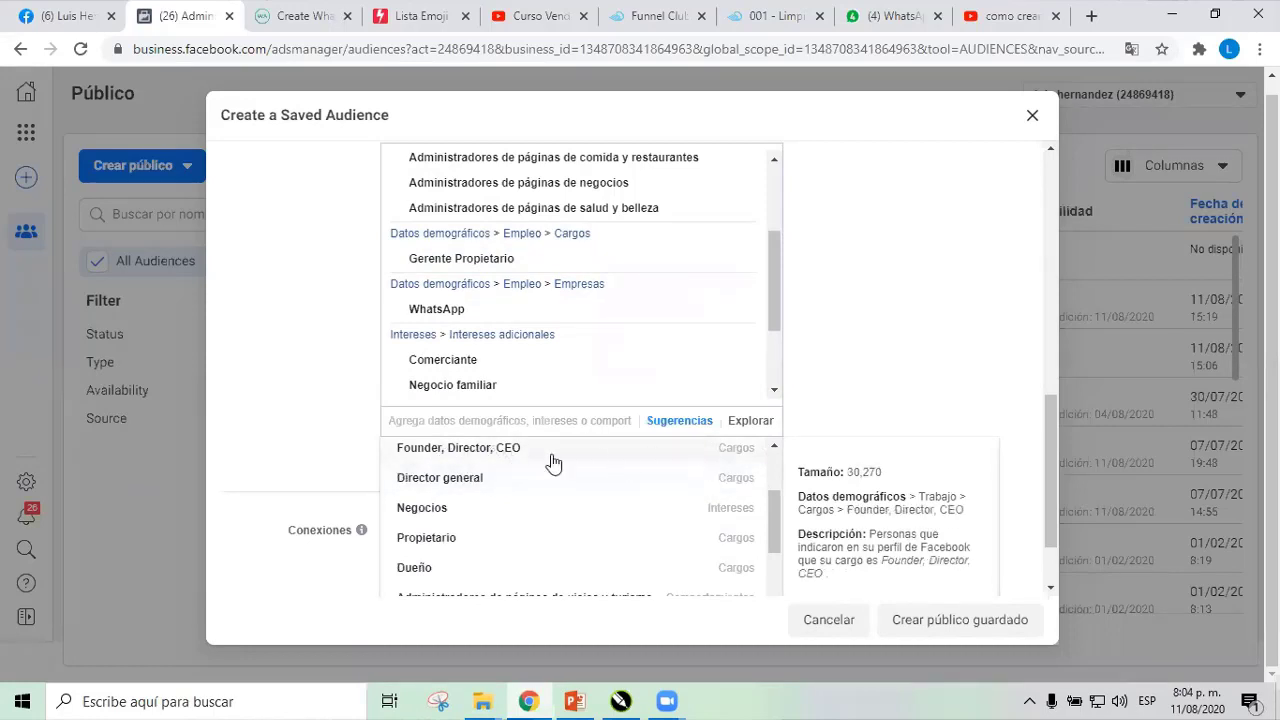
pyautogui.click(504, 452)
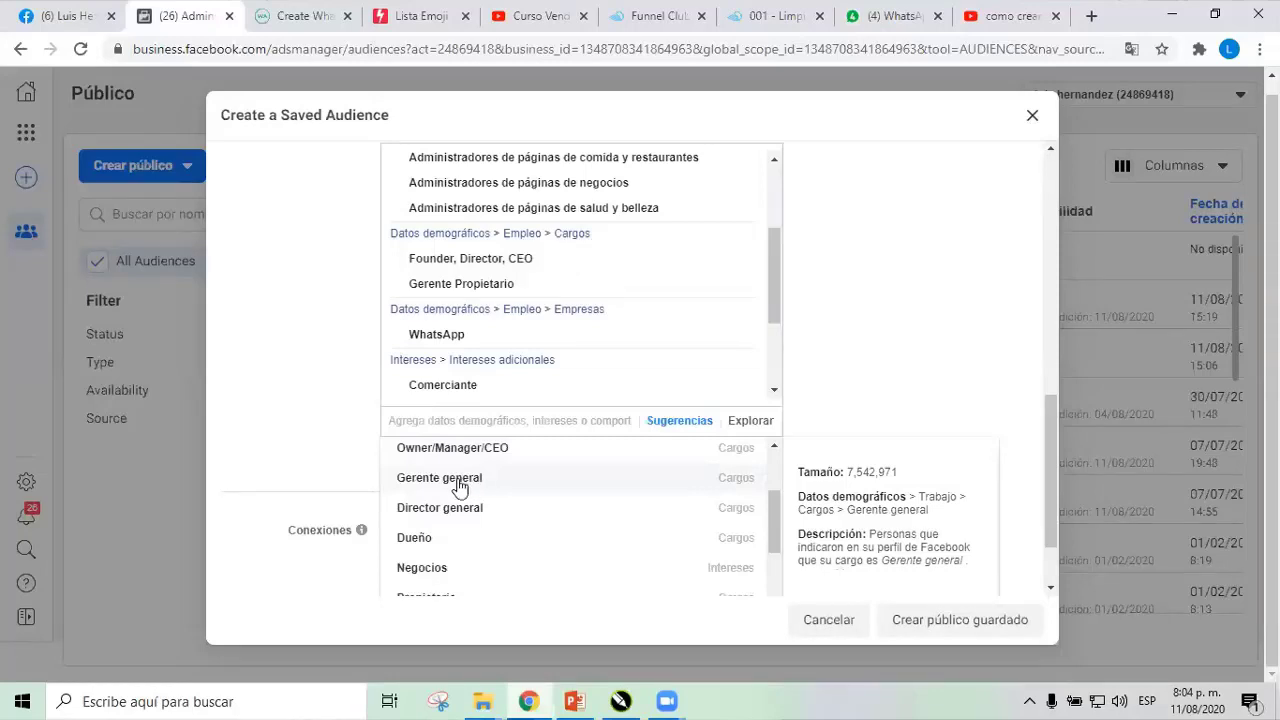
pyautogui.click(460, 484)
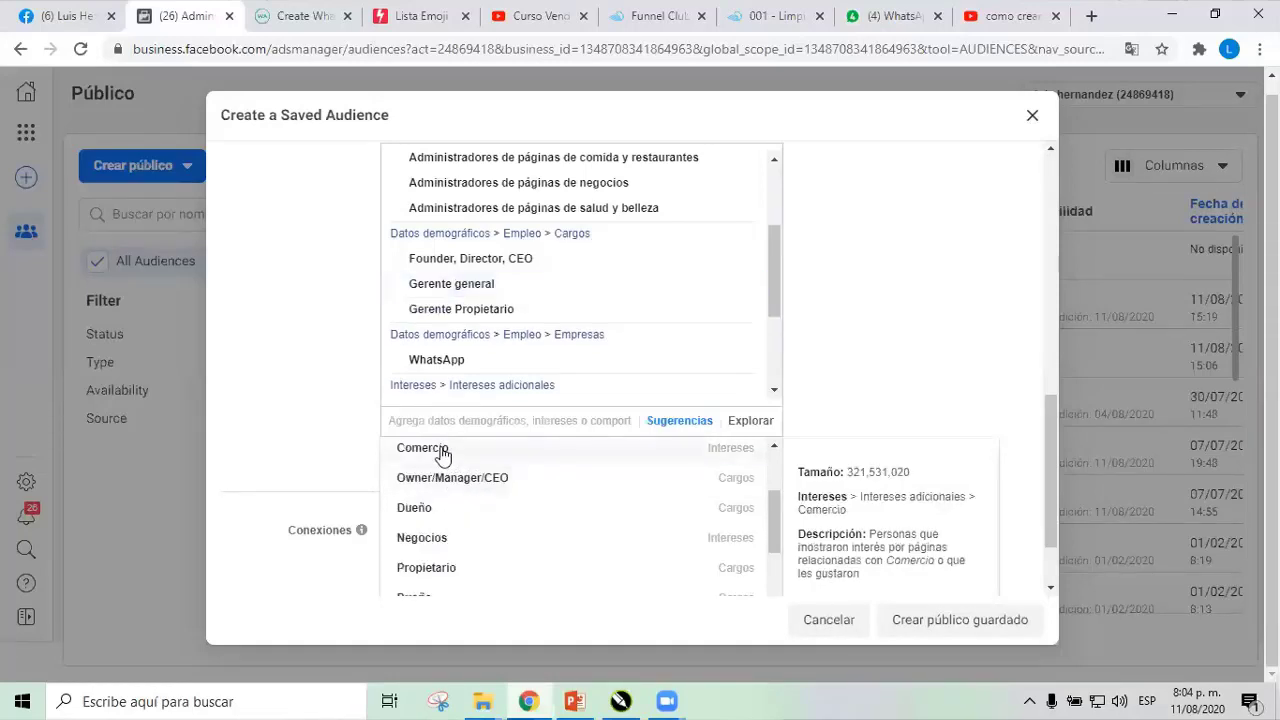
pyautogui.click(424, 510)
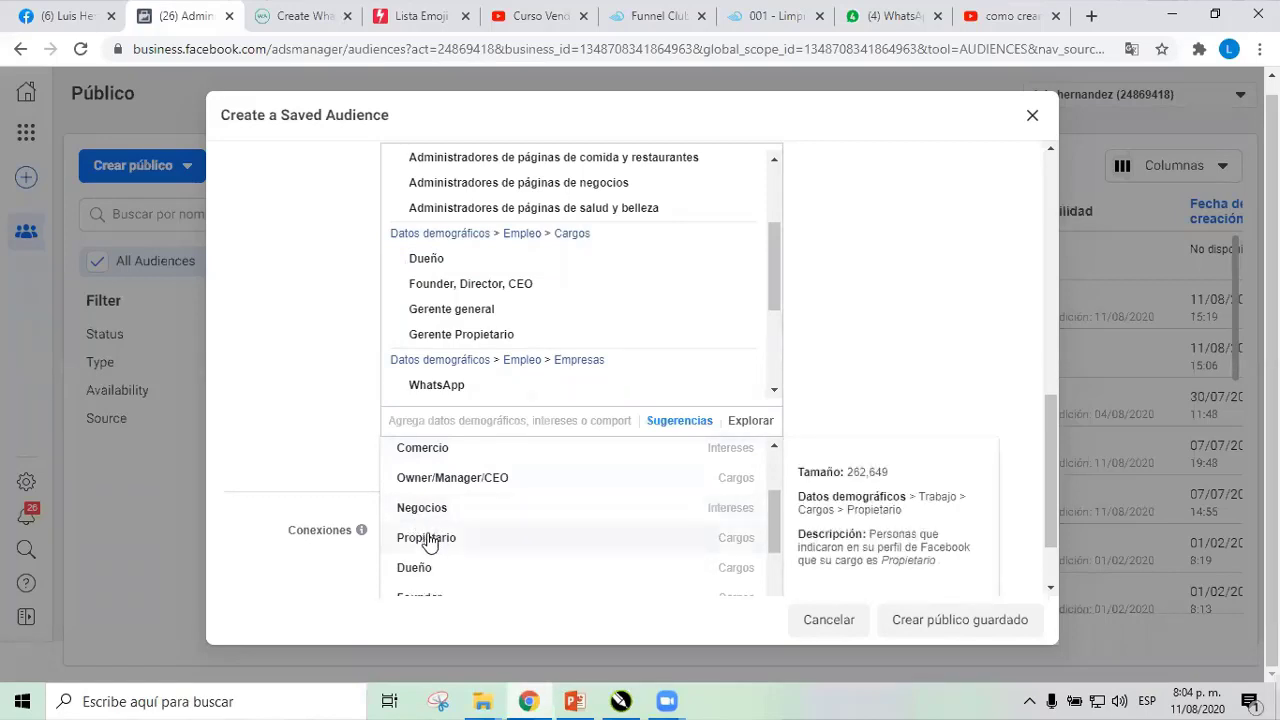
pyautogui.click(428, 540)
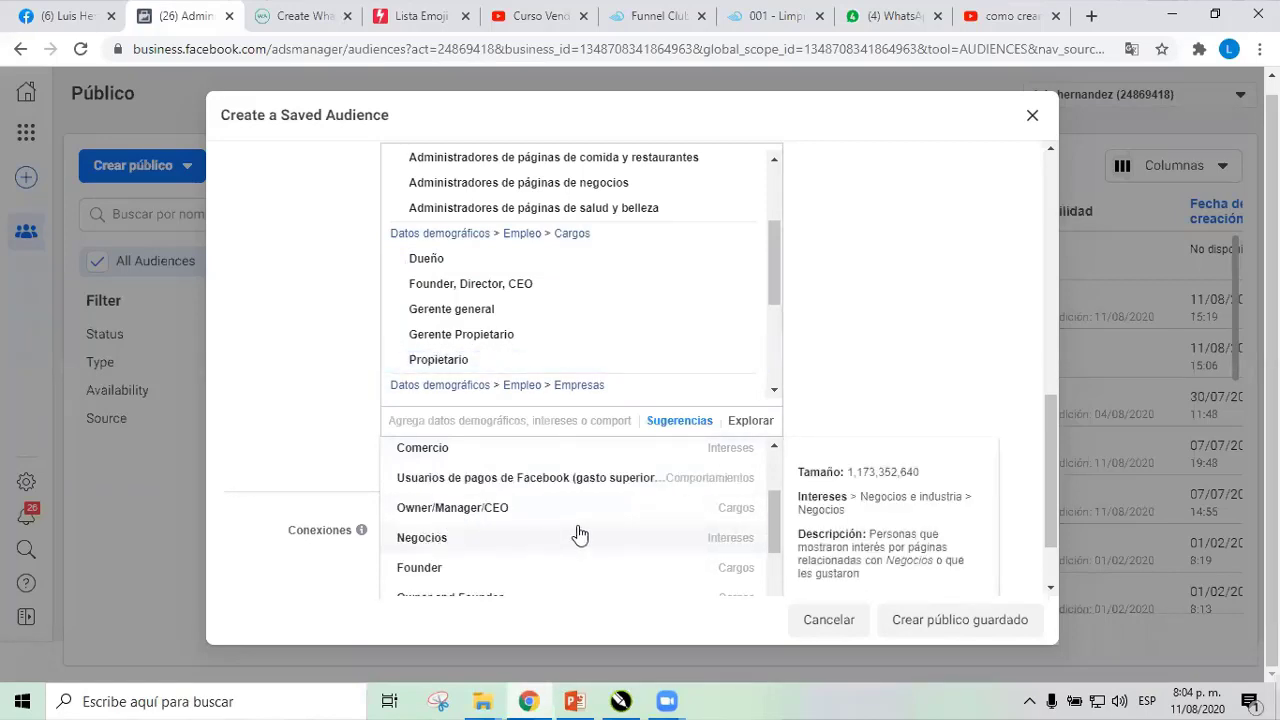
pyautogui.scroll(-1, 578, 535)
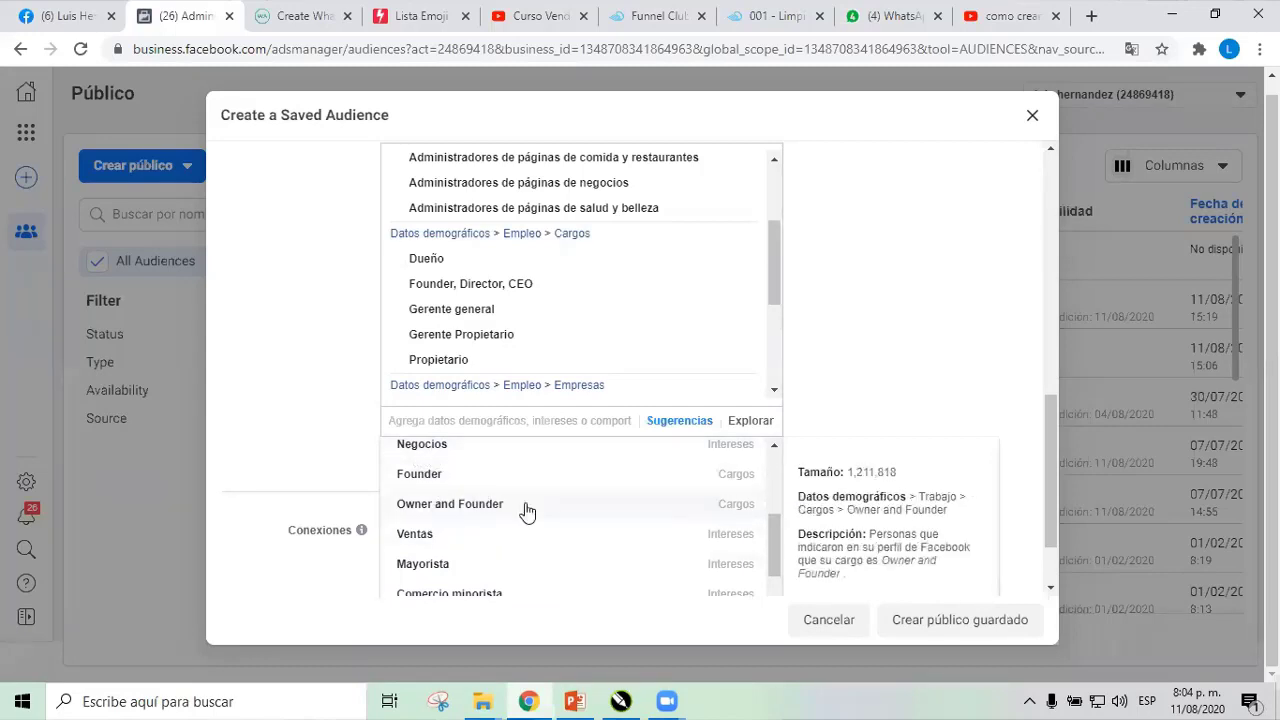
# Add the suggested job titles Owner and Founder, Founder, Owner/Manager/CEO, Owner/Managing Director, Managing Director and Founder/Manager to the detailed targeting.
pyautogui.click(479, 512)
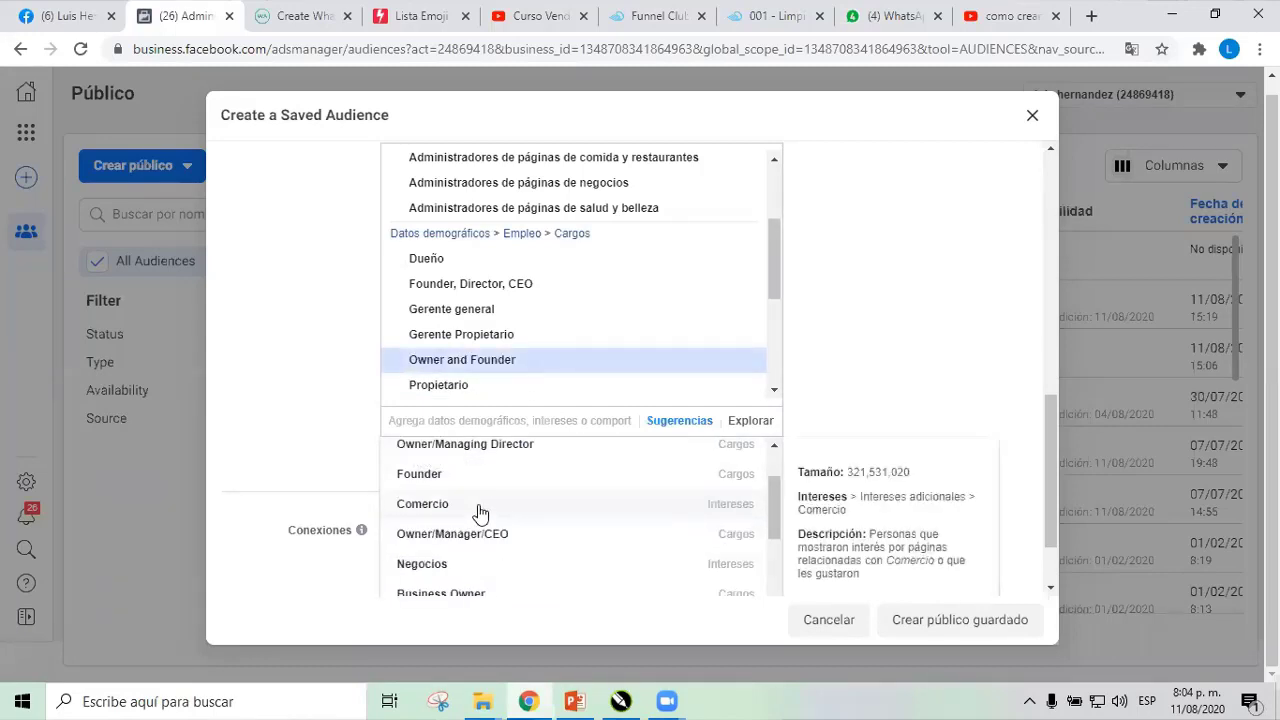
pyautogui.click(429, 476)
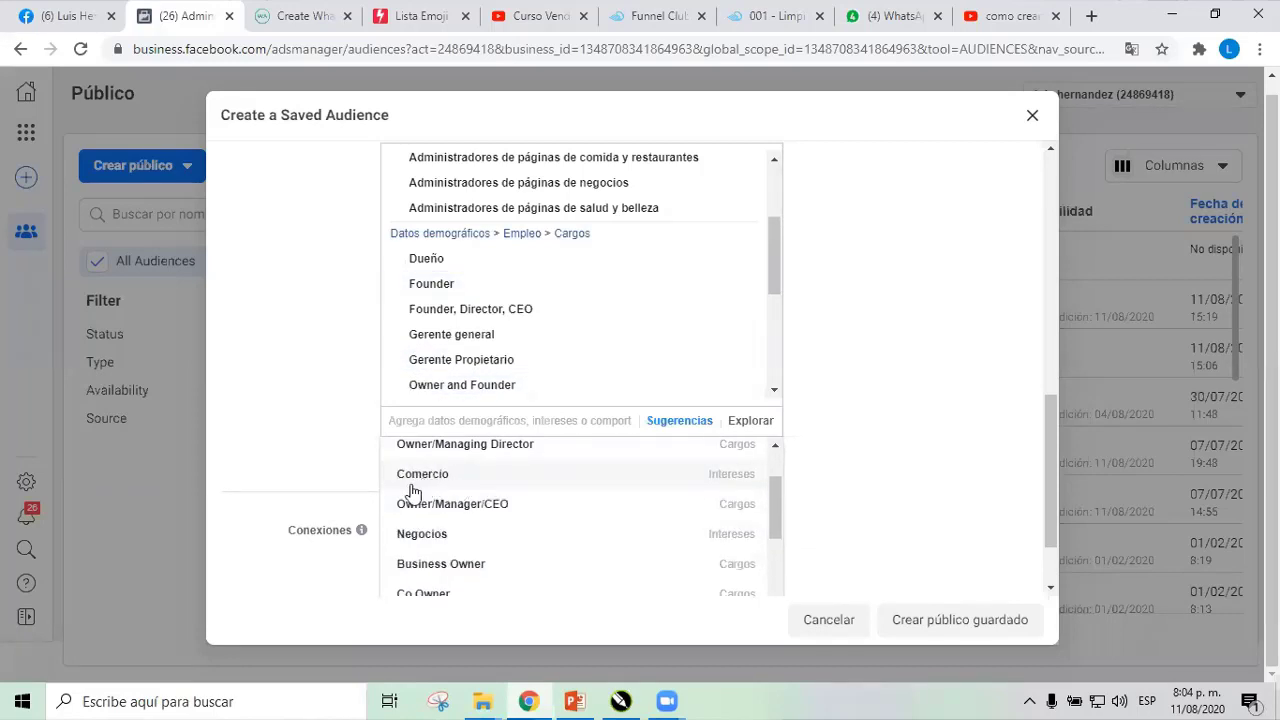
pyautogui.click(437, 508)
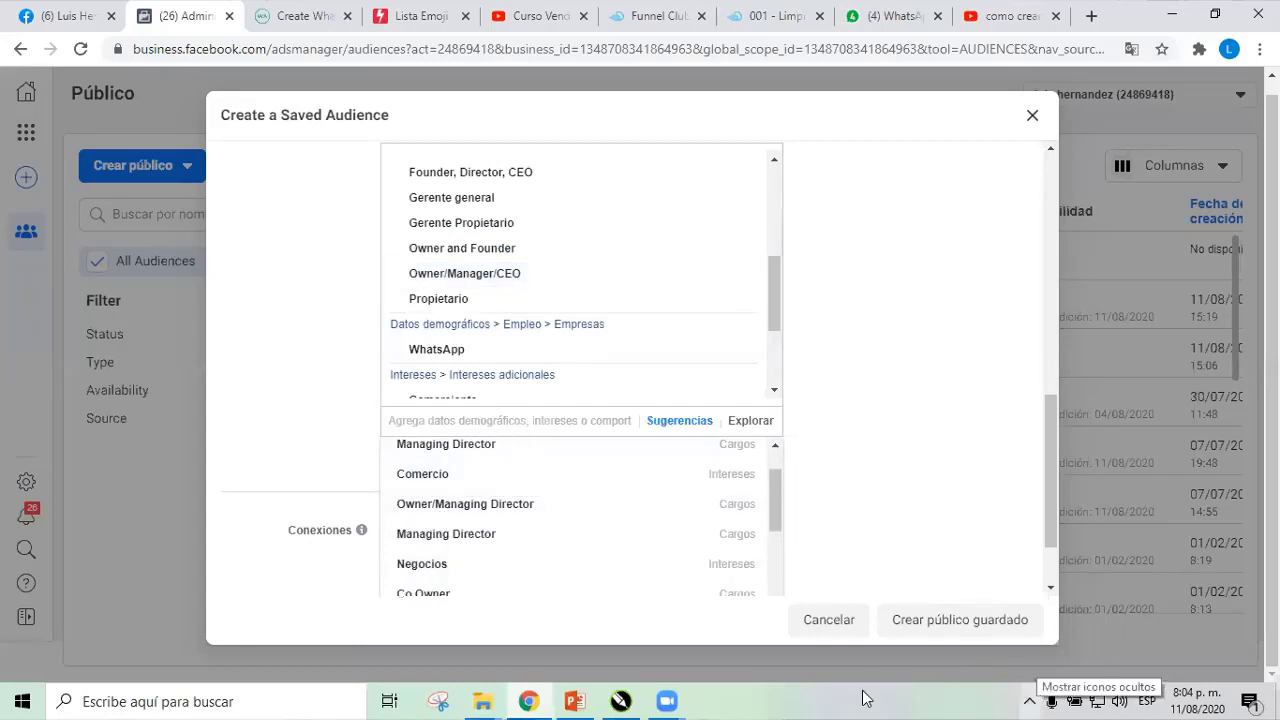
pyautogui.click(481, 508)
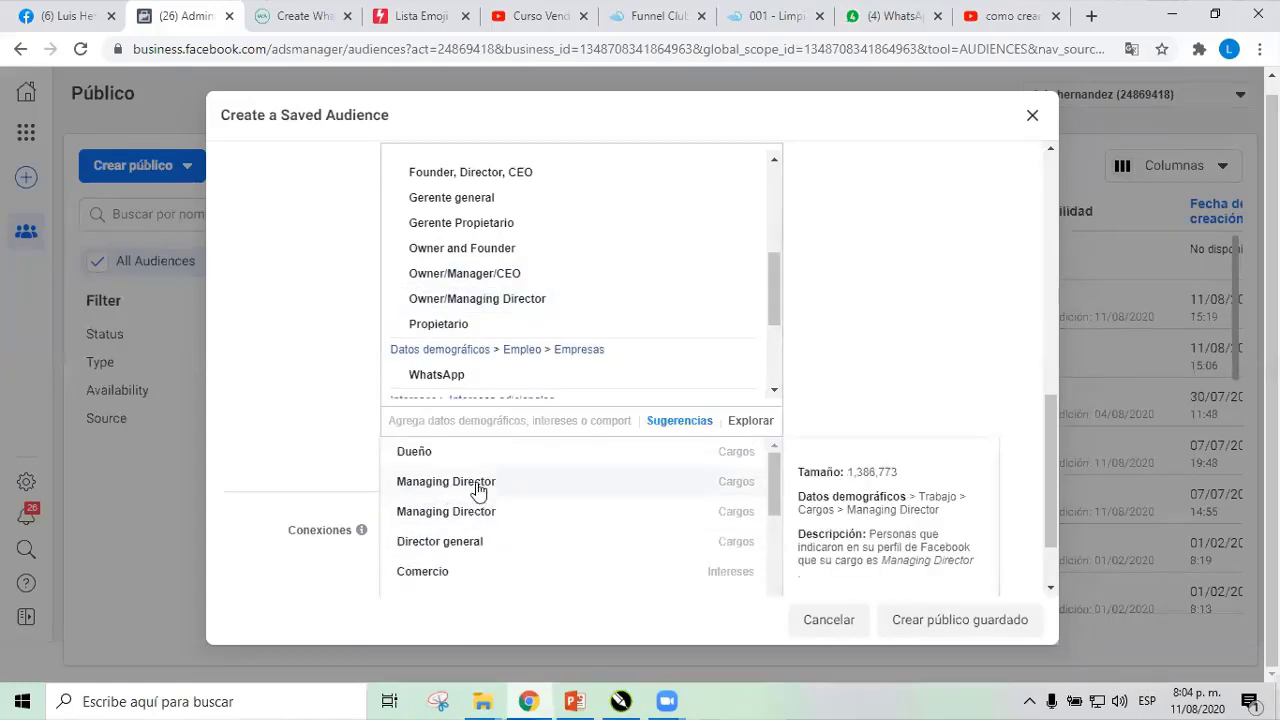
pyautogui.click(478, 483)
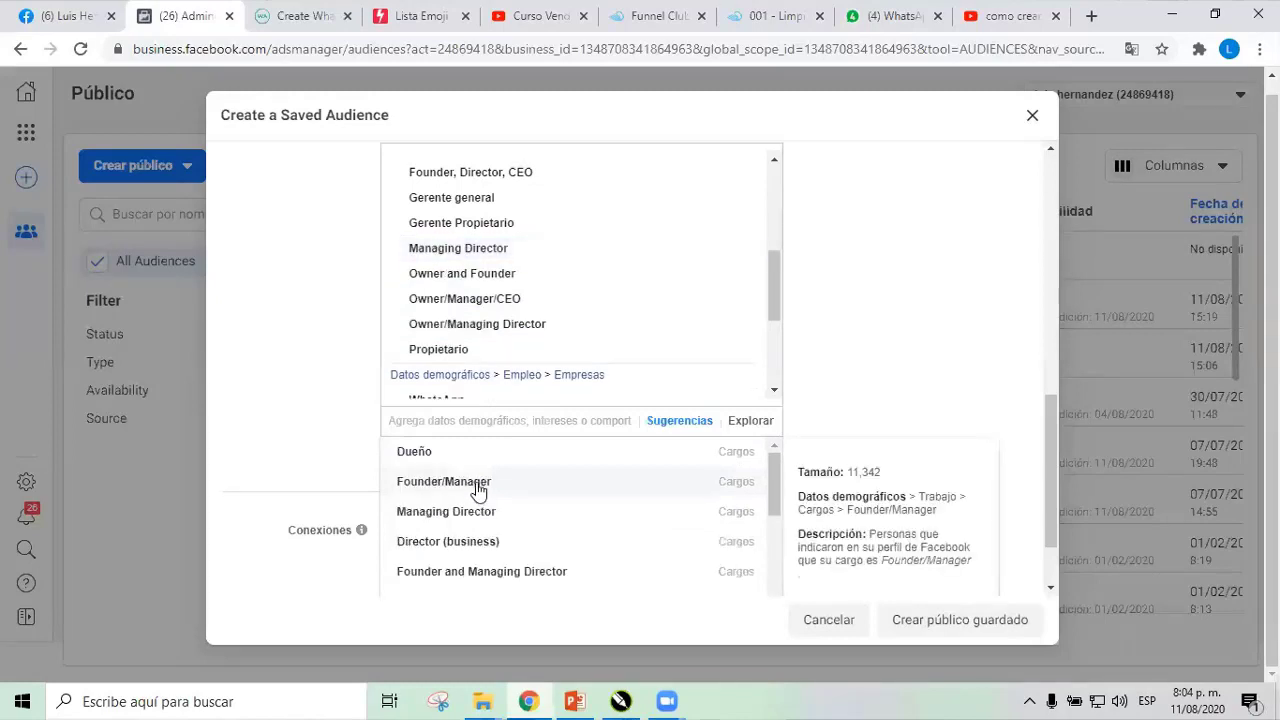
pyautogui.click(477, 486)
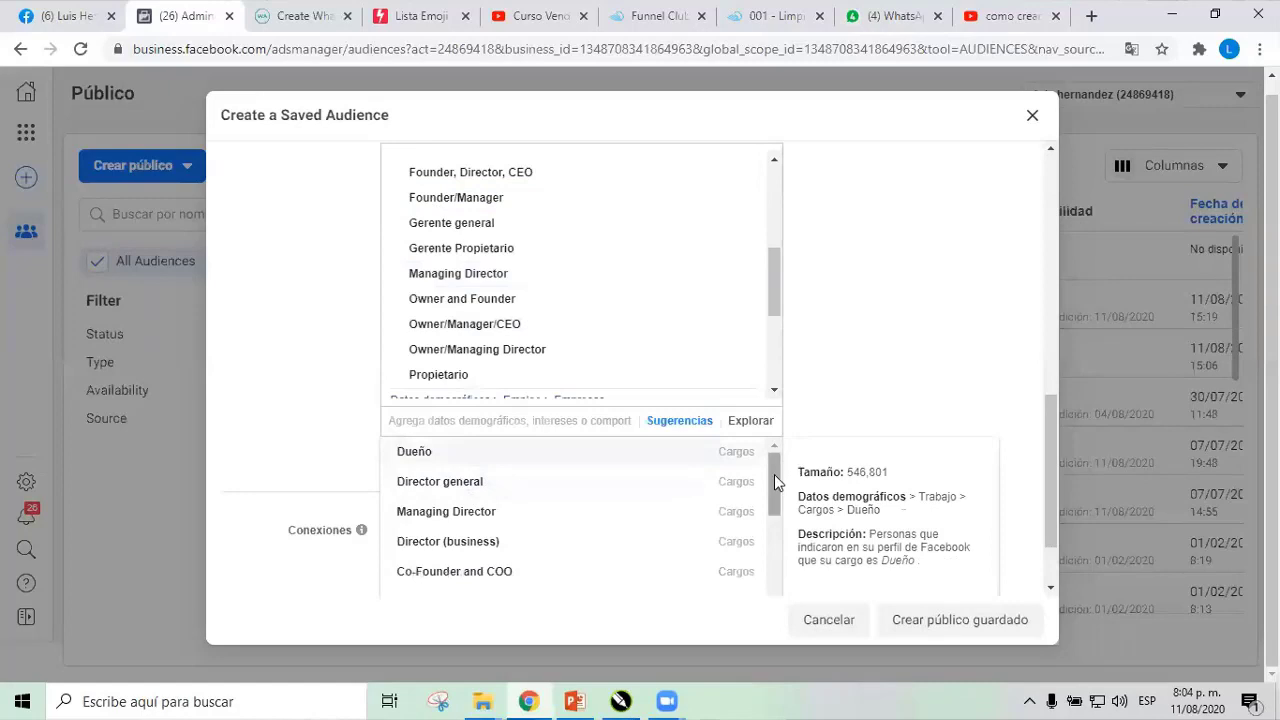
# Add the job title Executive director, the interest Ventas and the behavior Compradores que interactuaron to the detailed targeting.
pyautogui.moveTo(774, 474); pyautogui.dragTo(768, 510)
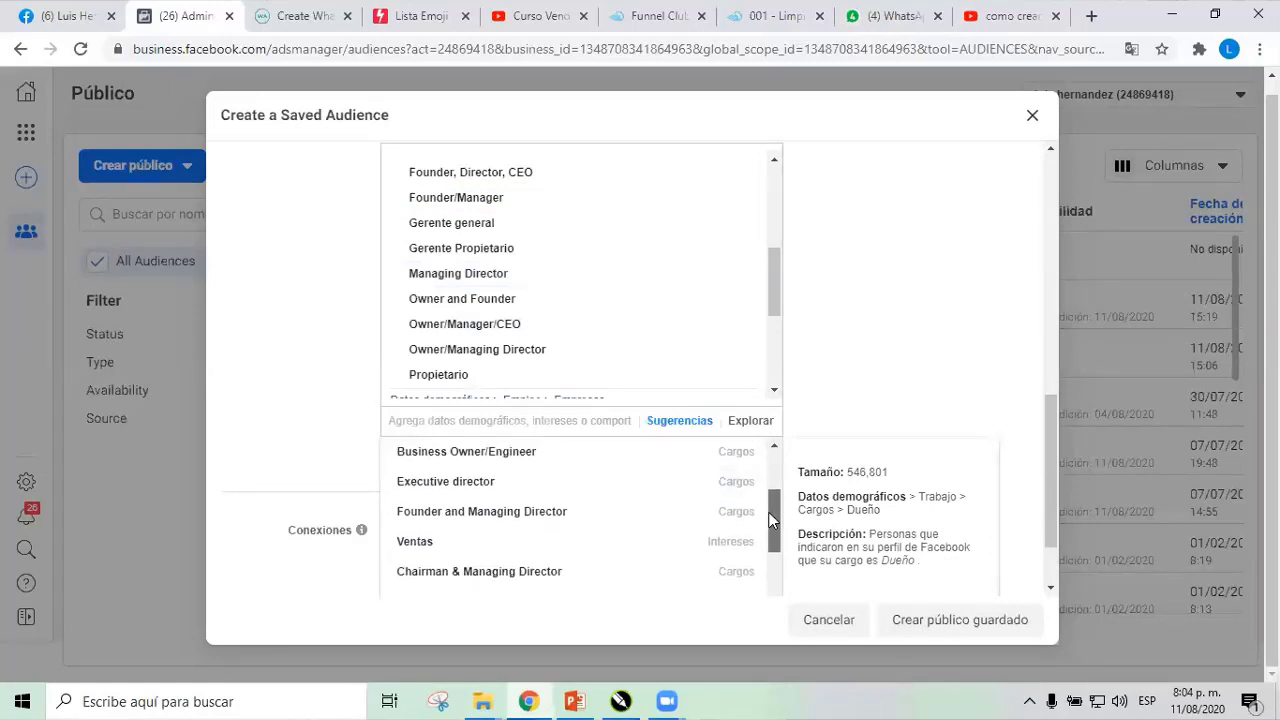
pyautogui.click(471, 481)
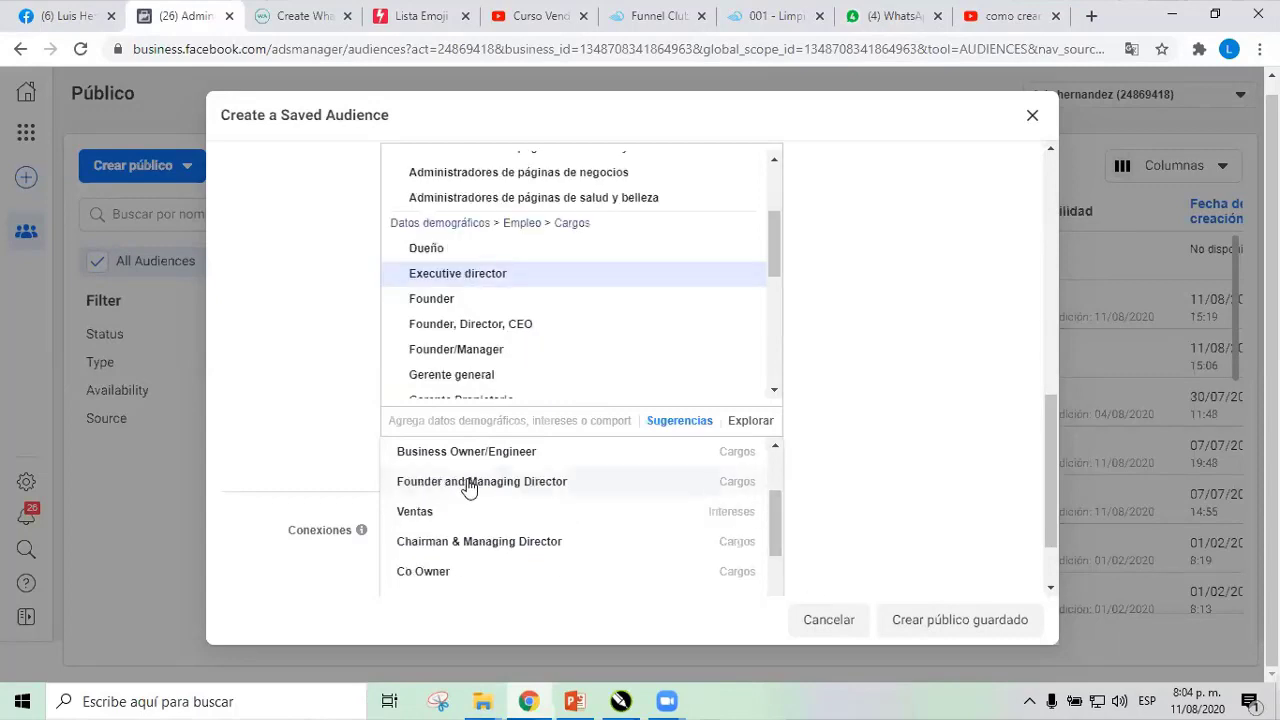
pyautogui.click(421, 512)
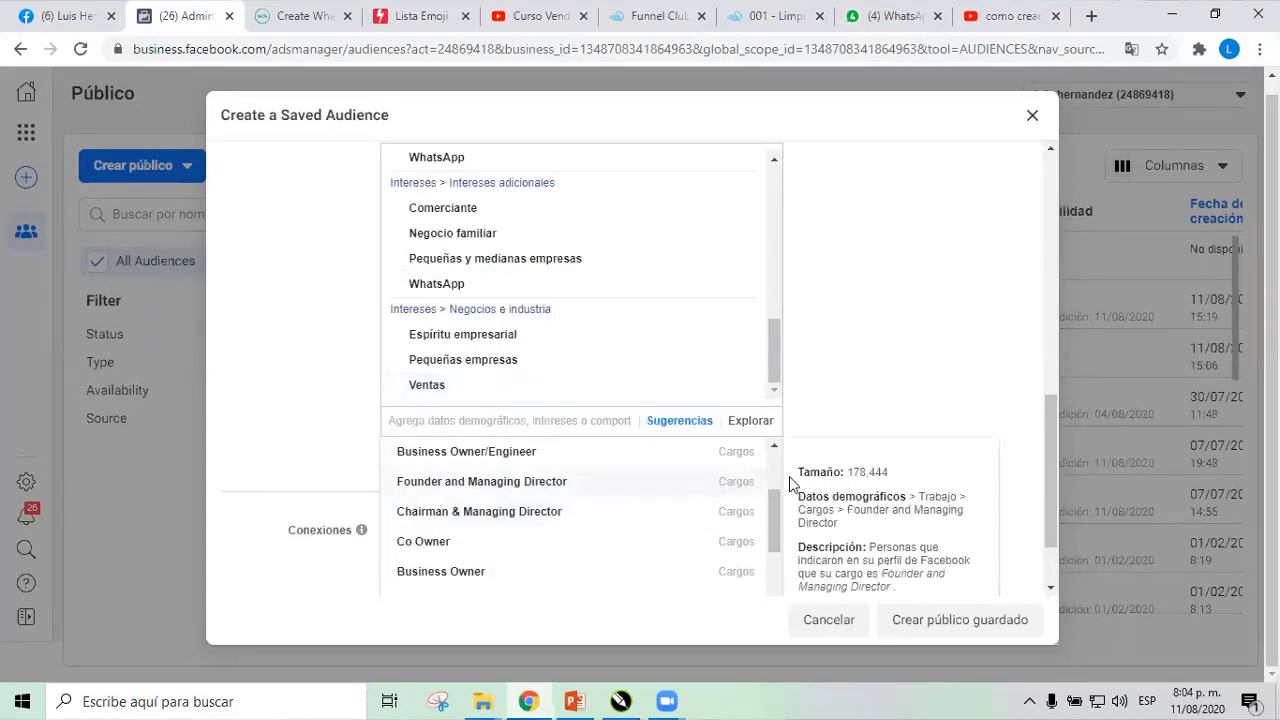
pyautogui.moveTo(774, 502); pyautogui.dragTo(767, 550)
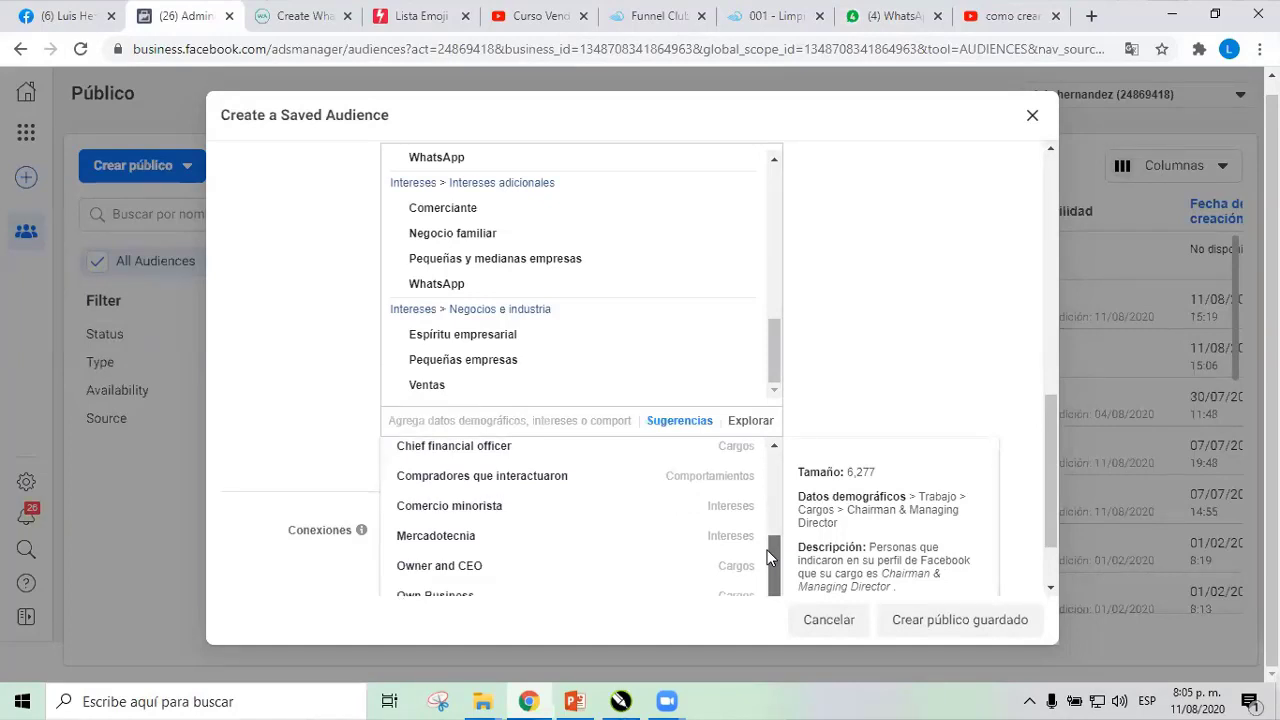
pyautogui.moveTo(767, 550); pyautogui.dragTo(768, 558)
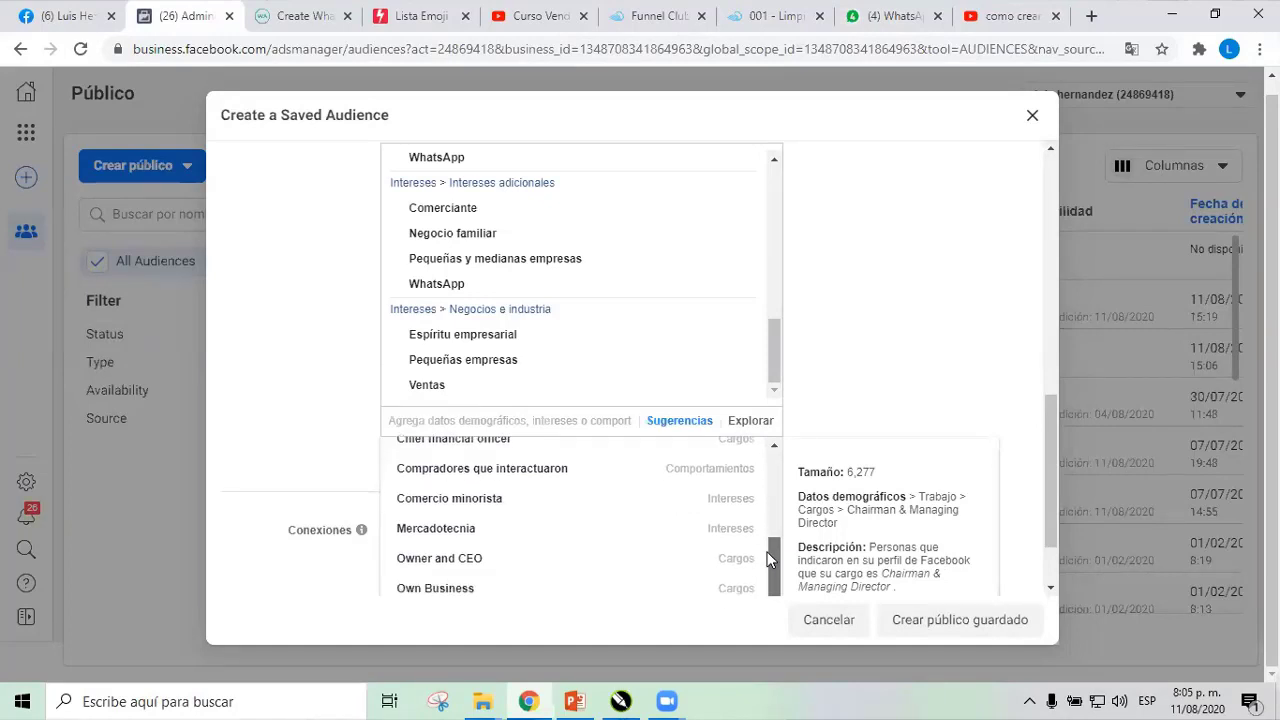
pyautogui.click(580, 471)
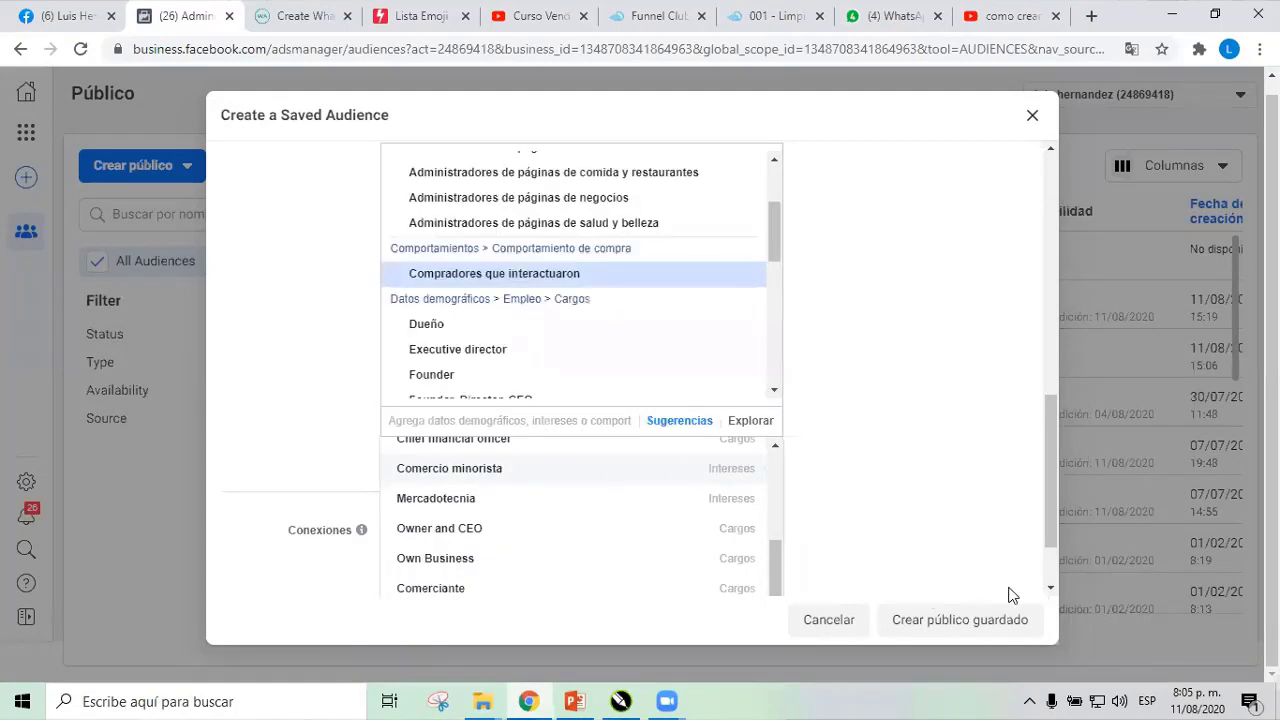
# Add the job titles Comerciante, Director general and the remaining Managing Director, plus the employers Empresária/proprietária and micro-empresária, to the detailed targeting.
pyautogui.moveTo(776, 484); pyautogui.dragTo(777, 616)
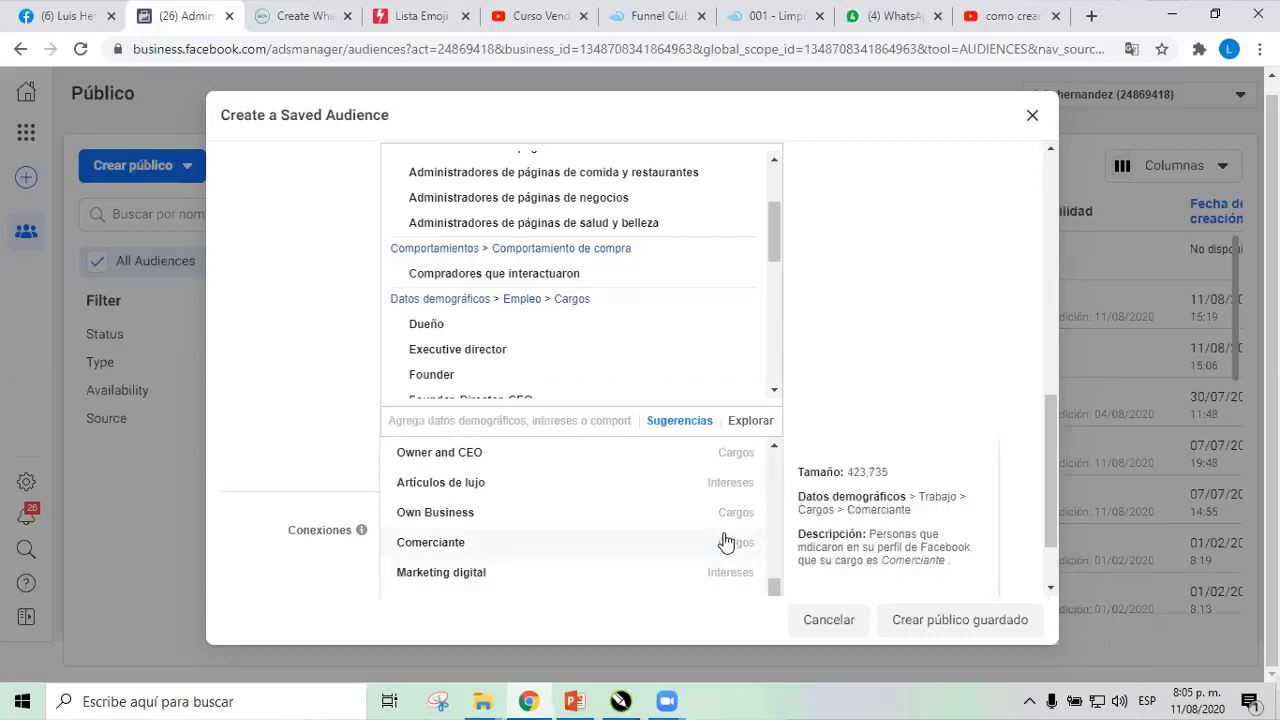
pyautogui.click(452, 546)
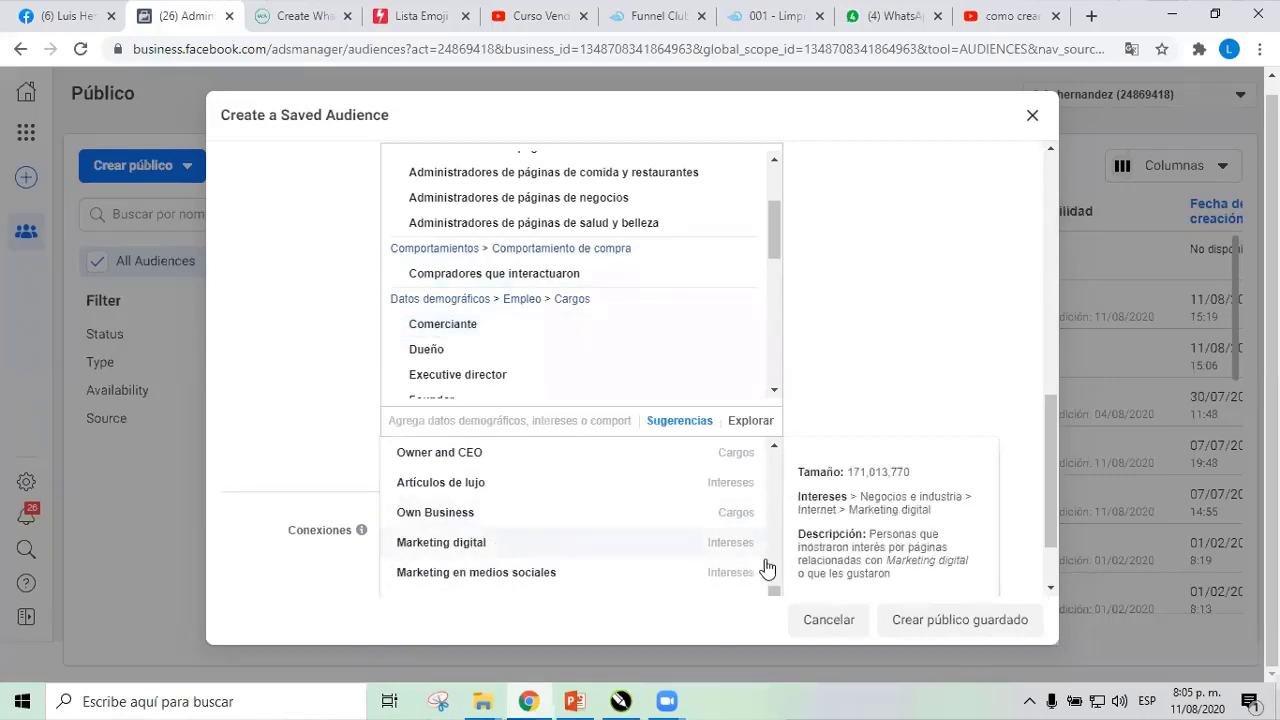
pyautogui.scroll(-1, 740, 495)
pyautogui.scroll(-1, 740, 495)
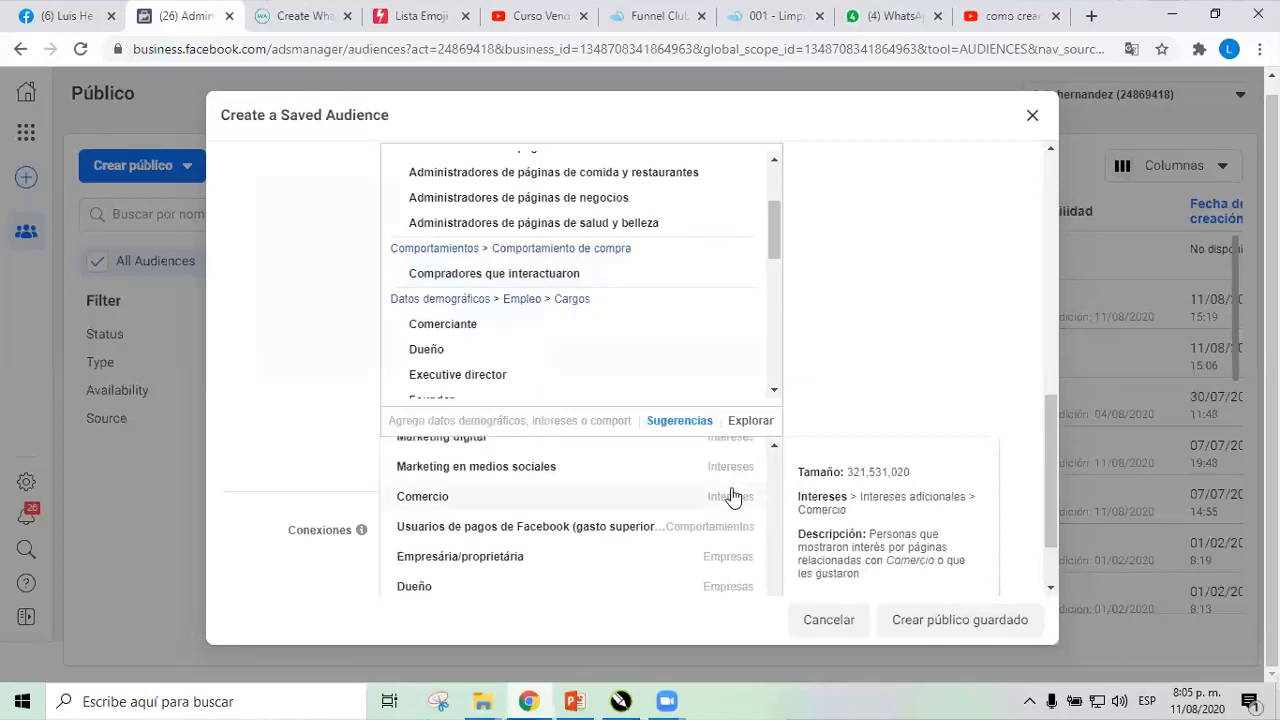
pyautogui.click(495, 563)
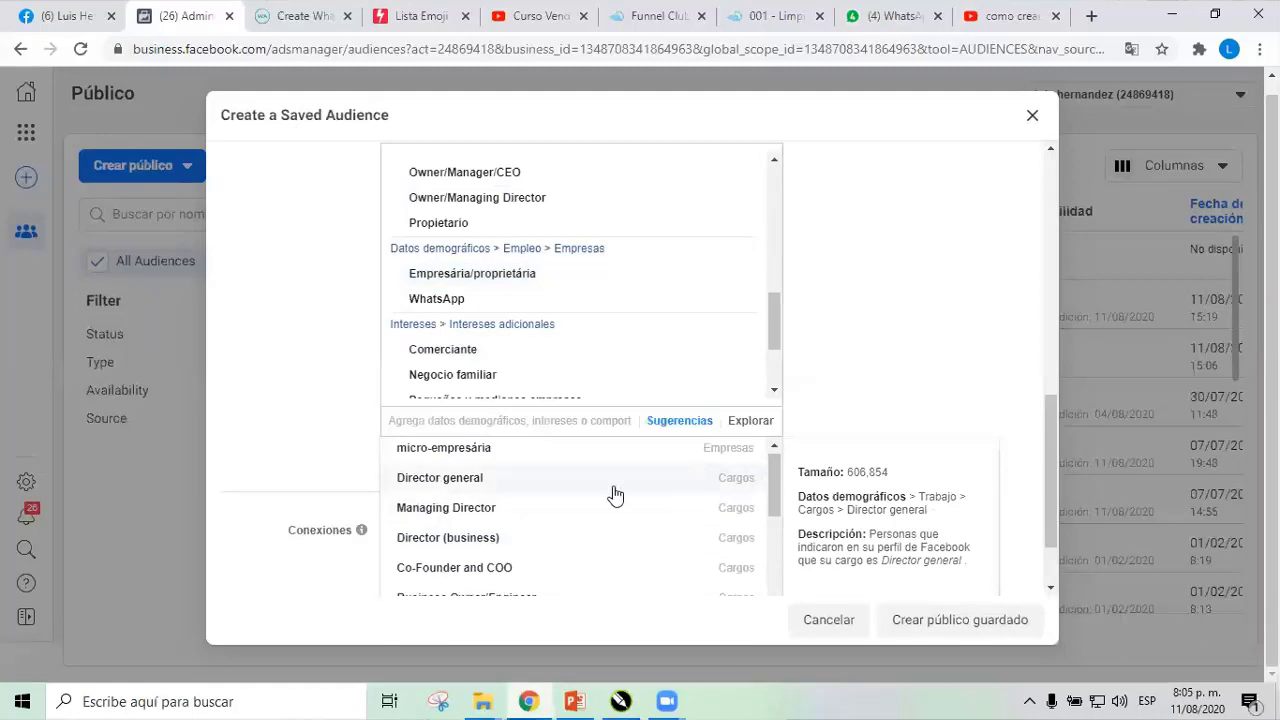
pyautogui.click(558, 485)
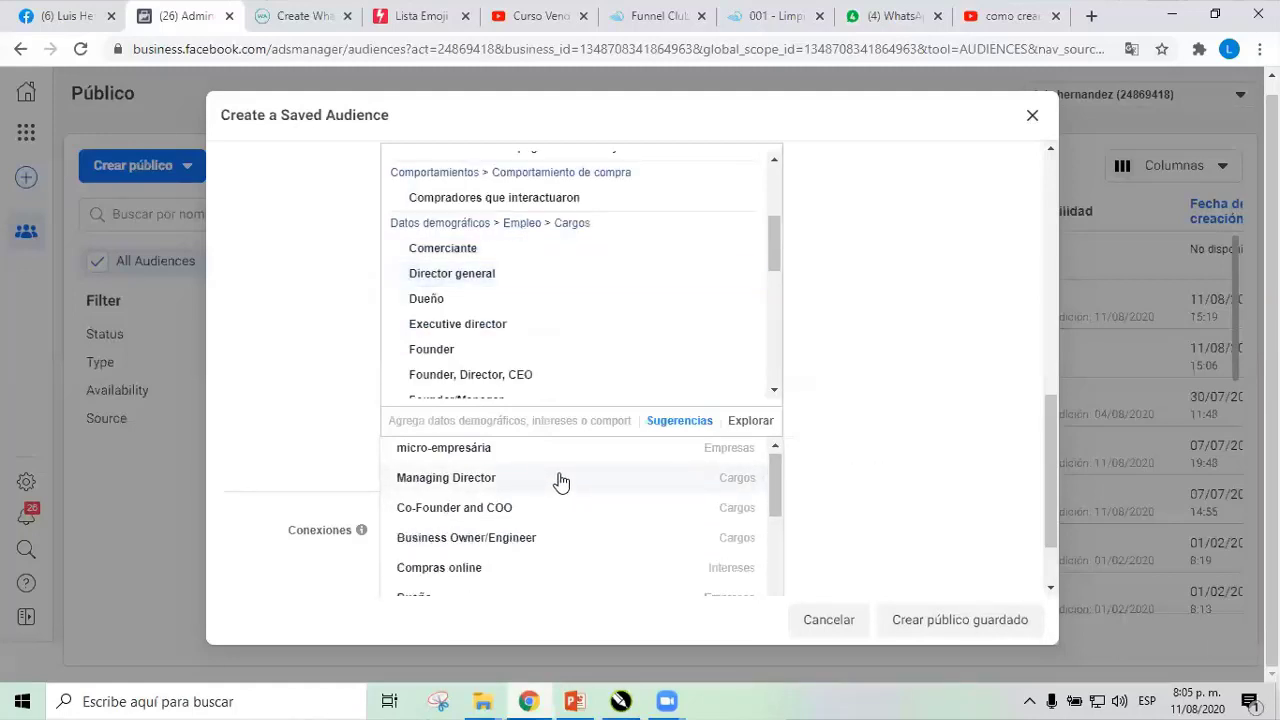
pyautogui.click(487, 452)
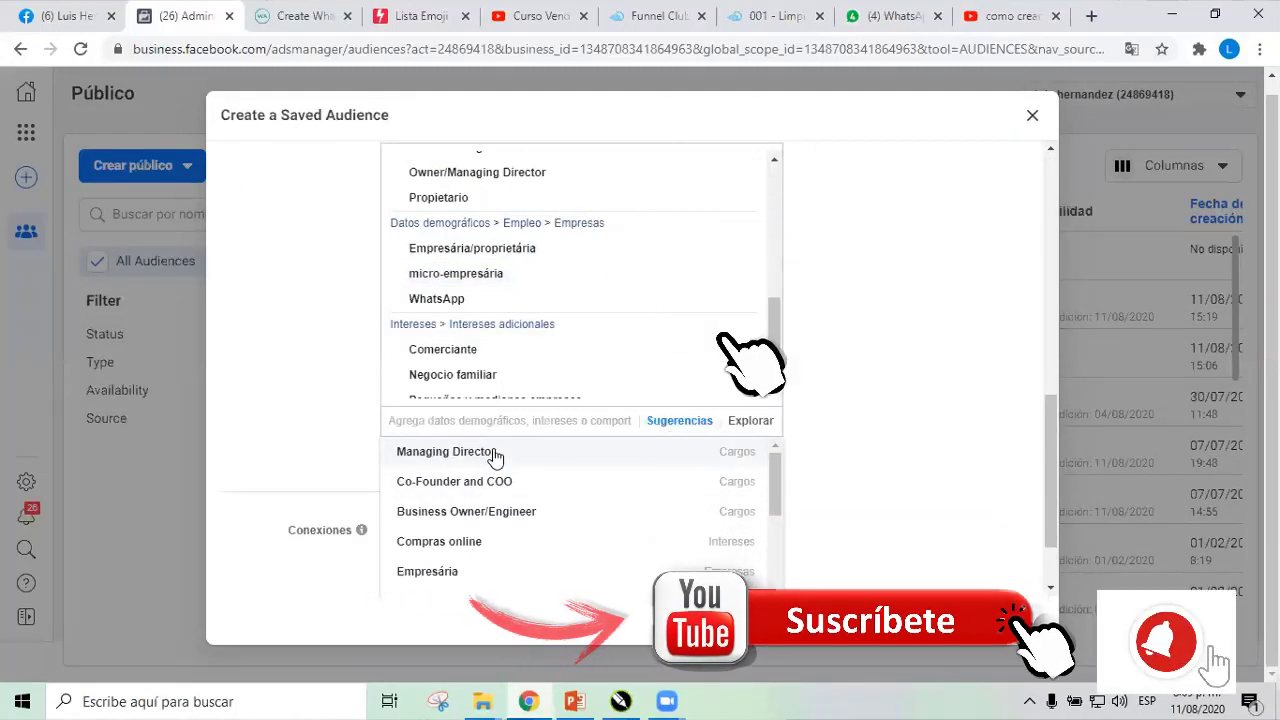
pyautogui.click(494, 454)
# Add the suggested employers Dueño, Empresario, Empresária, Comerciante and Sócio Proprietário to the detailed targeting.
pyautogui.moveTo(770, 478)
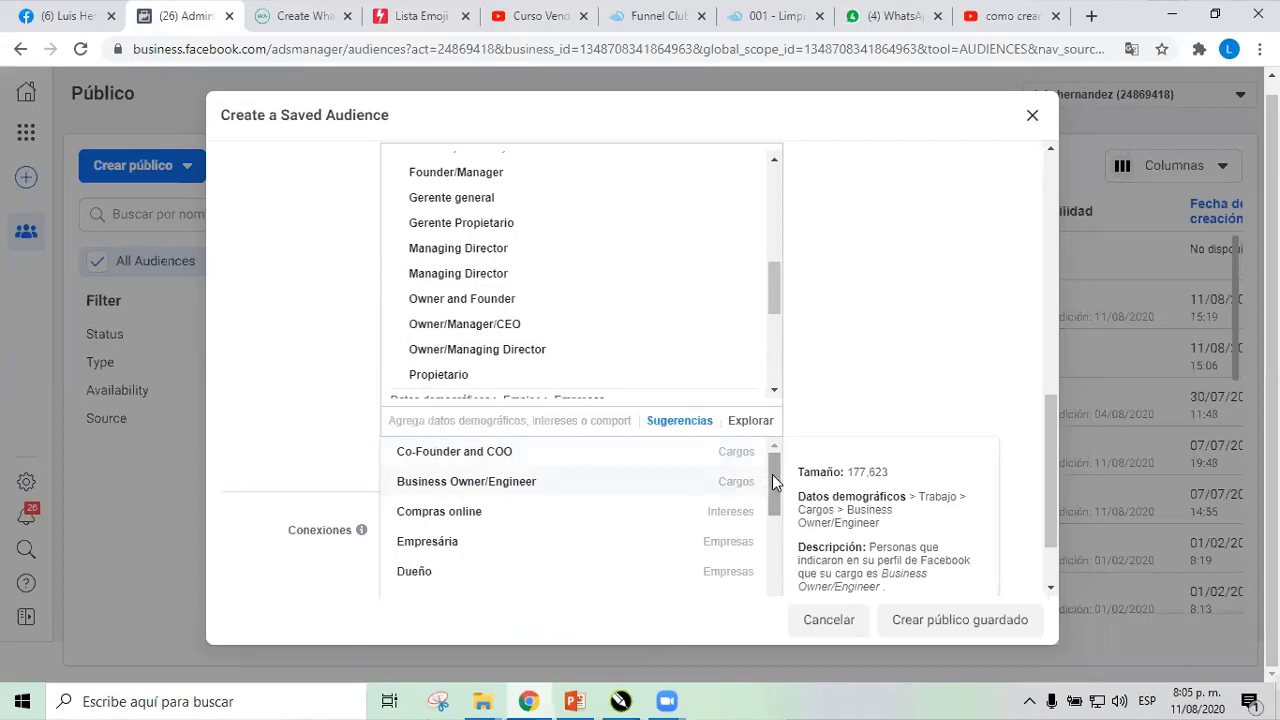
pyautogui.moveTo(774, 474); pyautogui.dragTo(772, 499)
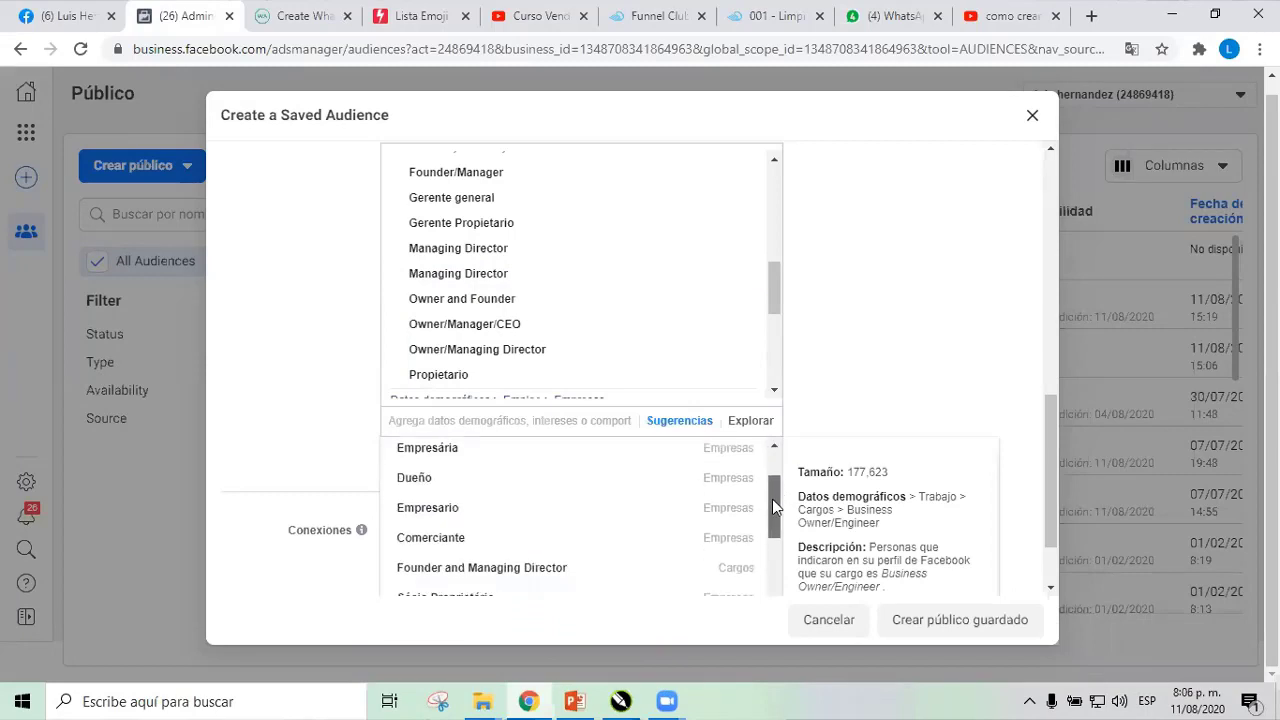
pyautogui.click(418, 478)
pyautogui.click(428, 479)
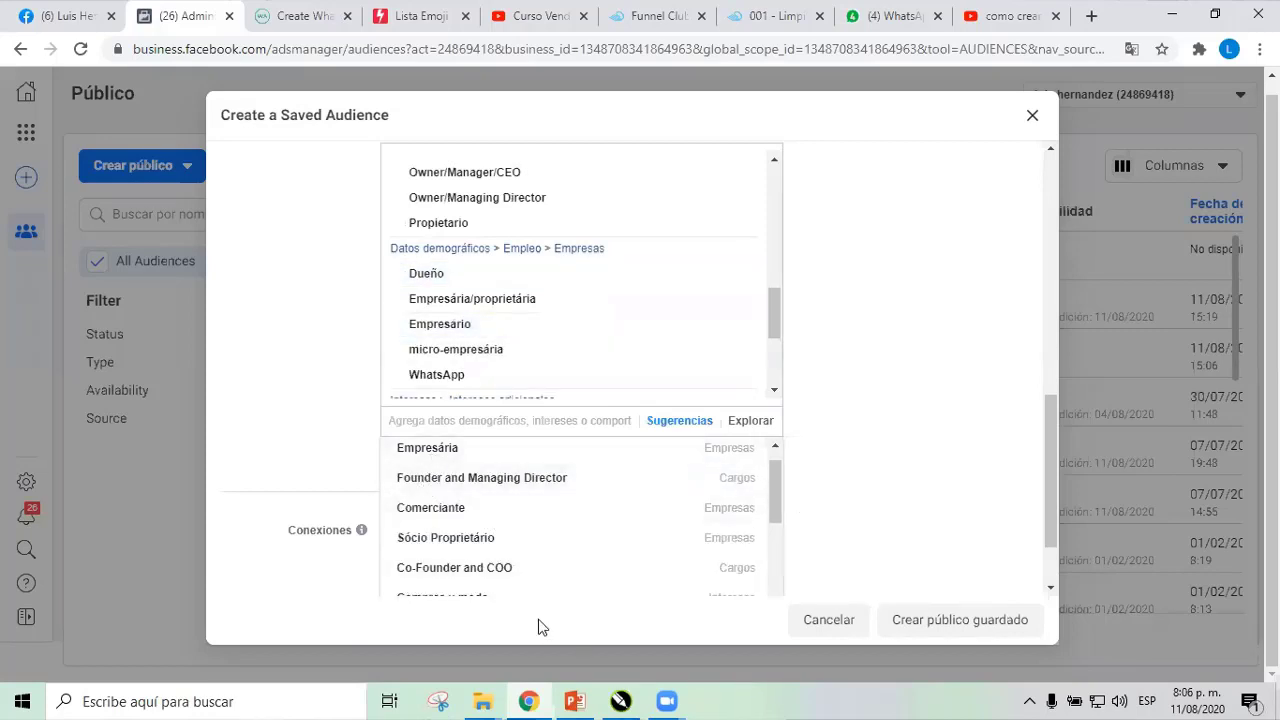
pyautogui.click(425, 449)
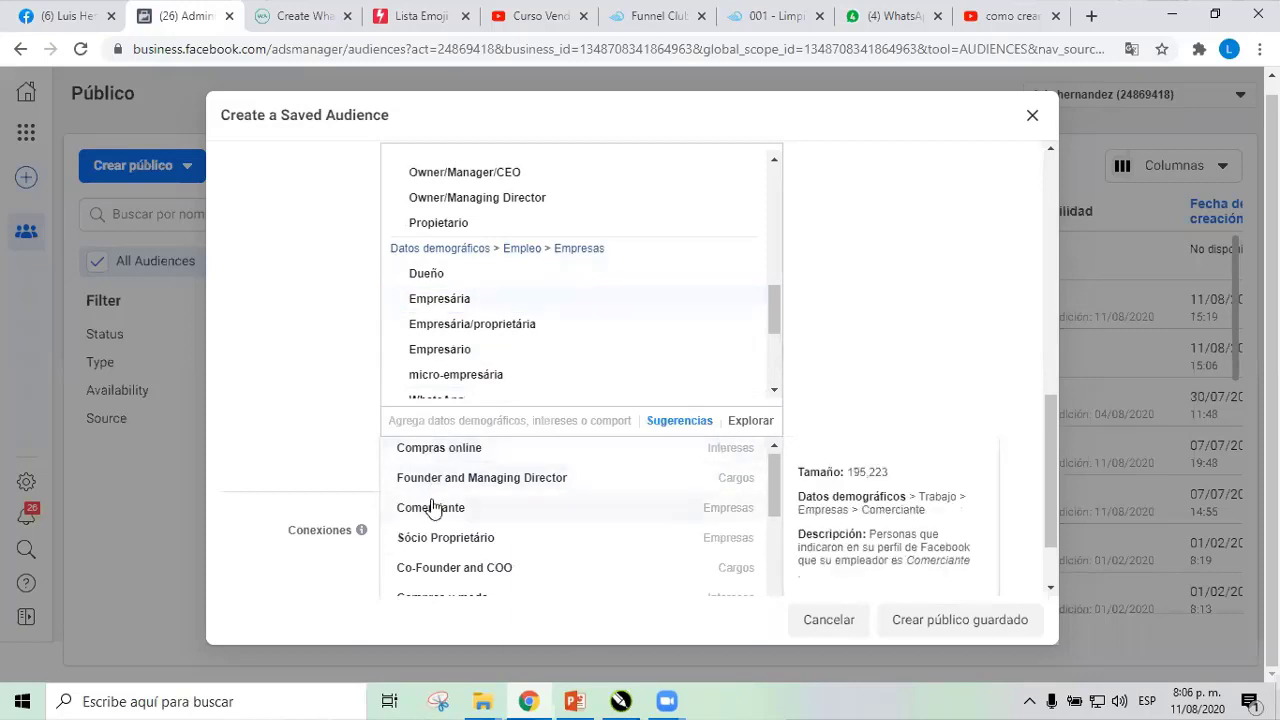
pyautogui.click(436, 515)
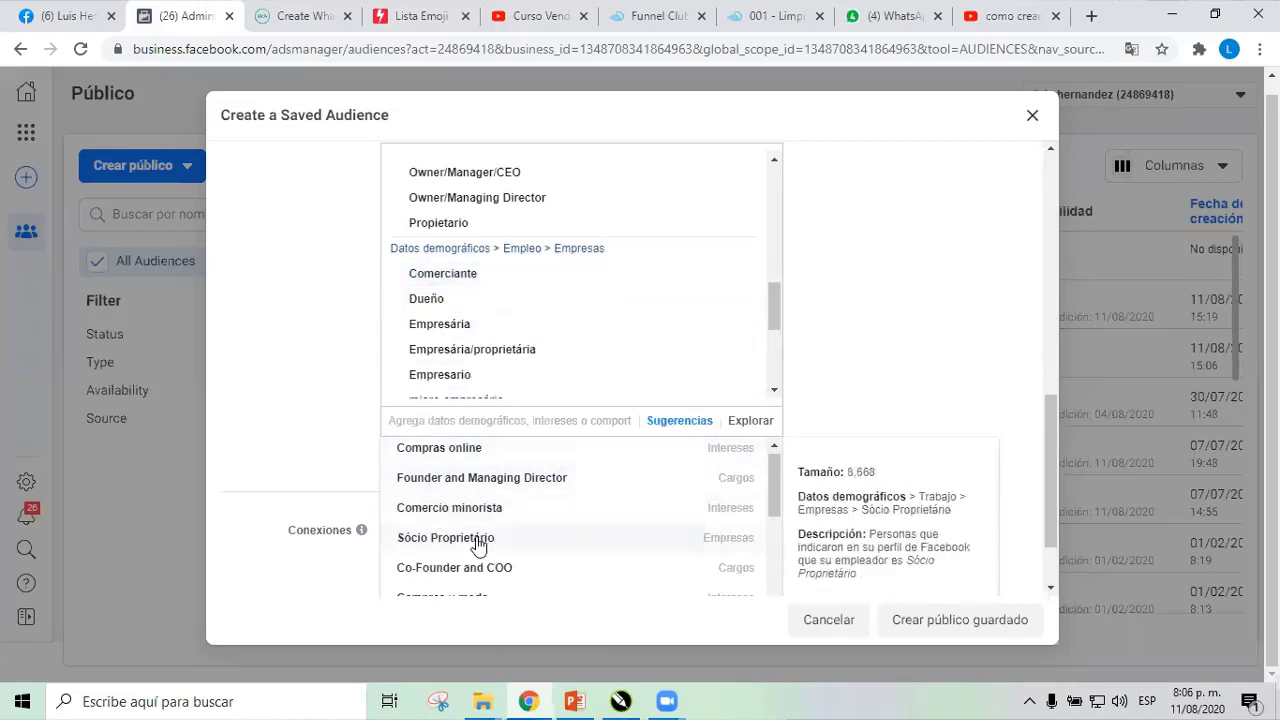
pyautogui.click(477, 546)
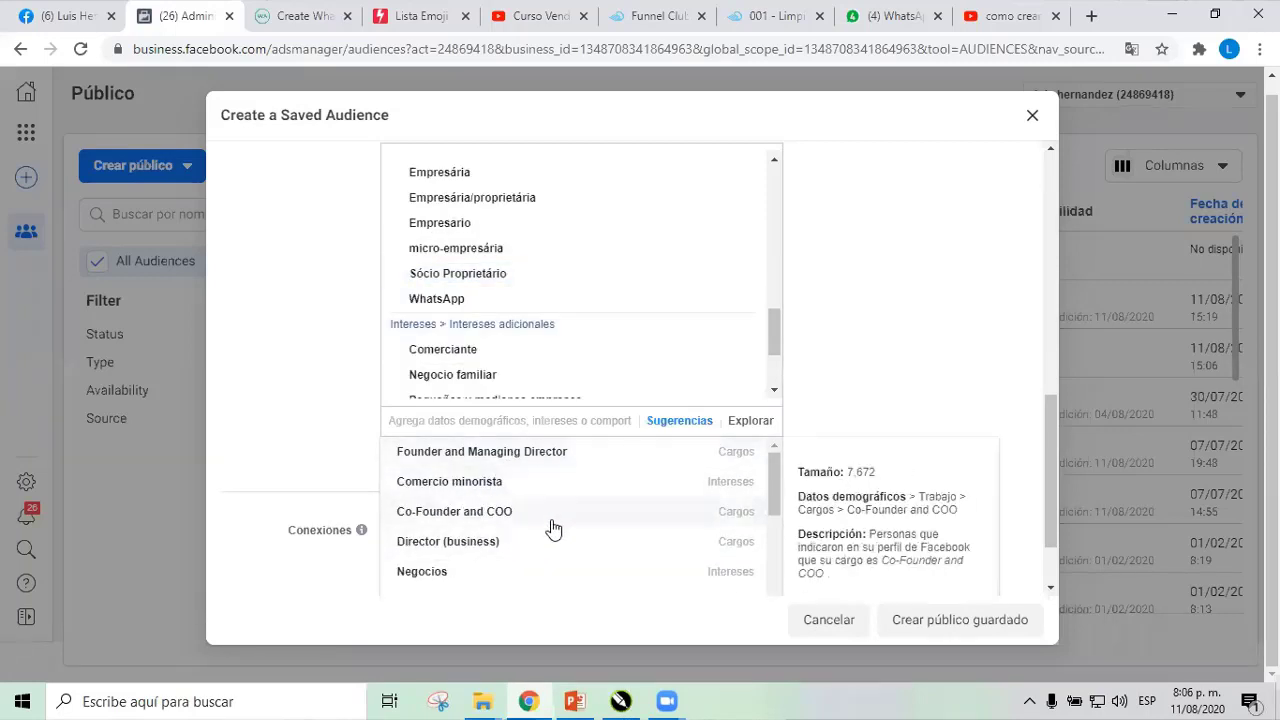
# Add the suggested job titles Empresária - sócia and Fundador to the detailed targeting.
pyautogui.scroll(-1, 572, 538)
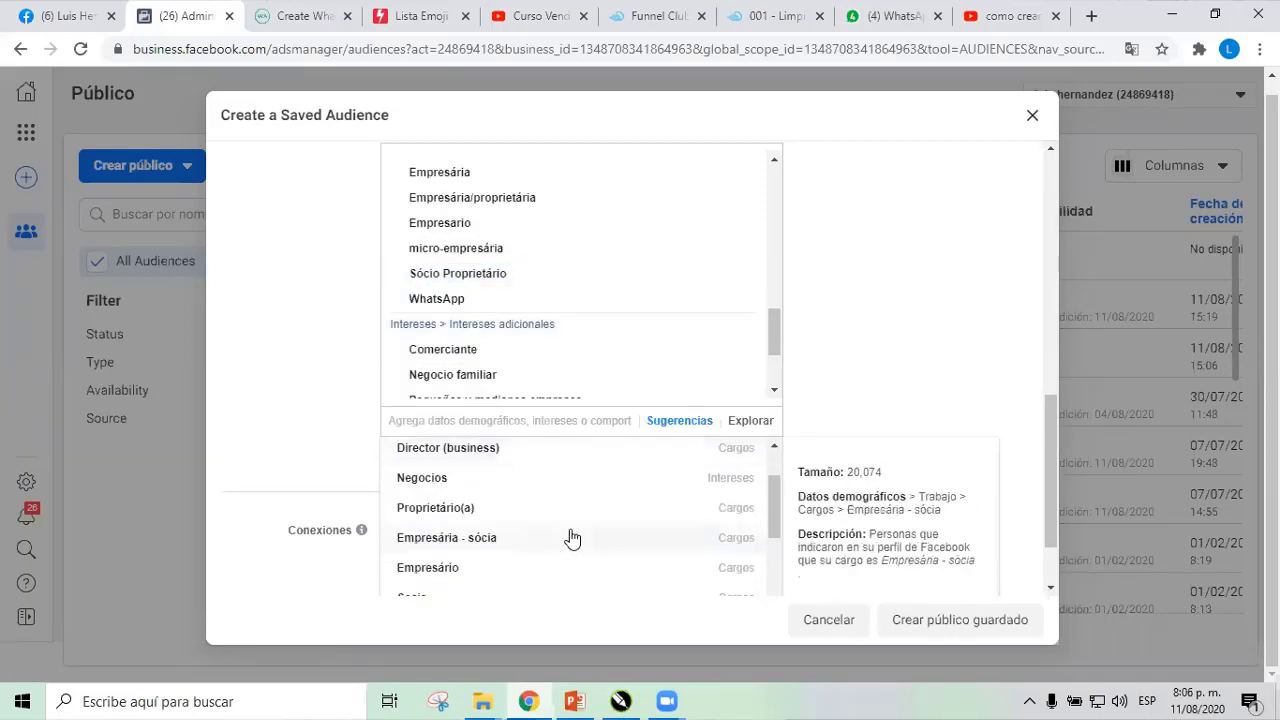
pyautogui.click(420, 542)
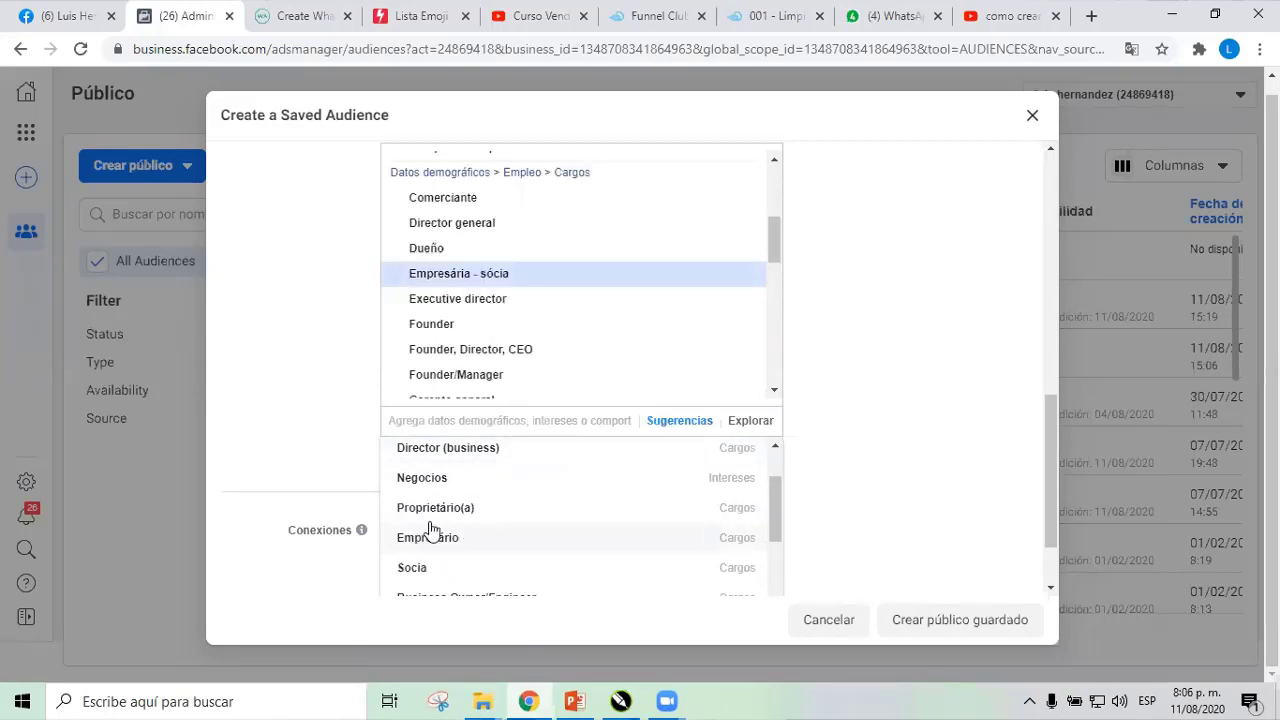
pyautogui.moveTo(776, 466); pyautogui.dragTo(775, 605)
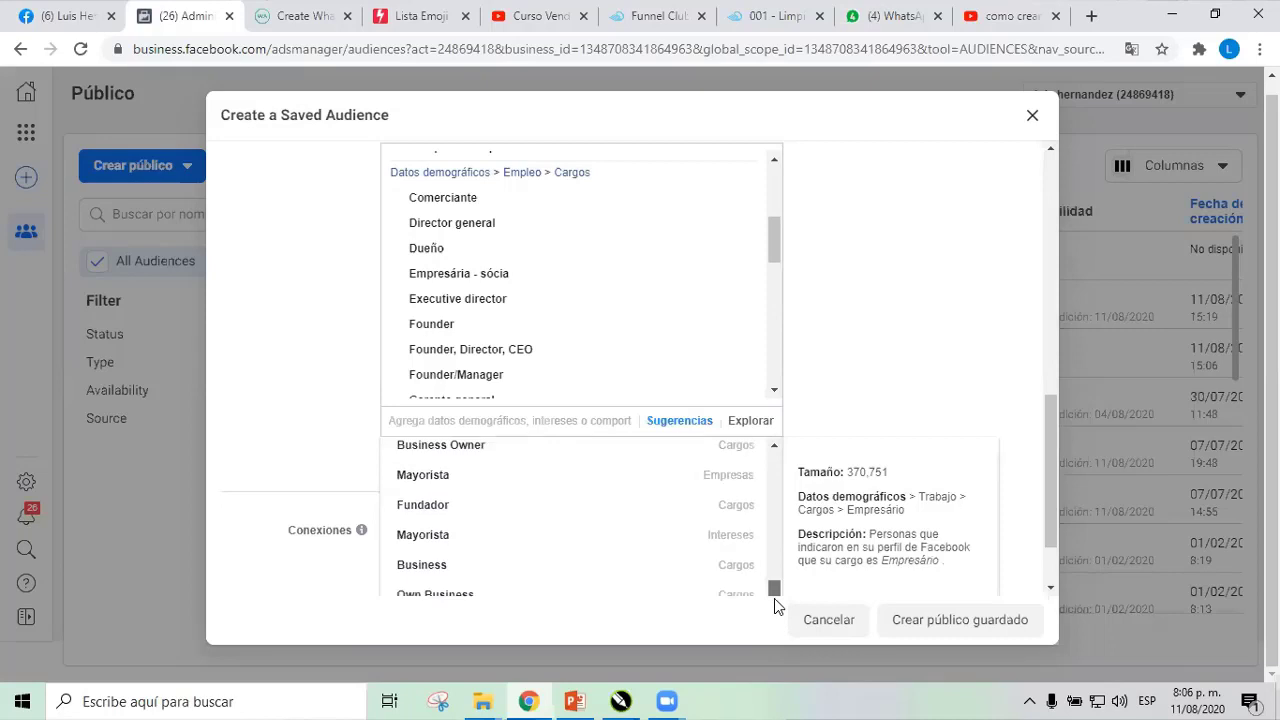
pyautogui.click(435, 506)
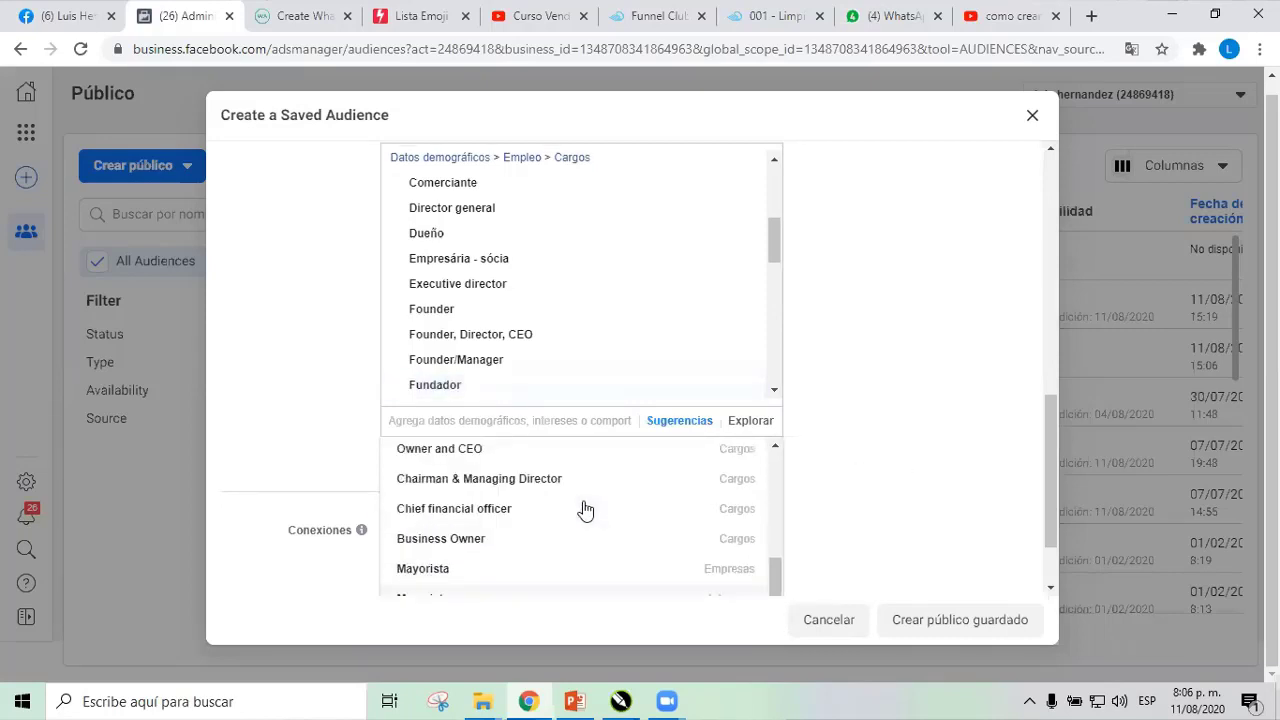
# Check the remaining suggestions, then review the audience's potential reach and its summary of characteristics.
pyautogui.scroll(5, 585, 510)
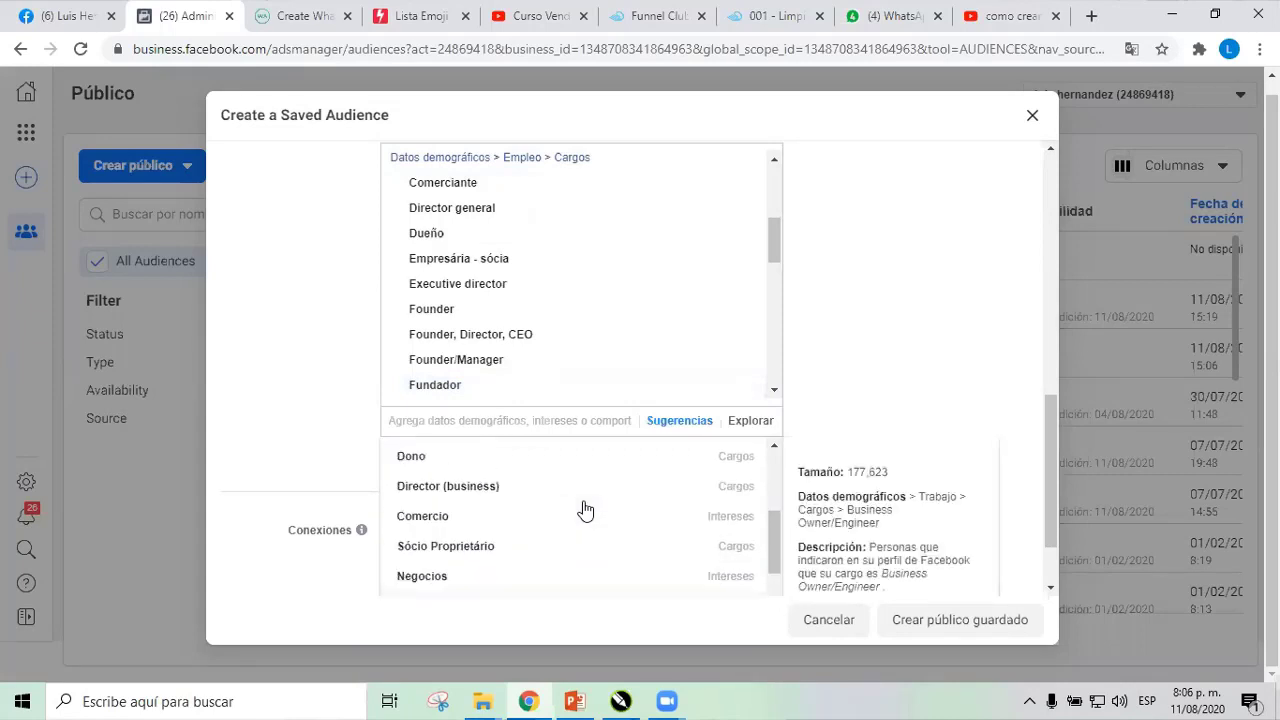
pyautogui.scroll(1, 585, 510)
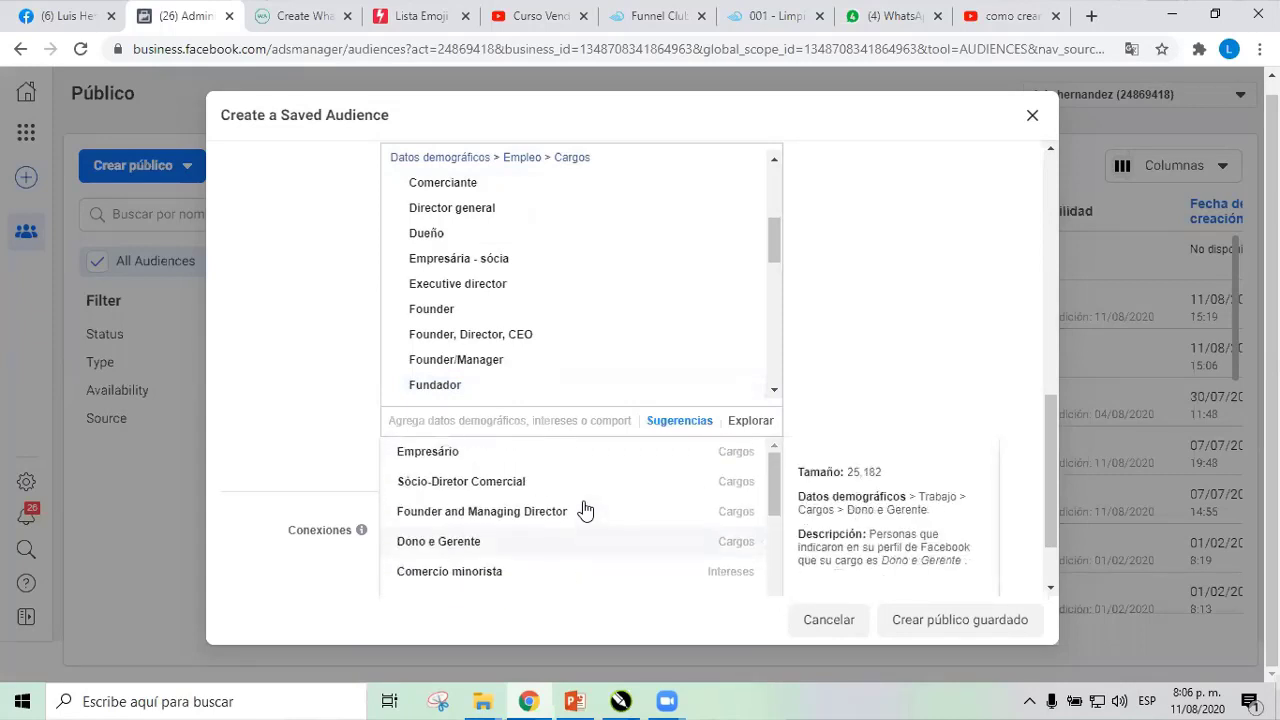
pyautogui.scroll(1, 585, 510)
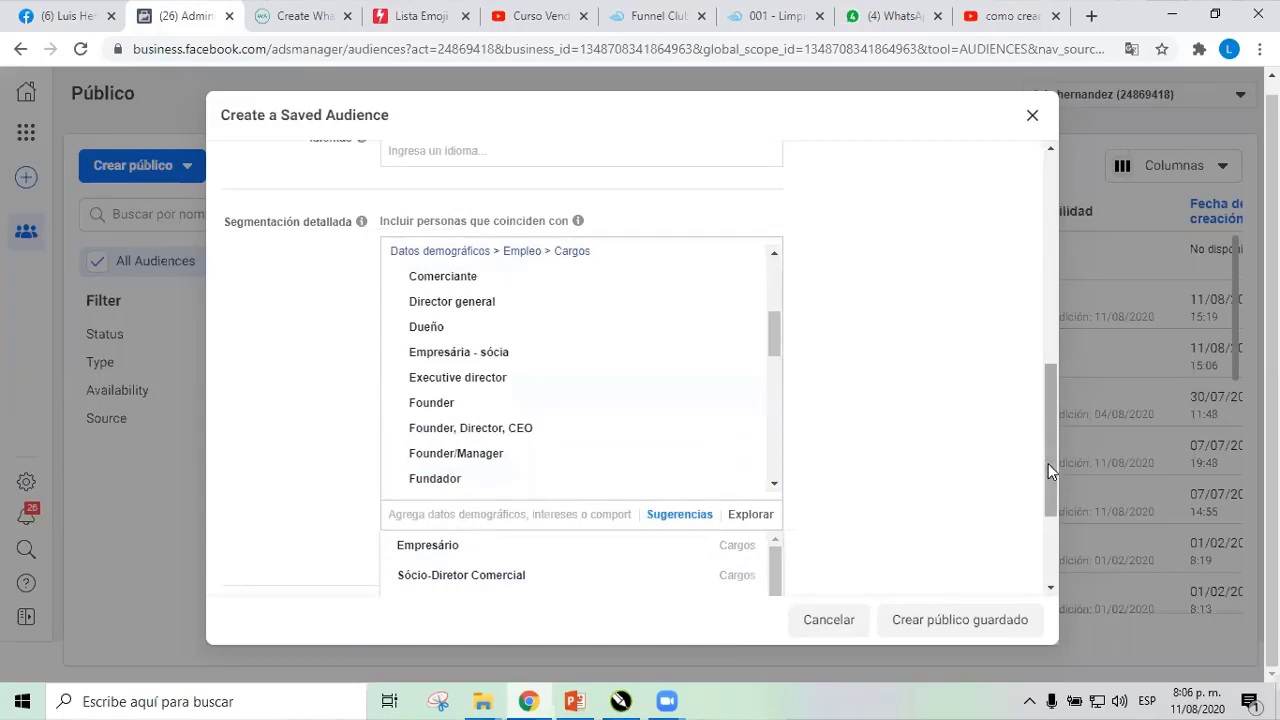
pyautogui.moveTo(1050, 464); pyautogui.dragTo(1018, 245)
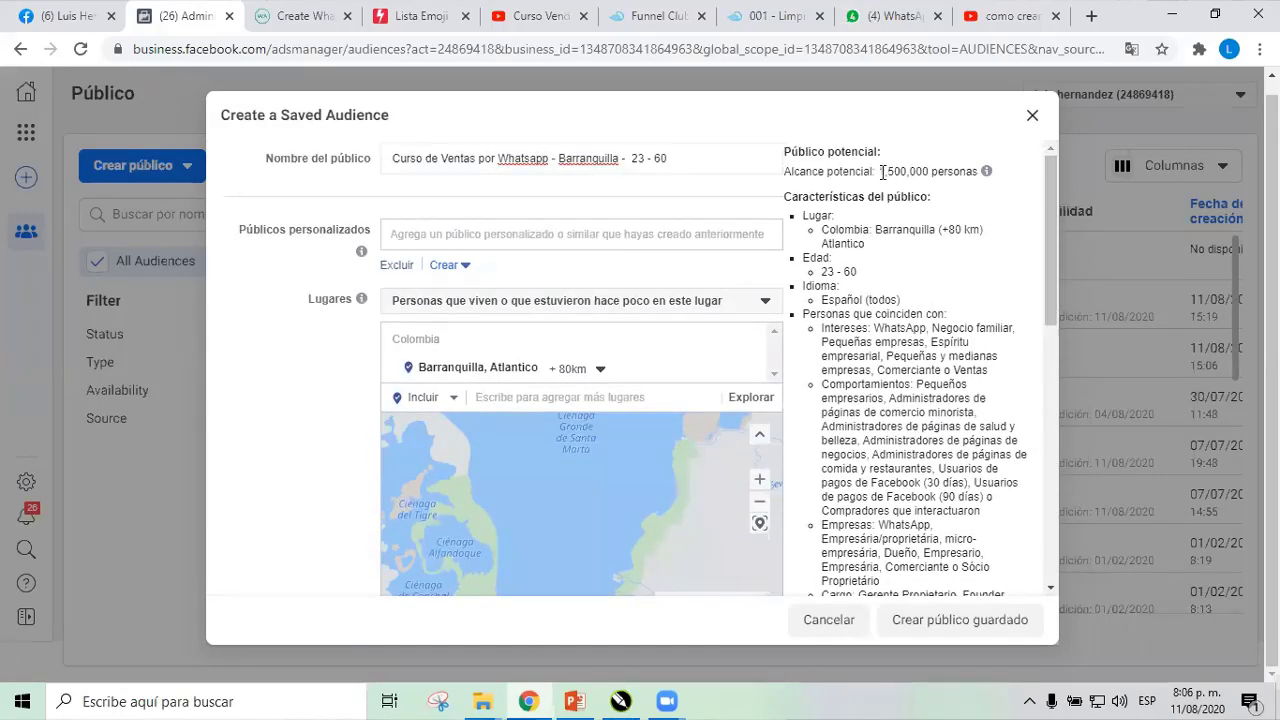
pyautogui.moveTo(882, 171); pyautogui.dragTo(926, 167)
pyautogui.scroll(-5, 1044, 285)
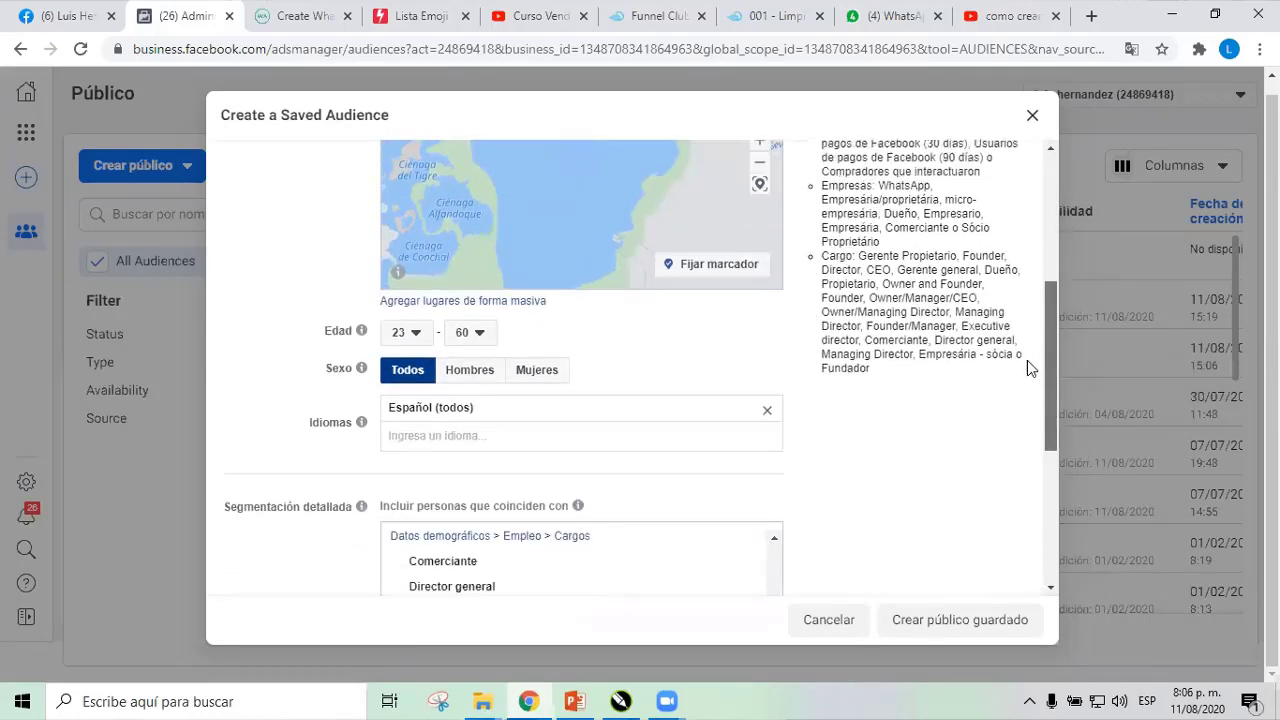
pyautogui.scroll(5, 1030, 345)
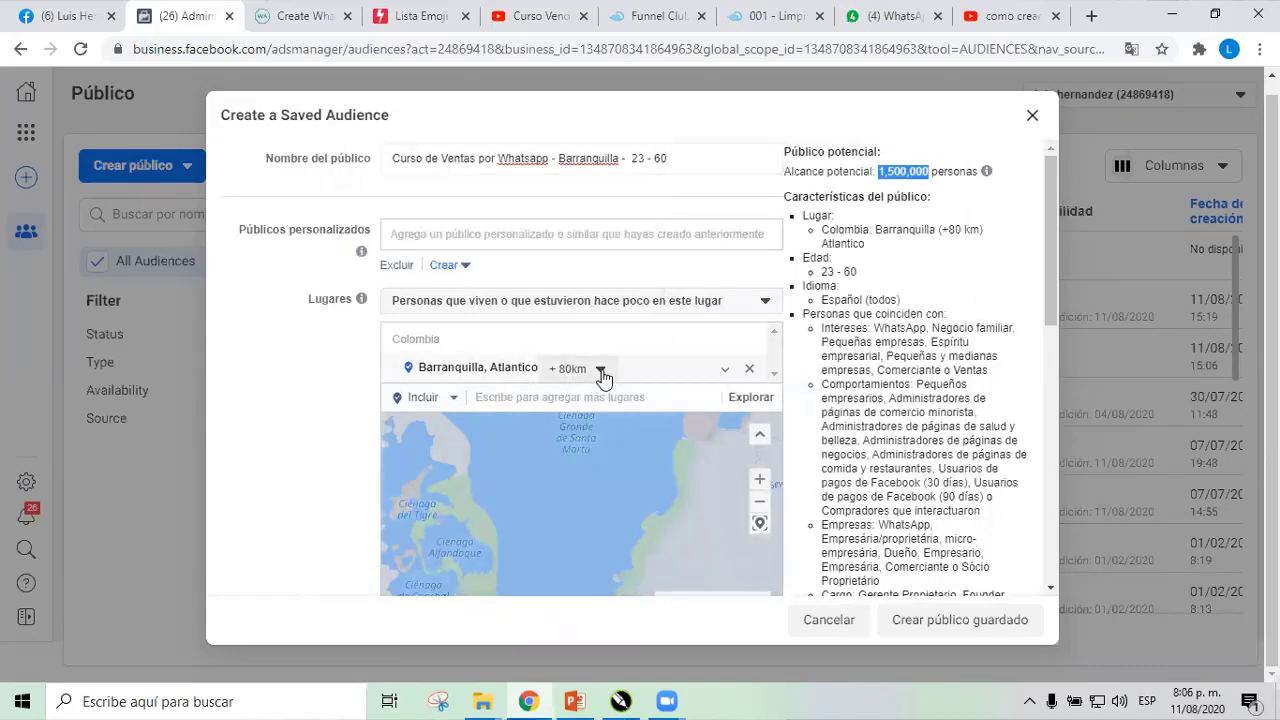
# Reduce the location radius around Barranquilla to 40 km and check the potential reach.
pyautogui.click(599, 370)
pyautogui.moveTo(638, 478); pyautogui.dragTo(614, 480)
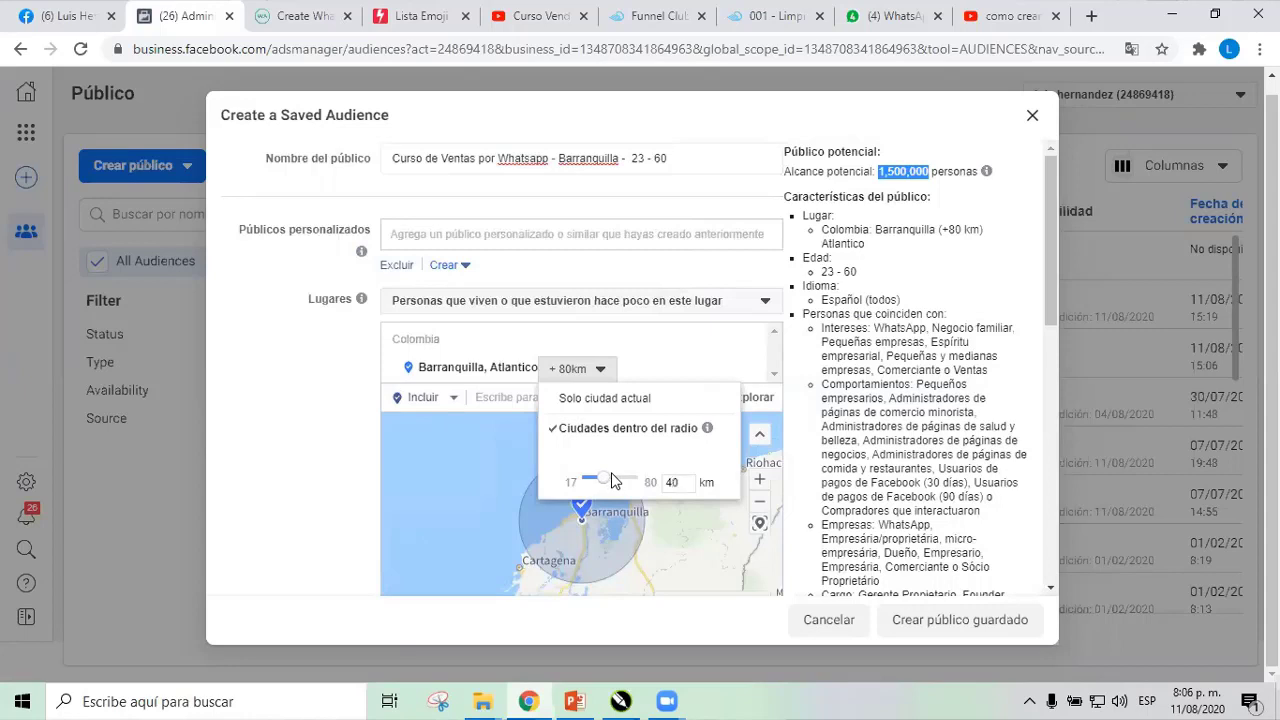
pyautogui.click(788, 310)
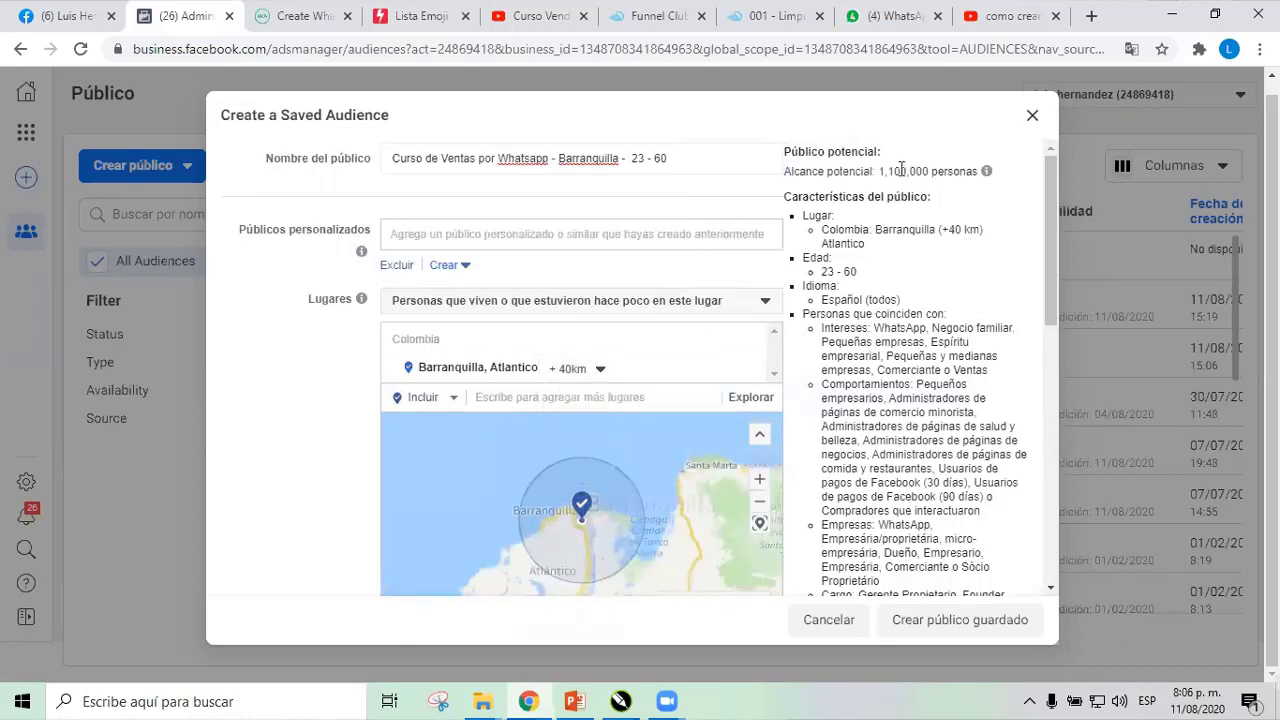
pyautogui.moveTo(879, 170); pyautogui.dragTo(918, 170)
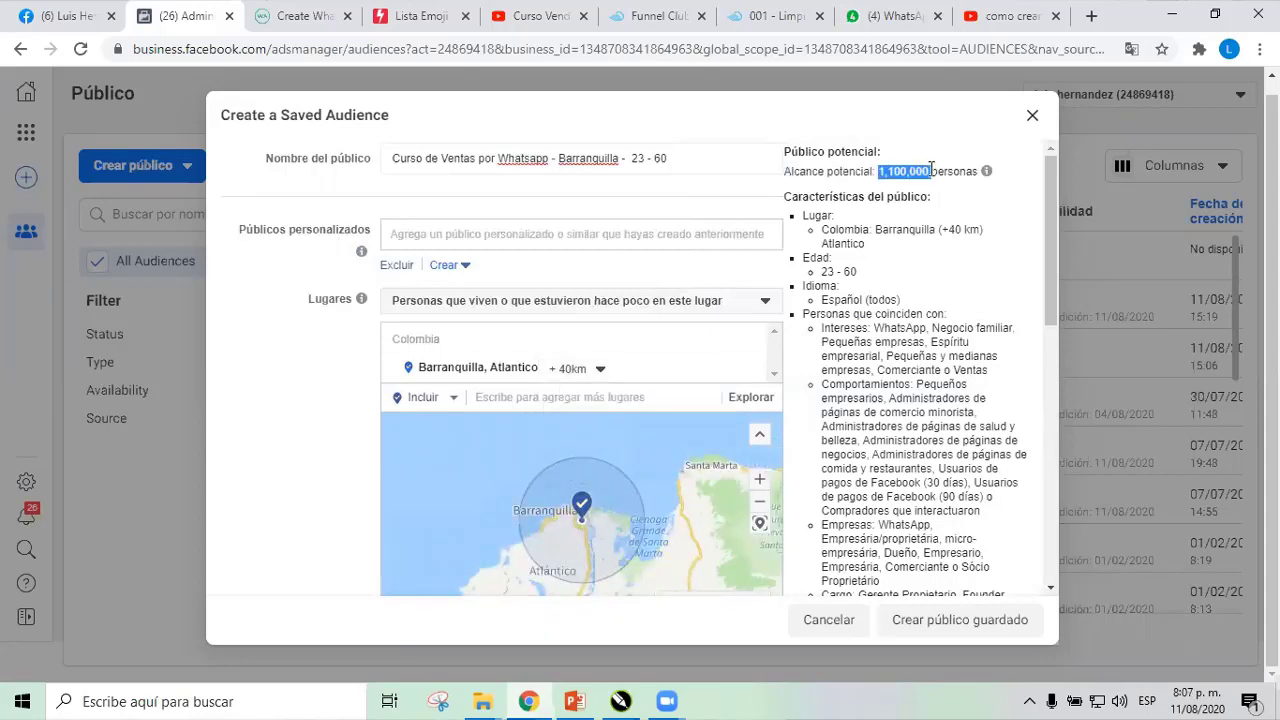
# Remove the job titles Founder, Executive director and Empresária - sócia from the detailed targeting, and recheck the potential reach.
pyautogui.moveTo(1053, 253); pyautogui.dragTo(1048, 313)
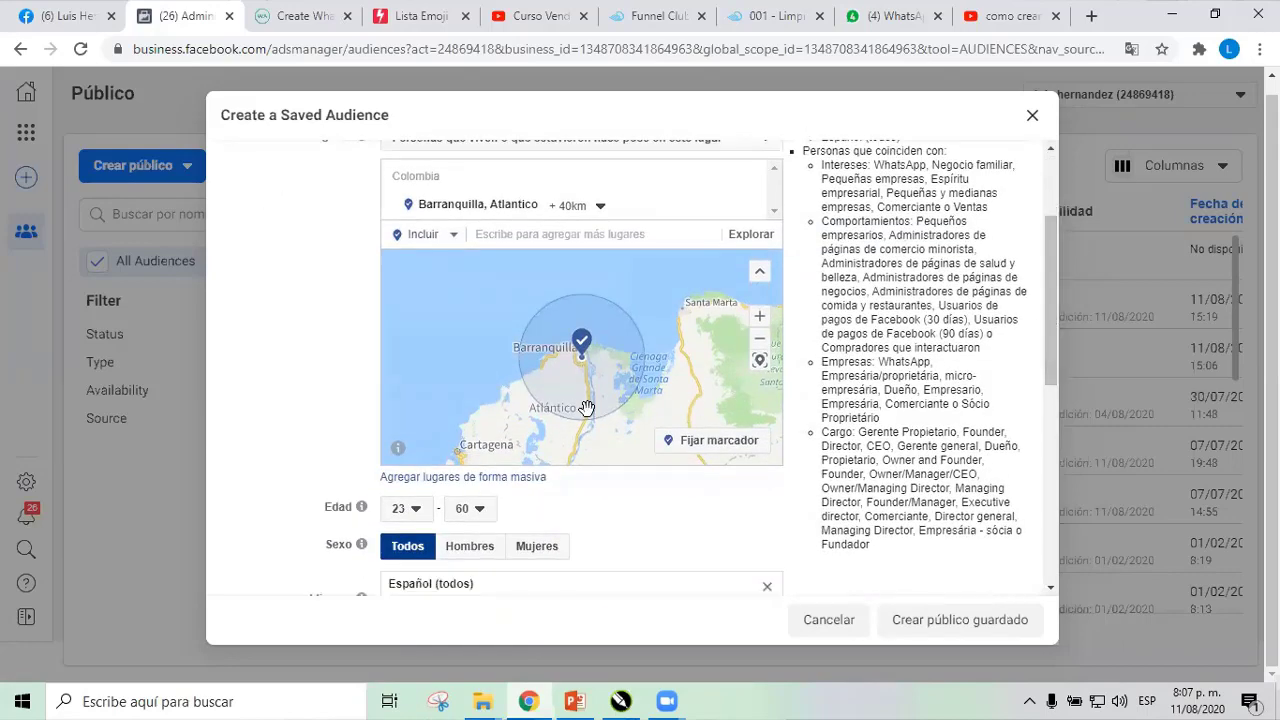
pyautogui.scroll(-1, 587, 409)
pyautogui.scroll(-5, 547, 521)
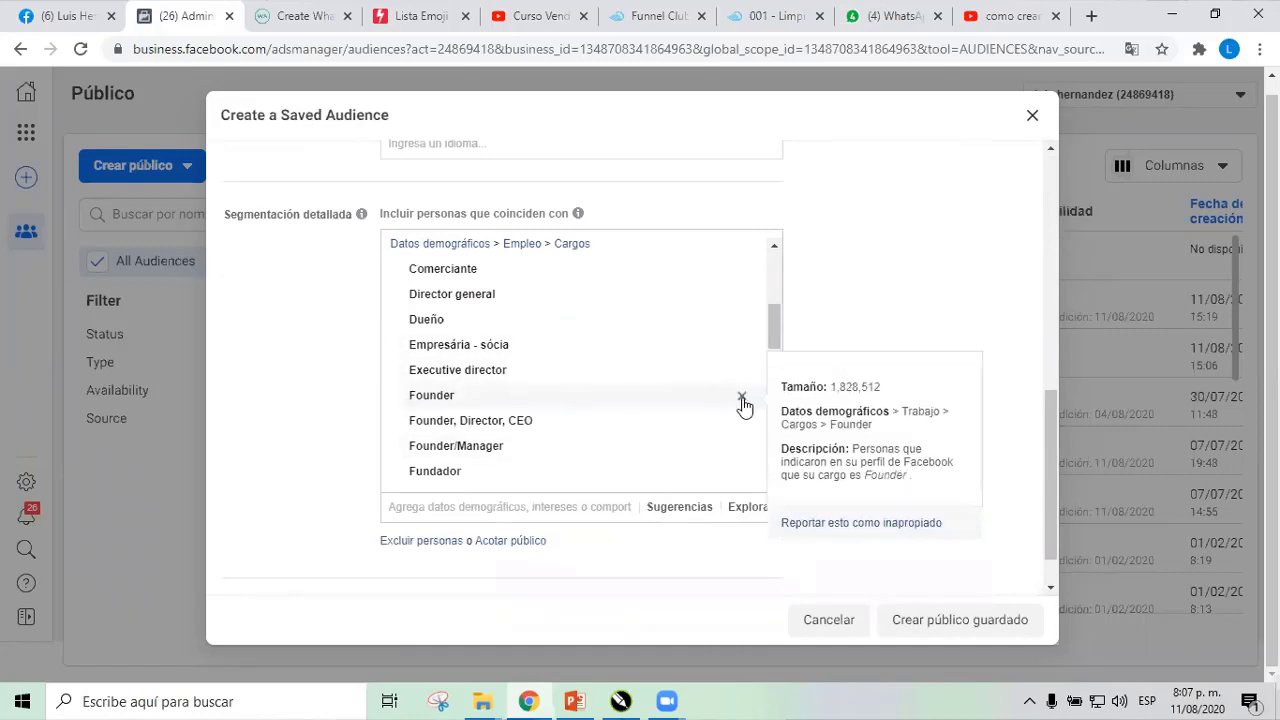
pyautogui.click(742, 400)
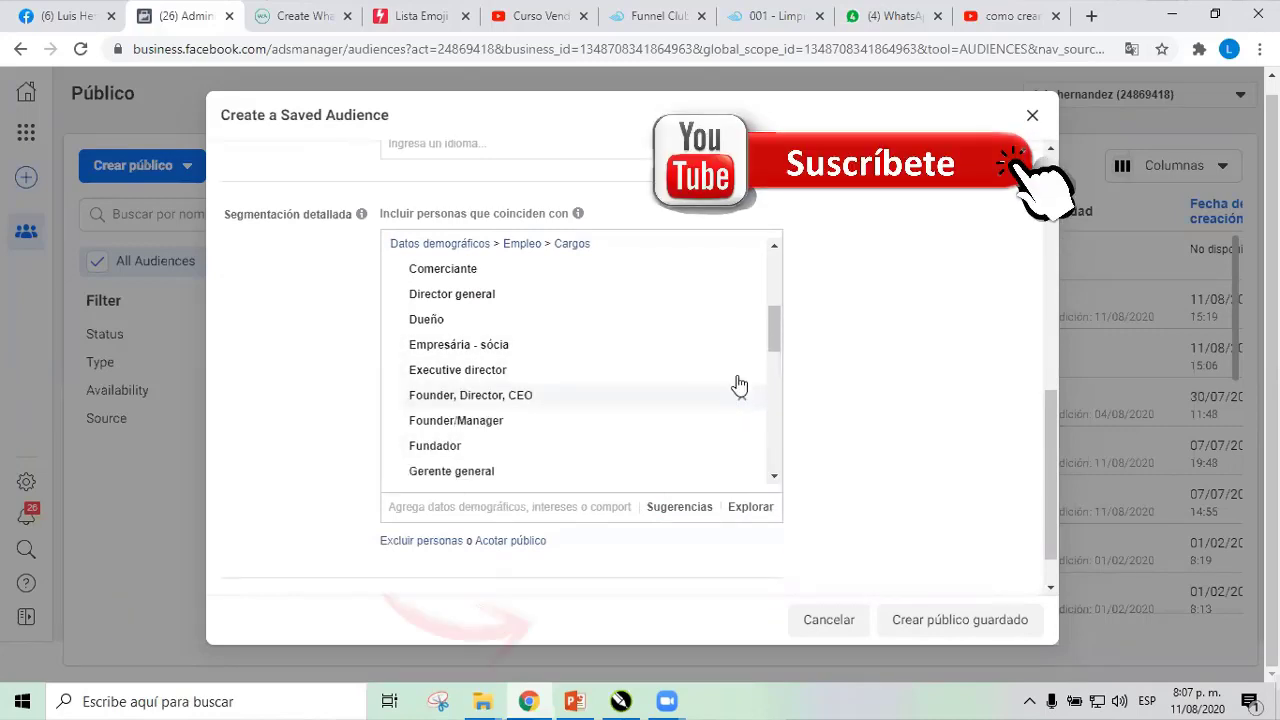
pyautogui.click(741, 375)
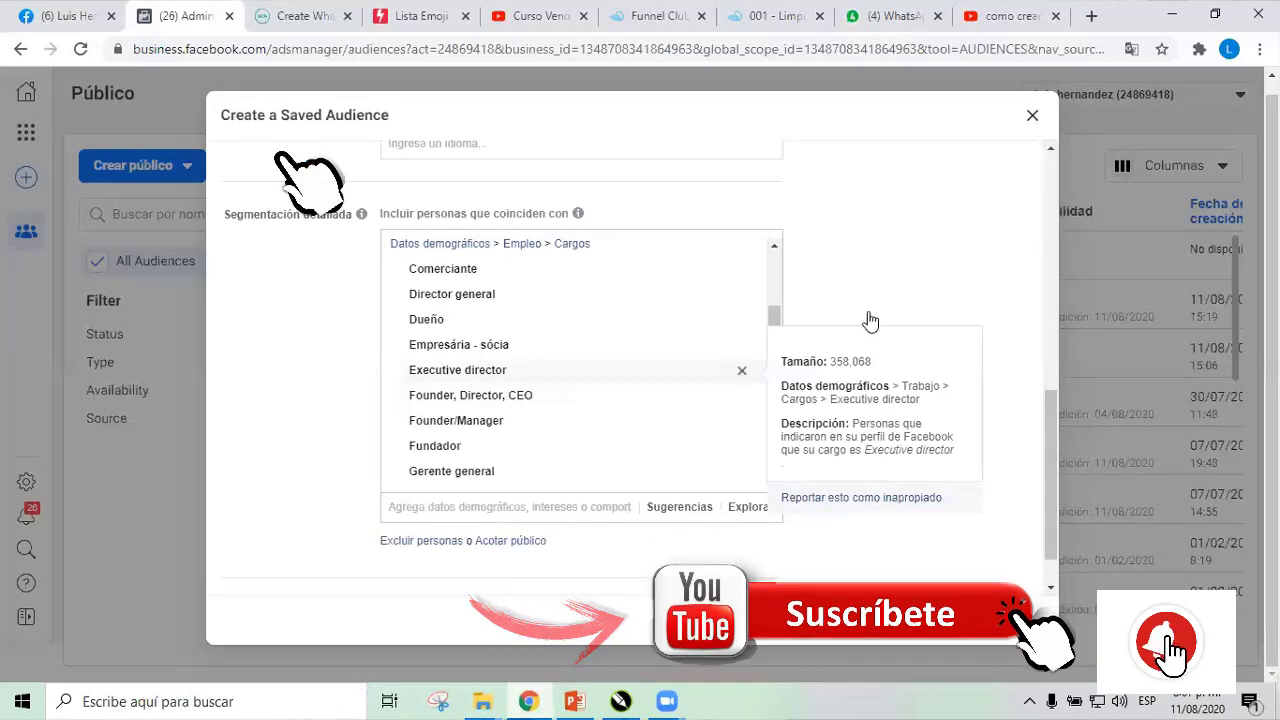
pyautogui.scroll(1, 734, 371)
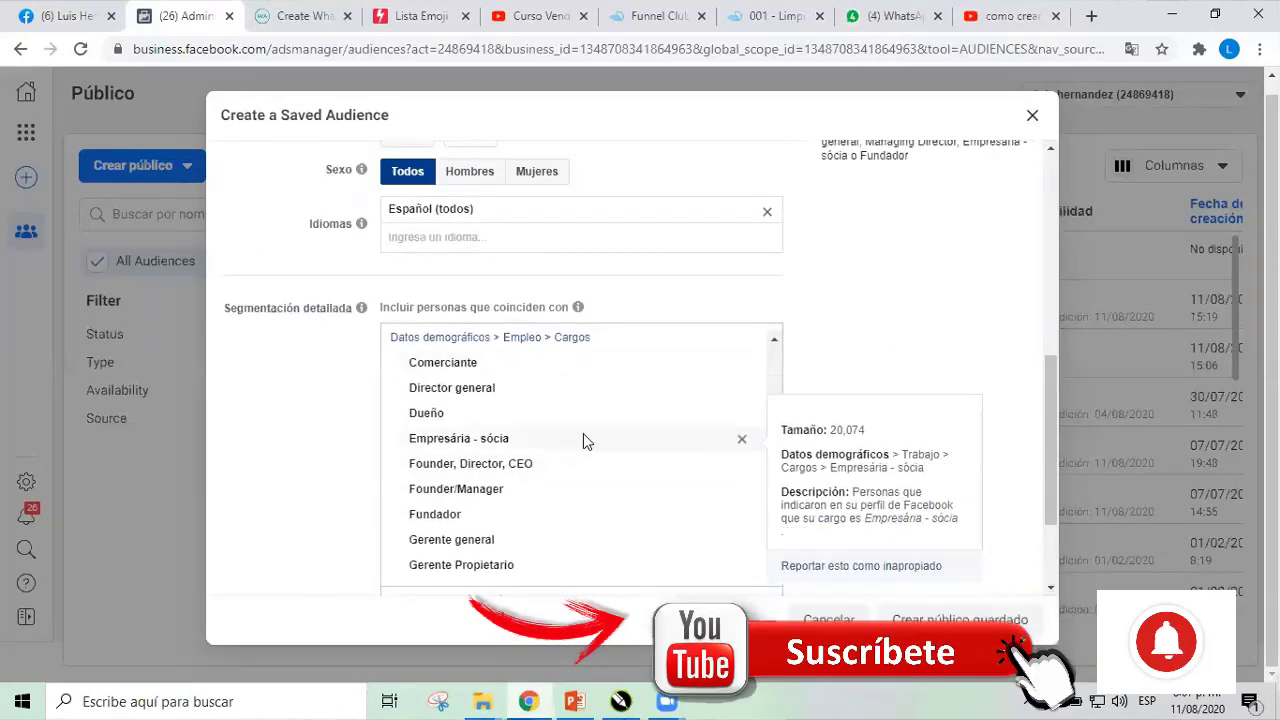
pyautogui.click(742, 438)
pyautogui.scroll(3, 892, 322)
pyautogui.scroll(3, 892, 315)
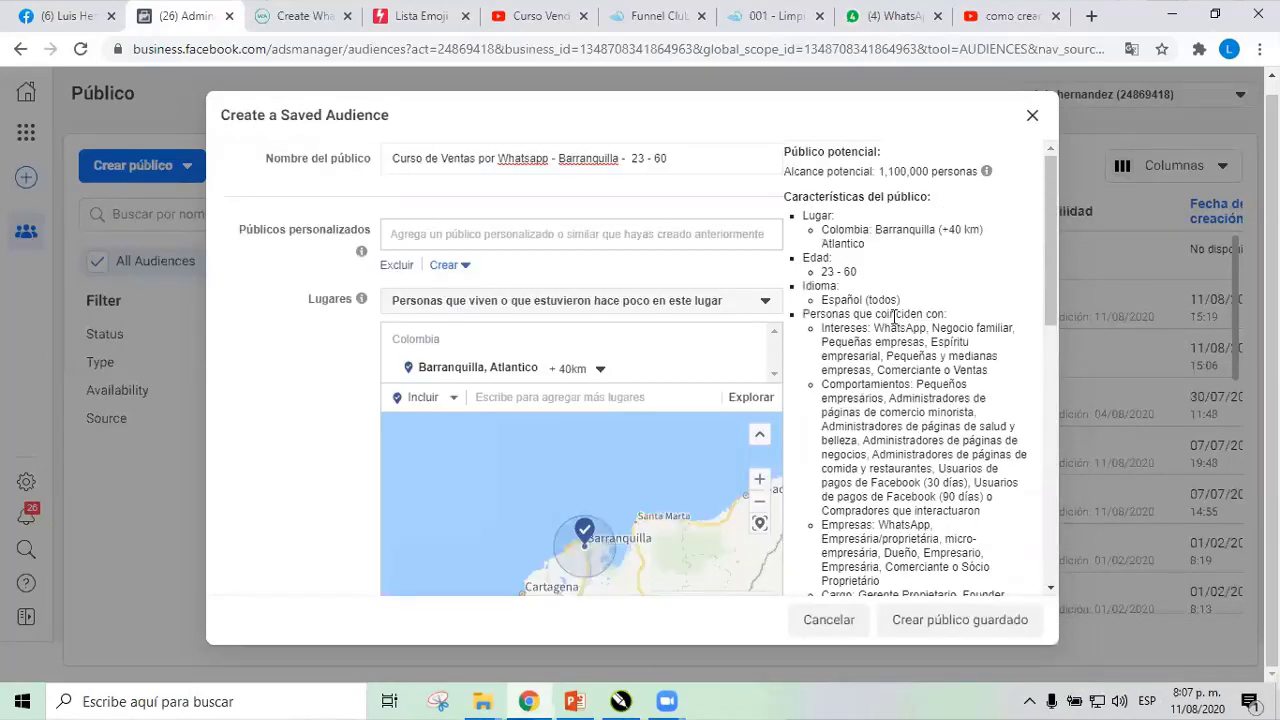
# Look over the remaining audience criteria and create the saved audience.
pyautogui.scroll(-4, 585, 508)
pyautogui.scroll(-5, 585, 508)
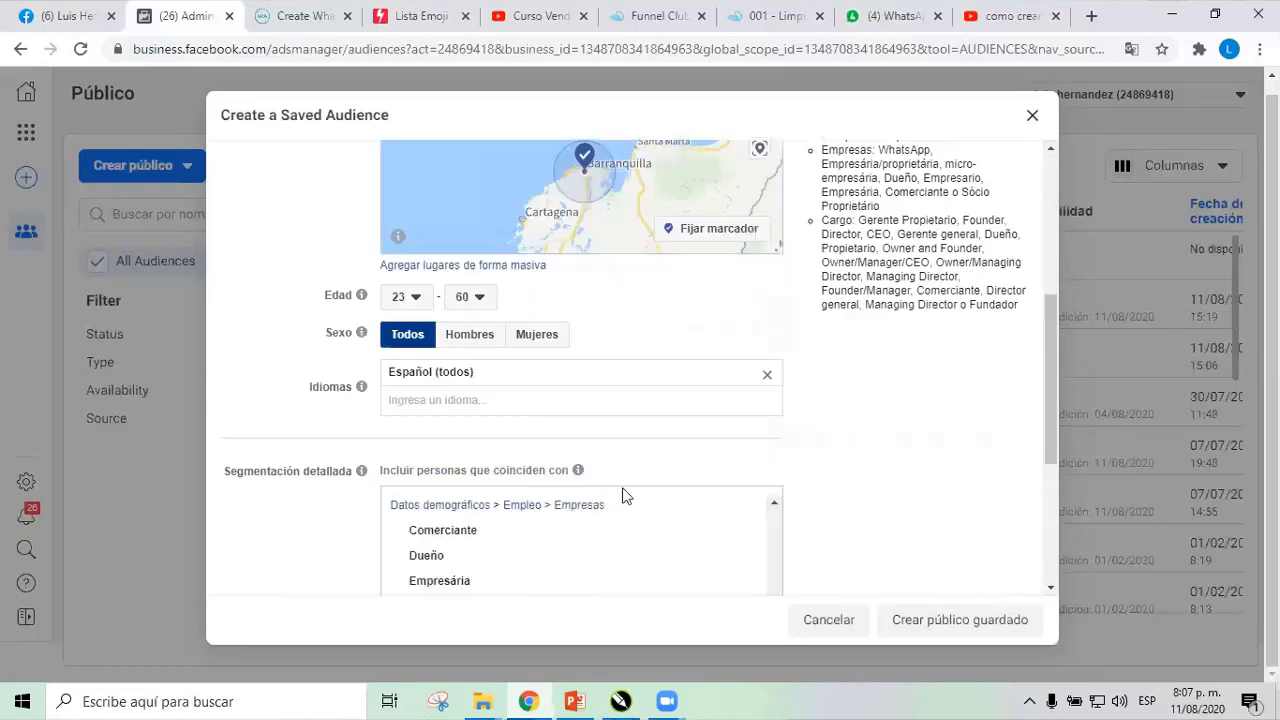
pyautogui.scroll(-3, 643, 330)
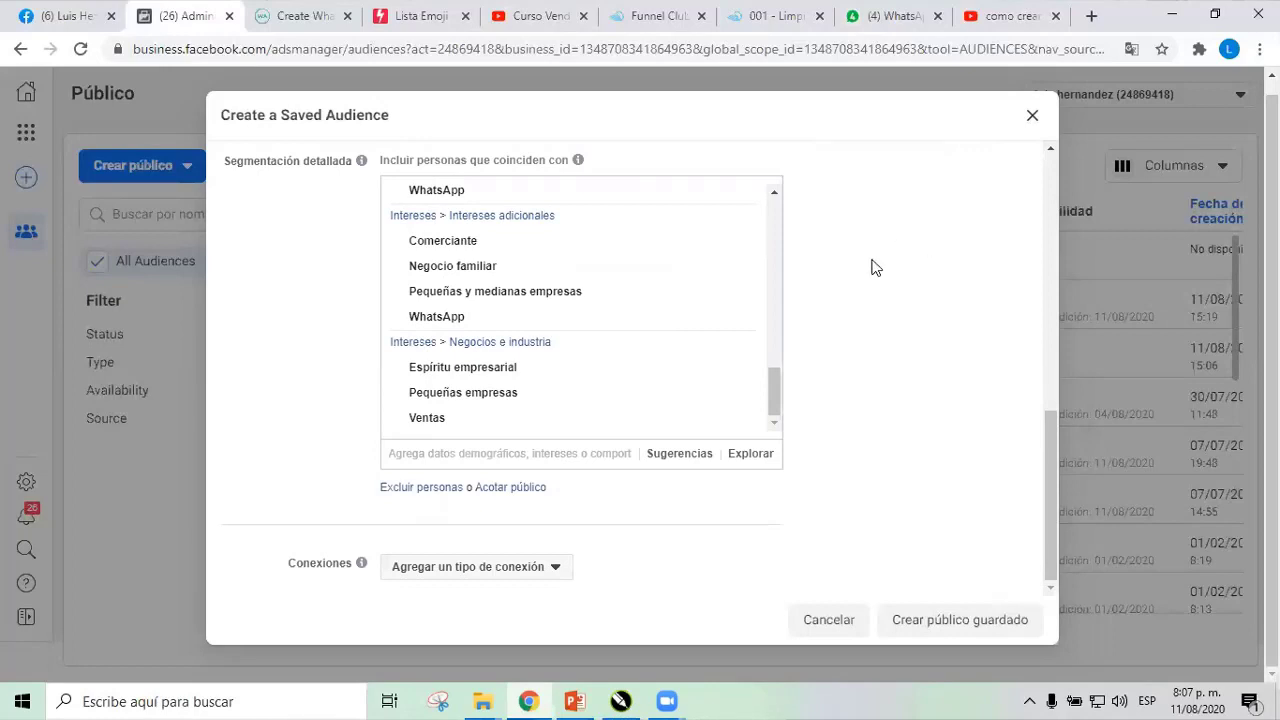
pyautogui.click(970, 622)
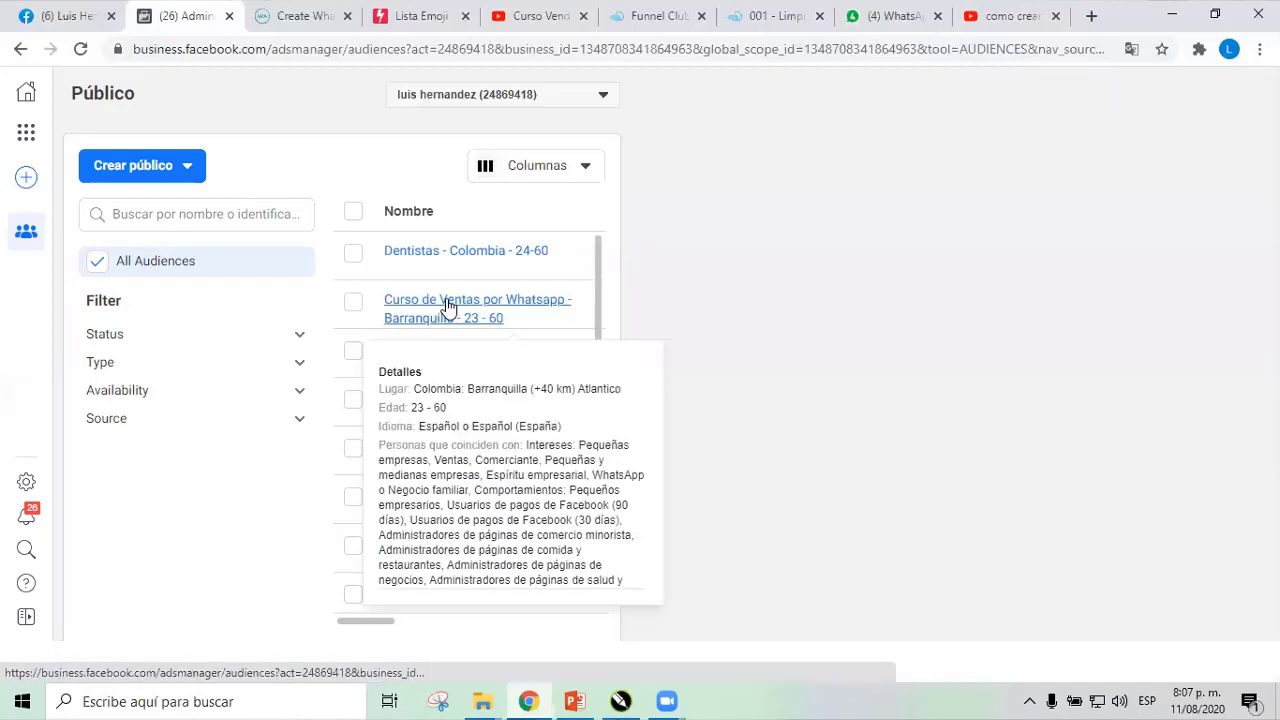
# Open the saved audience "Curso de Ventas por Whatsapp - Barranquilla - 23 - 60" and review its available actions and characteristics.
pyautogui.click(447, 308)
pyautogui.click(1193, 165)
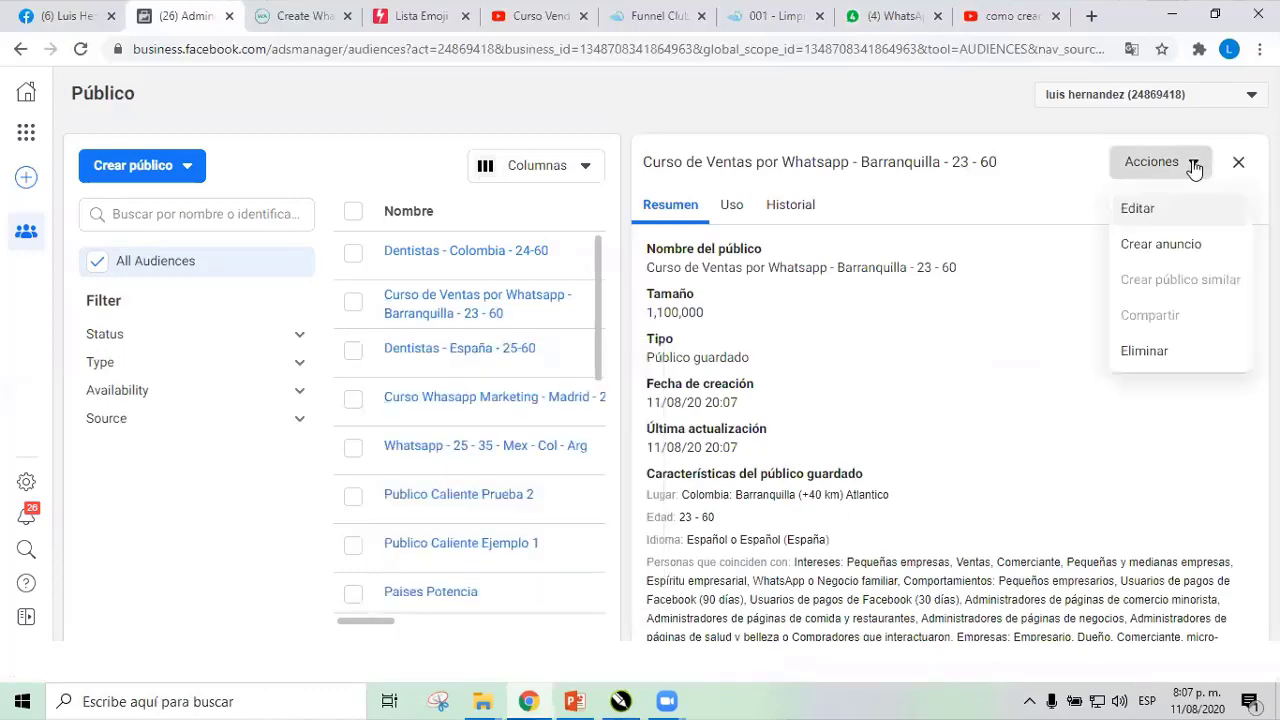
pyautogui.scroll(-2, 858, 405)
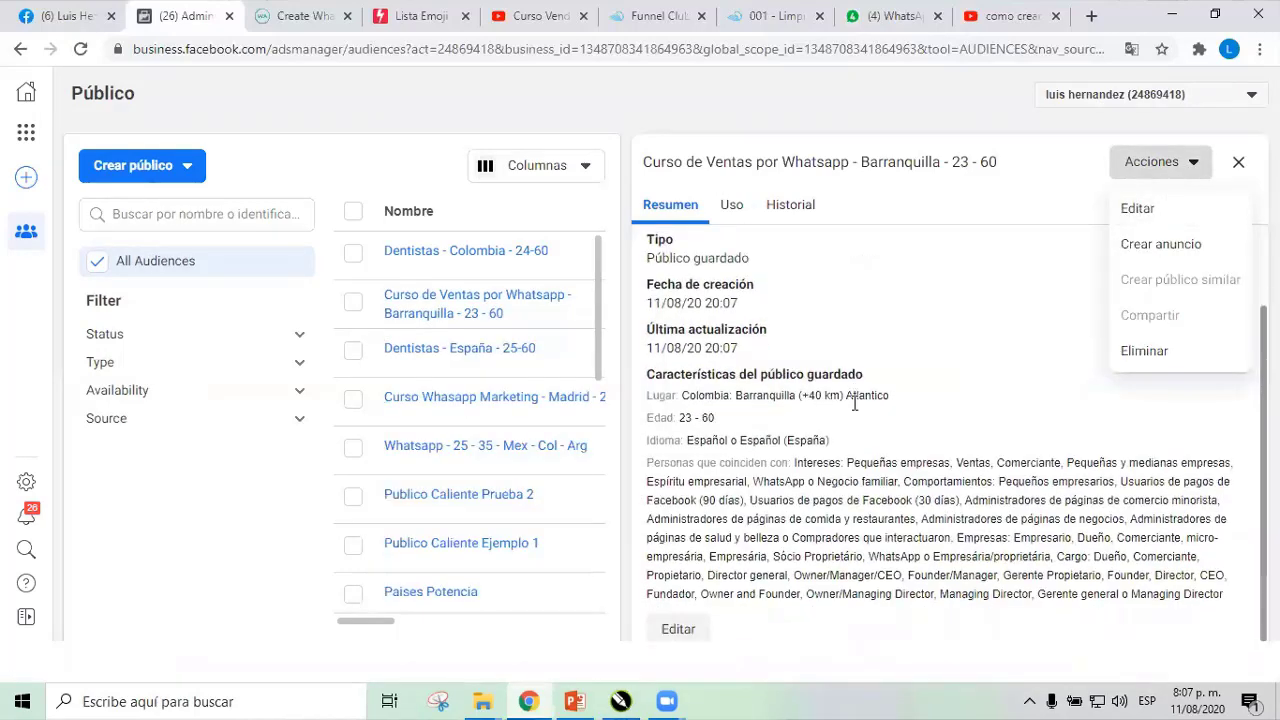